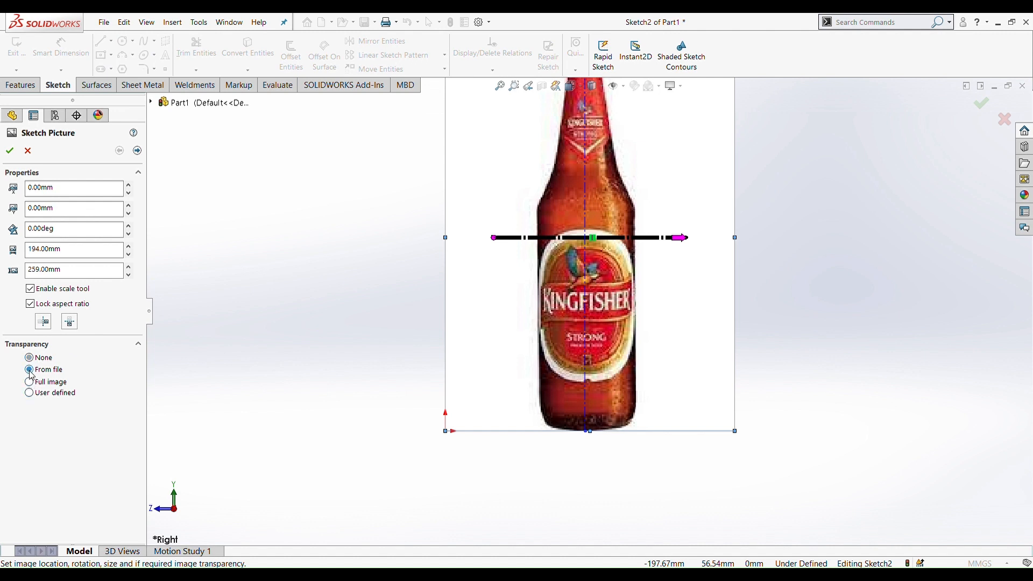
- Apply full-image transparency of 0.80 to the bottle sketch picture
left_click(30, 382)
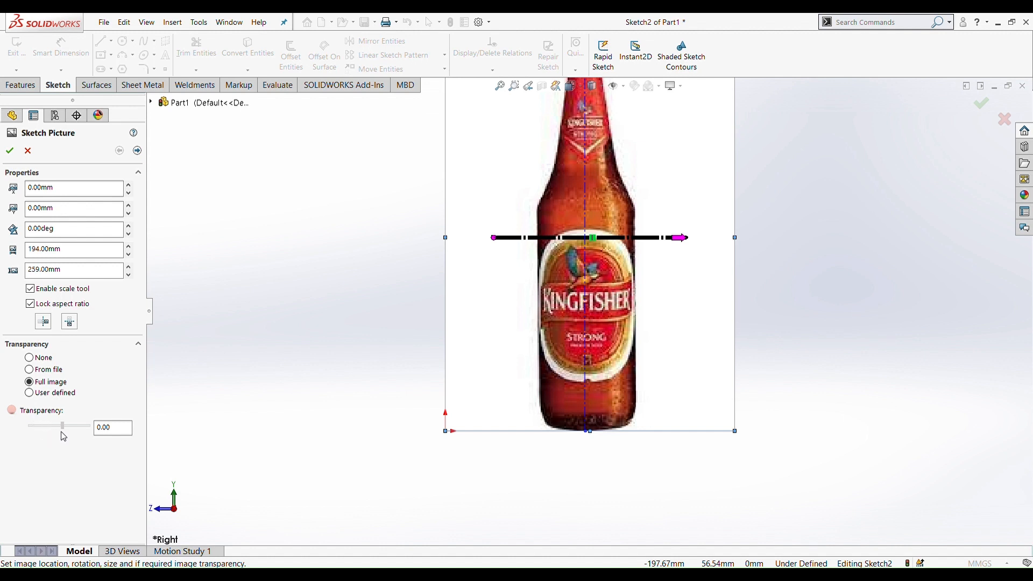
left_click_drag(88, 443, 103, 445)
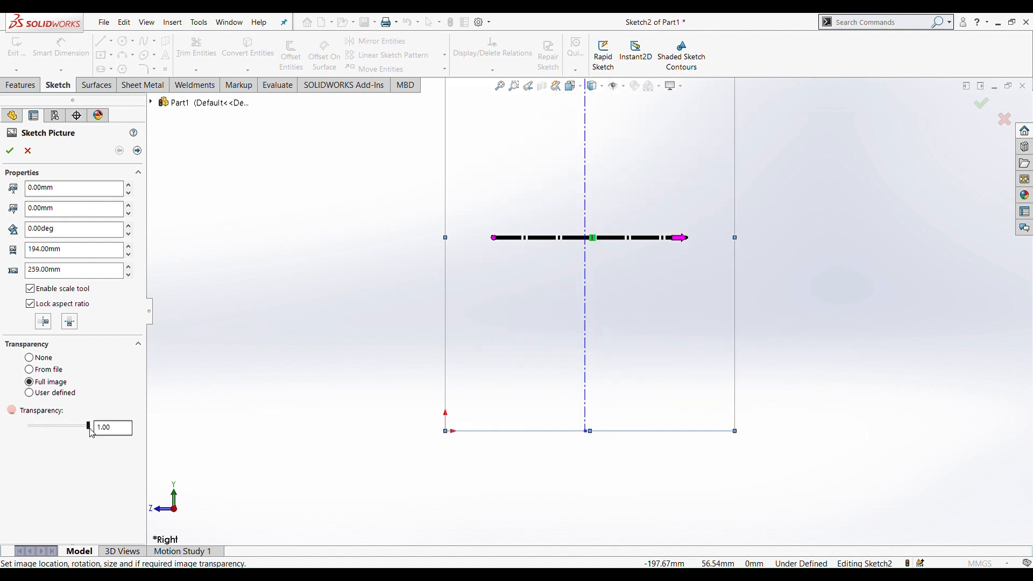
left_click(87, 427)
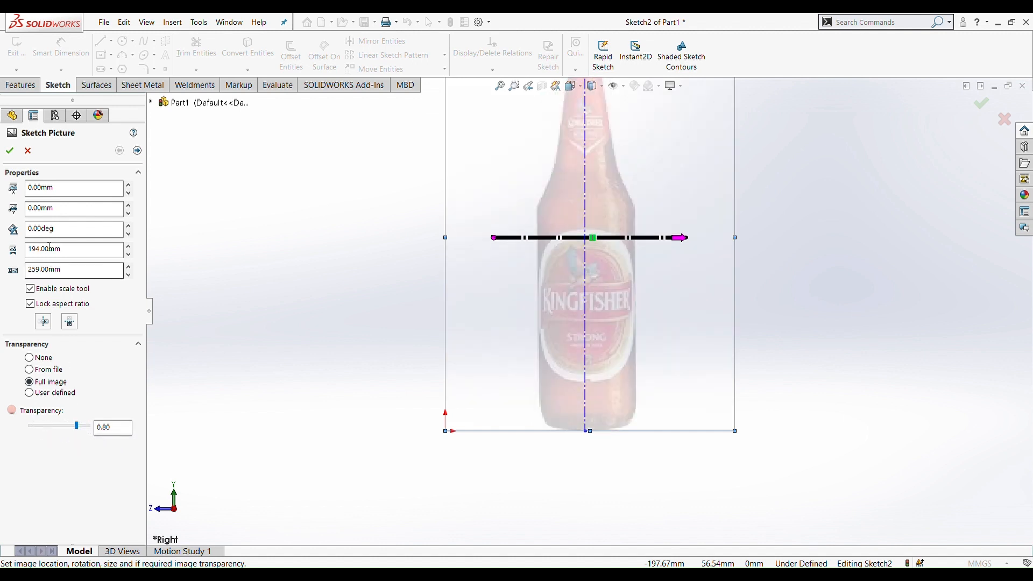
left_click(9, 151)
- Sketch a short spline rounding the right-hand corner of the bottle's lip, tracing the picture
scroll(604, 296, "up", 2)
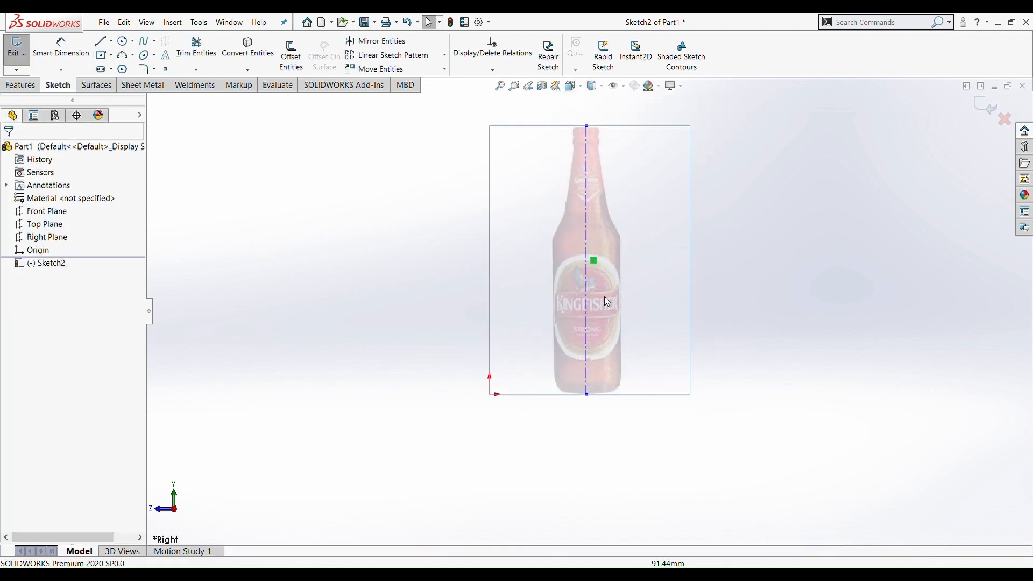
scroll(641, 257, "down", 1)
scroll(642, 257, "up", 1)
scroll(656, 199, "down", 1)
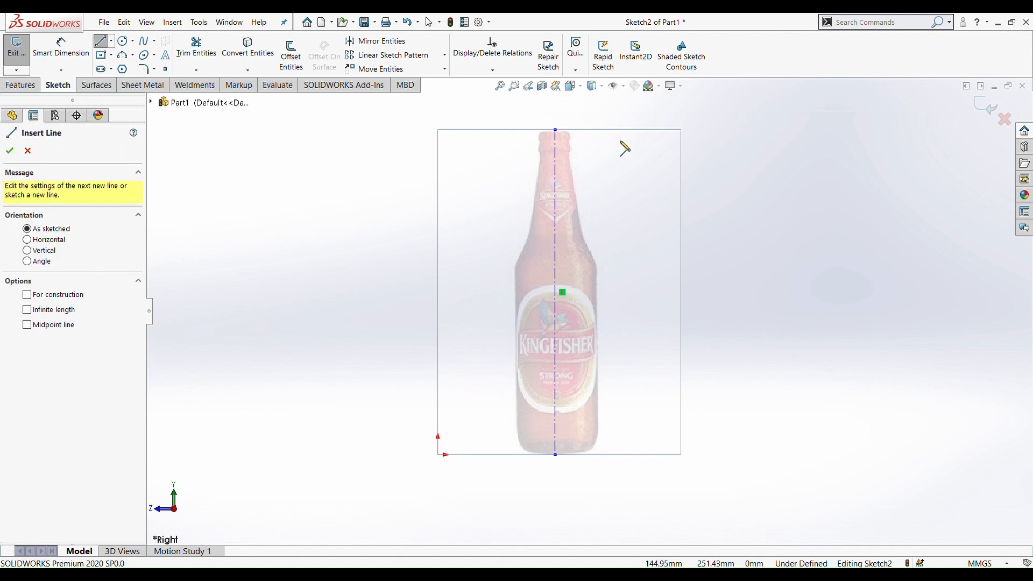
scroll(621, 145, "down", 5)
left_click(144, 41)
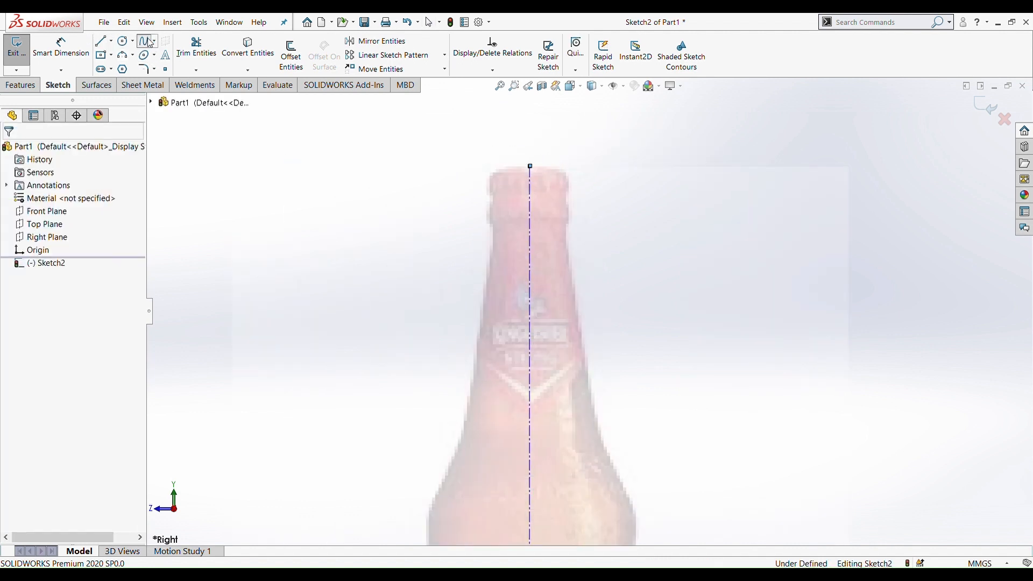
left_click(530, 166)
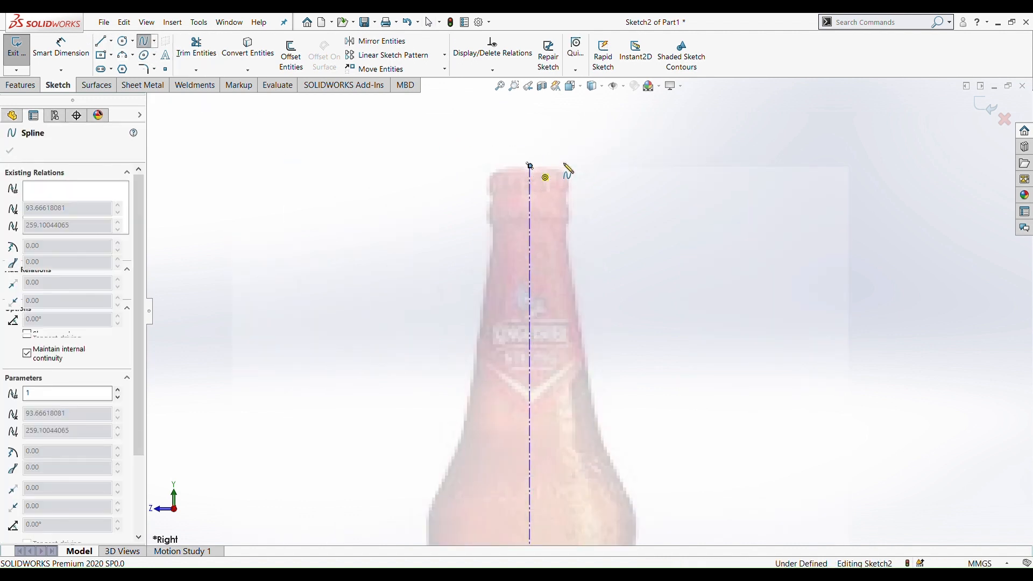
left_click(553, 167)
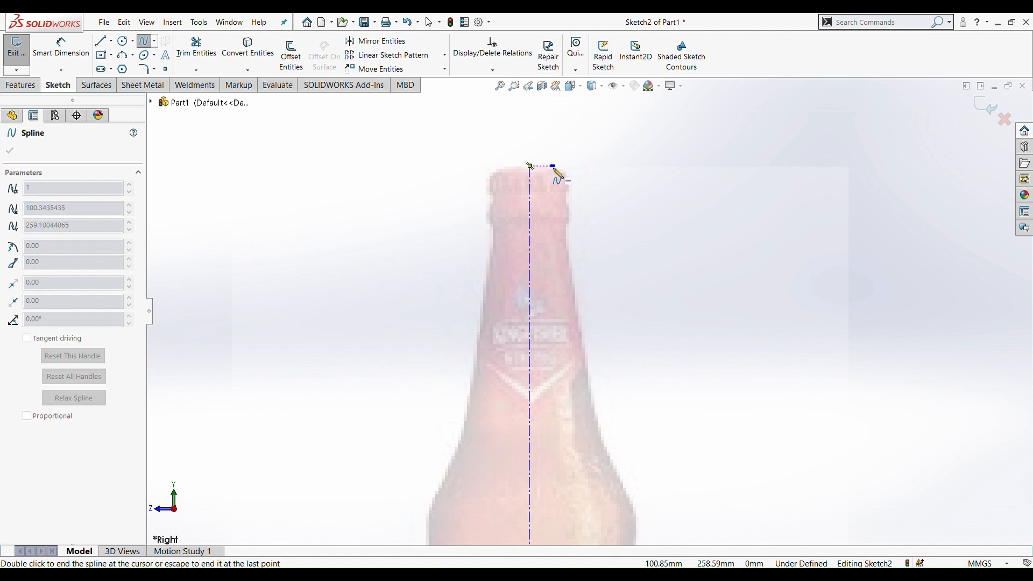
left_click(570, 176)
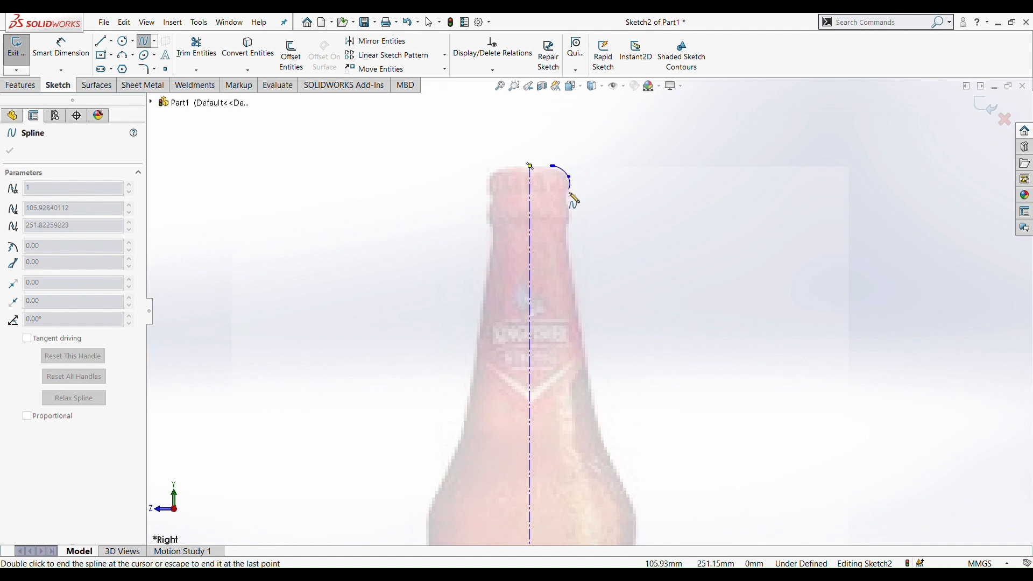
key("Escape")
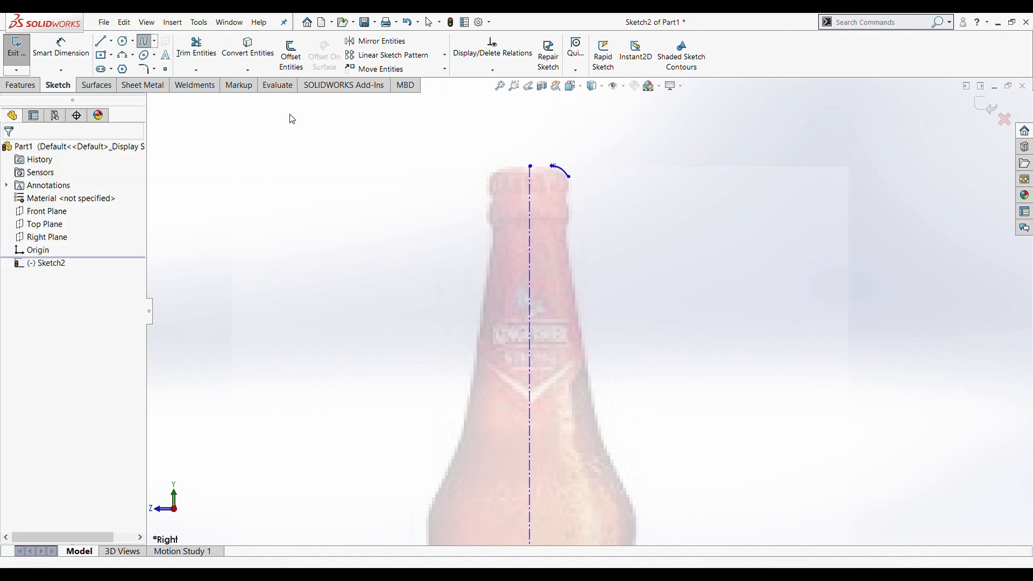
- Draw a line about 6.6 mm long from the lip spline's upper end to the top of the centerline
key("l")
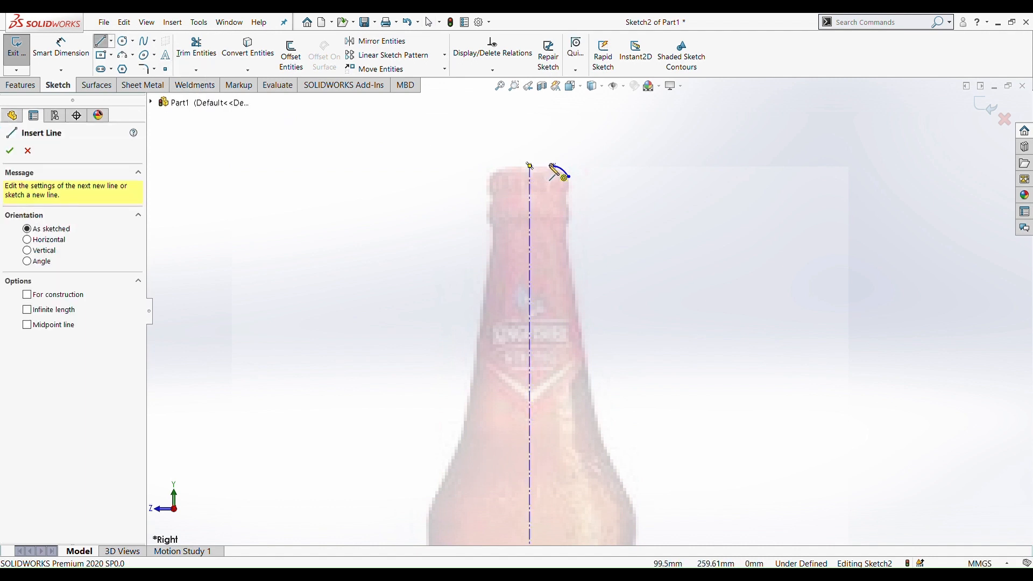
left_click(553, 165)
left_click(530, 166)
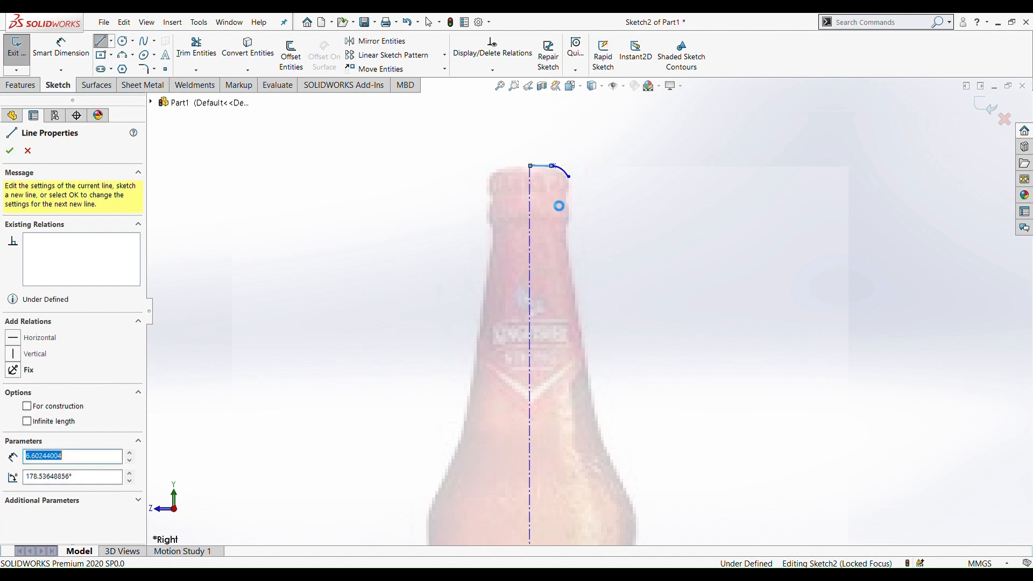
key("Escape")
- Draw a vertical line about 14 mm long down the side of the bottle's mouth from the lip spline's lower end
key("l")
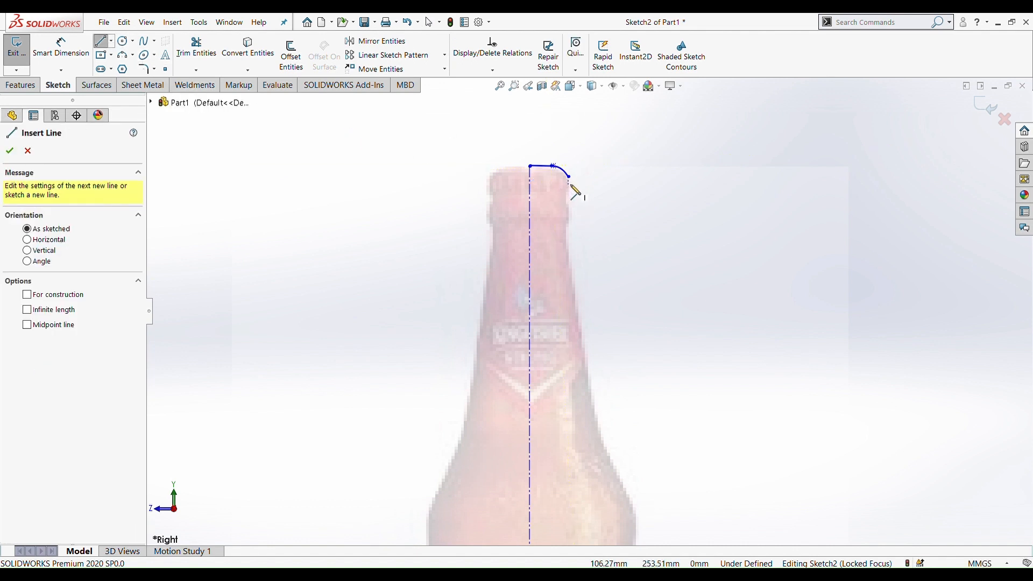
key("Escape")
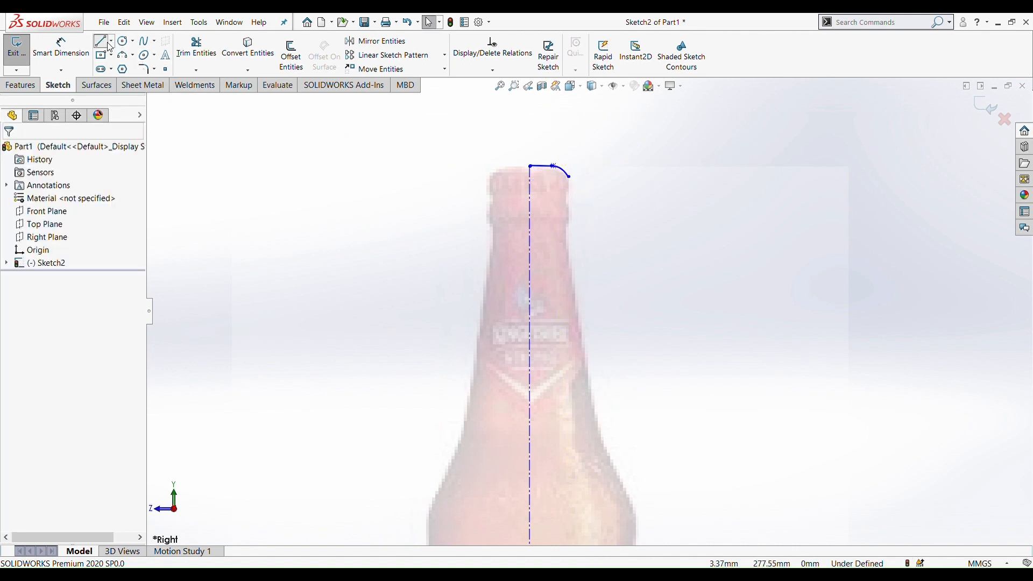
left_click(105, 42)
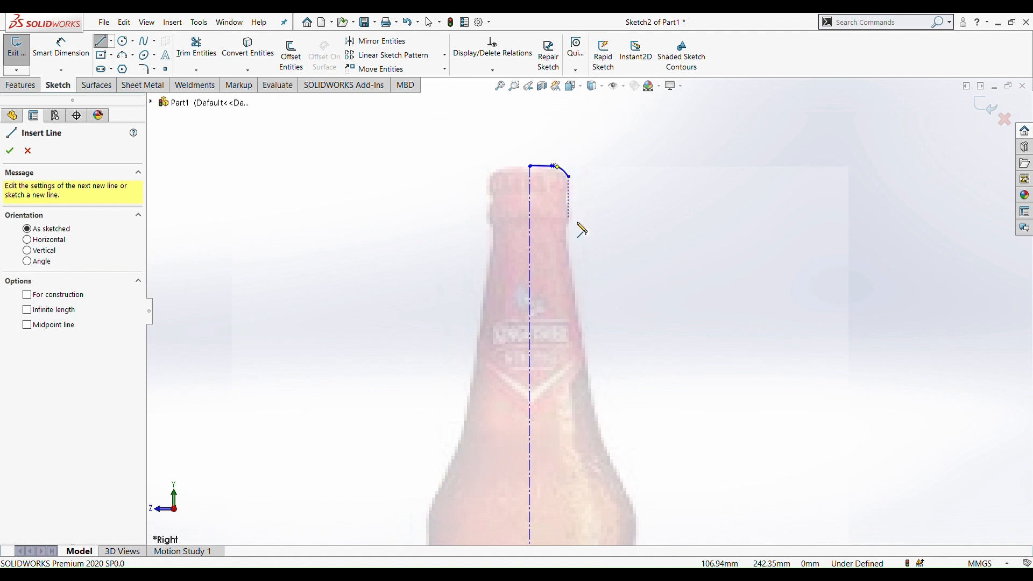
left_click(569, 177)
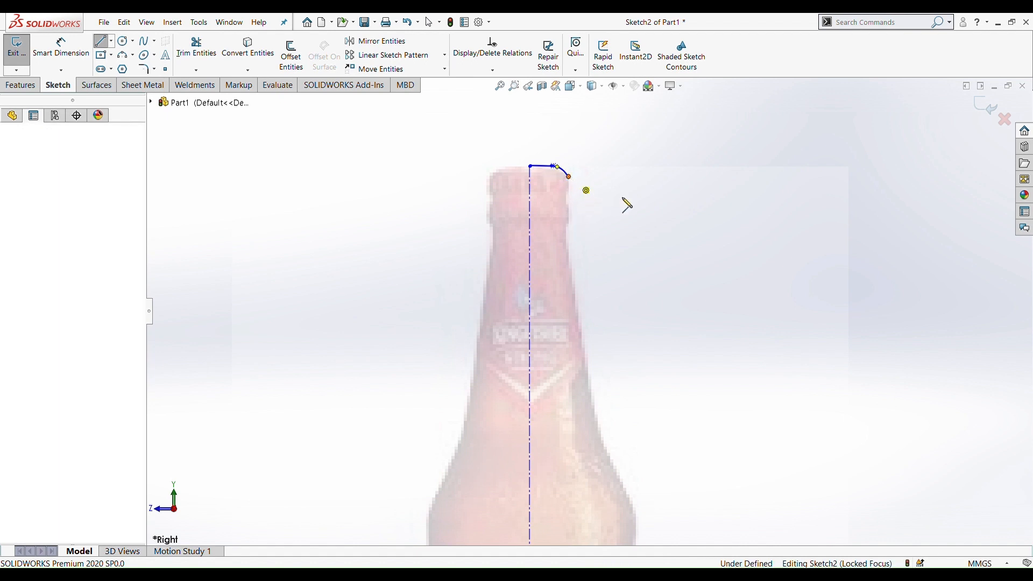
left_click(569, 221)
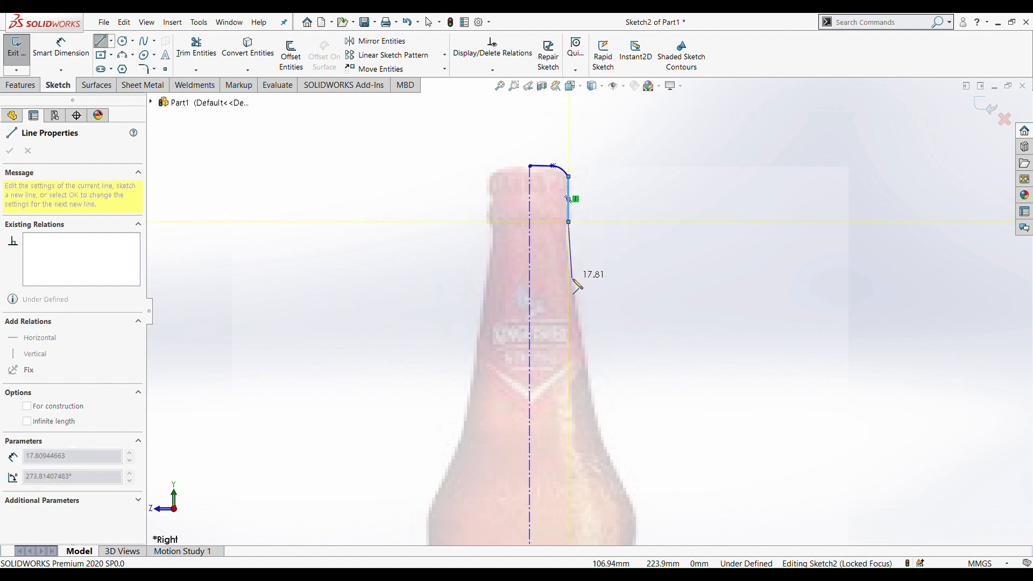
left_click(146, 45)
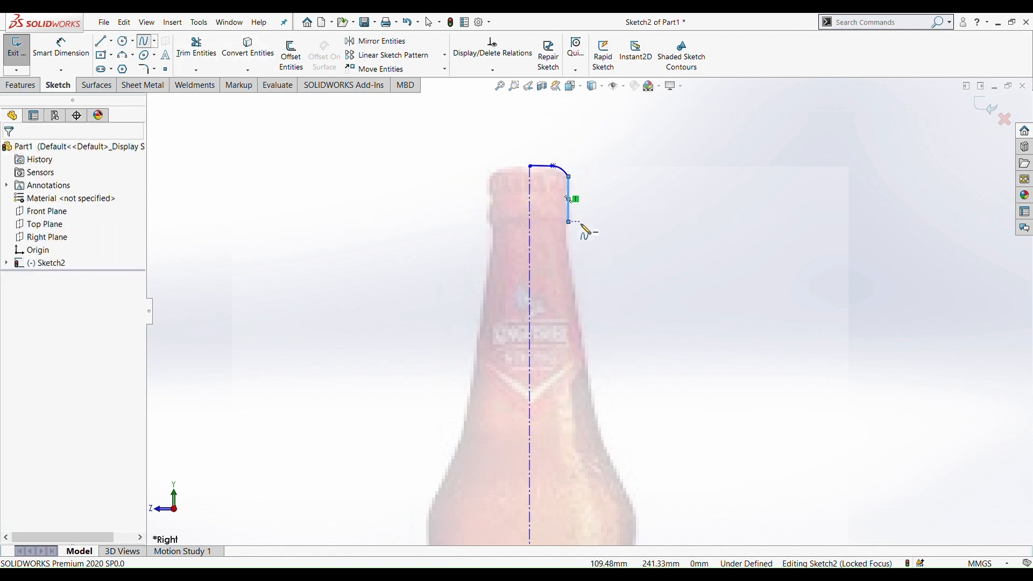
left_click(569, 222)
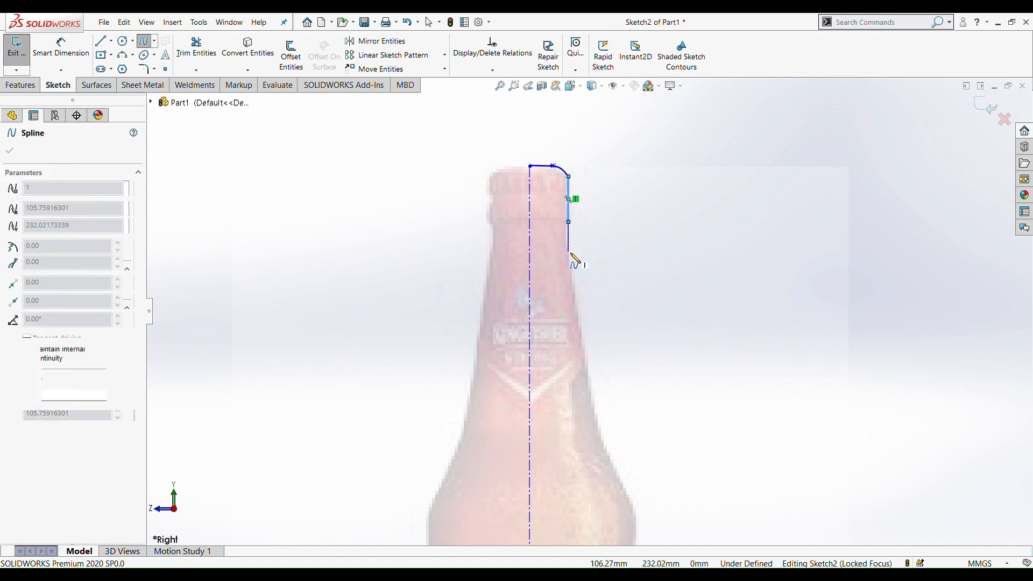
left_click(570, 253)
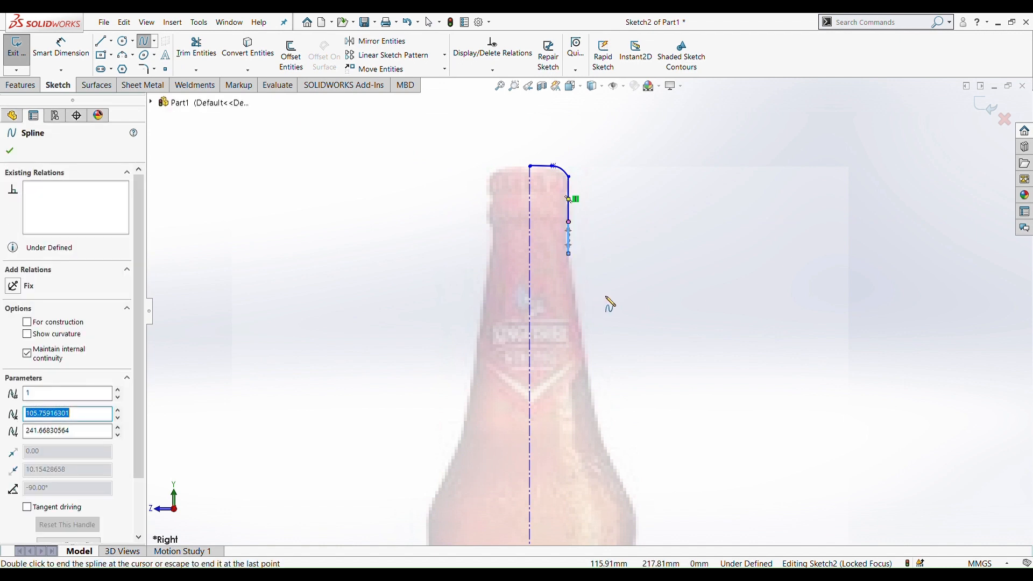
key("ctrl+z")
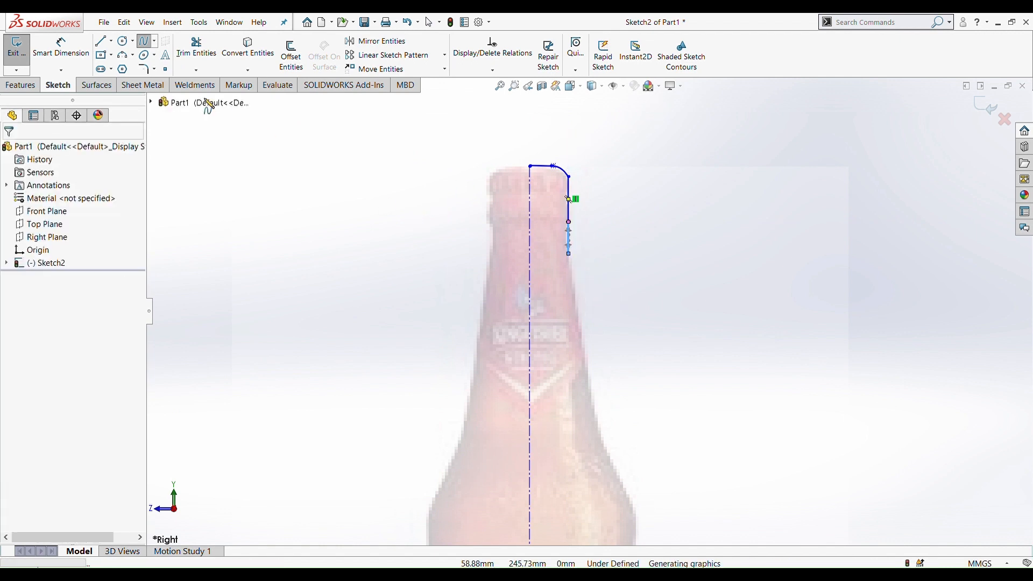
left_click(142, 43)
key("Escape")
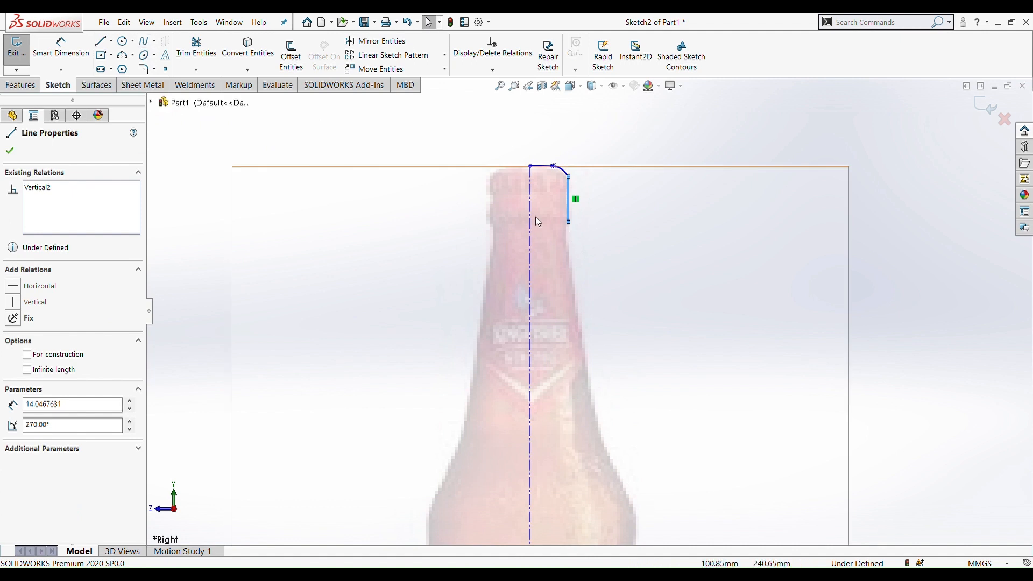
- Trace the bottle's right neck and shoulder with a multi-point spline from the mouth line's lower end to the top of the straight body
left_click(144, 41)
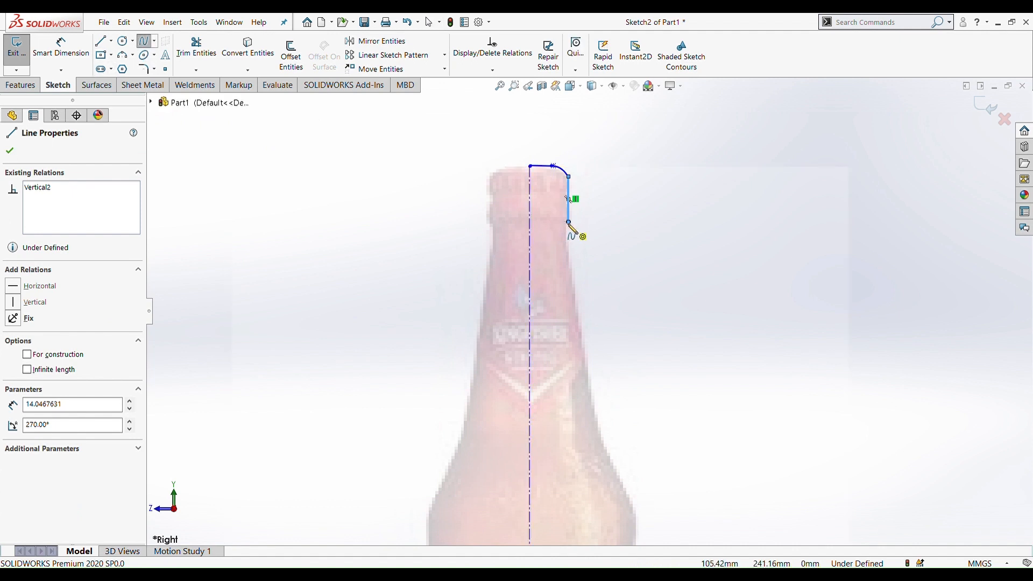
left_click(568, 223)
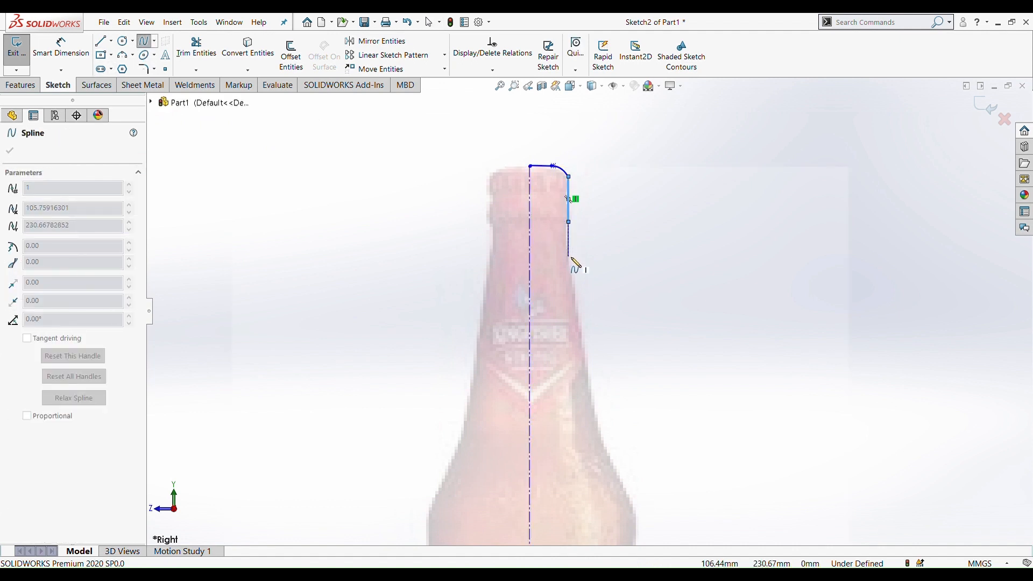
left_click(569, 257)
left_click(577, 304)
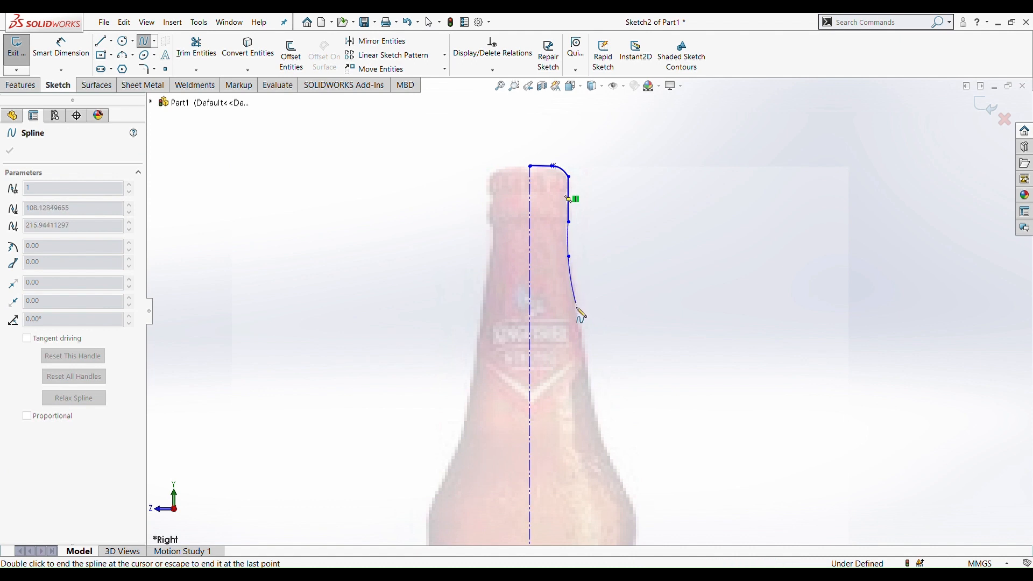
left_click(586, 357)
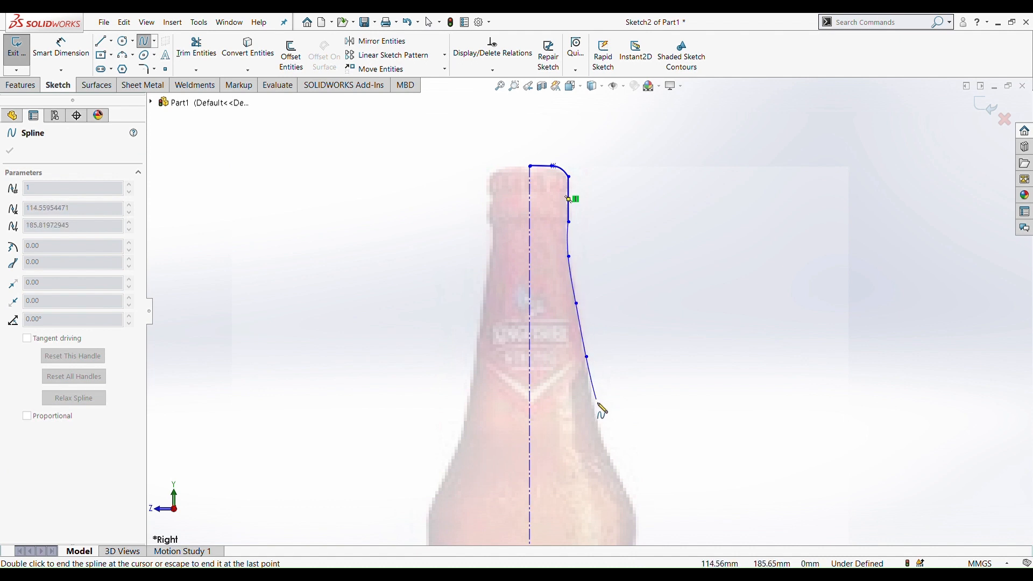
left_click(601, 434)
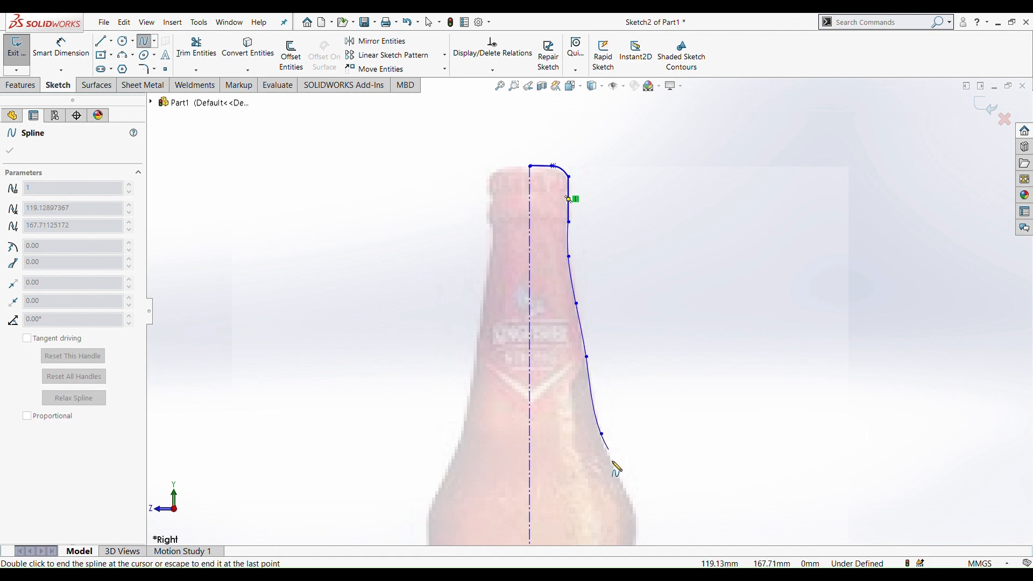
left_click(631, 500)
scroll(623, 500, "up", 4)
scroll(616, 470, "down", 3)
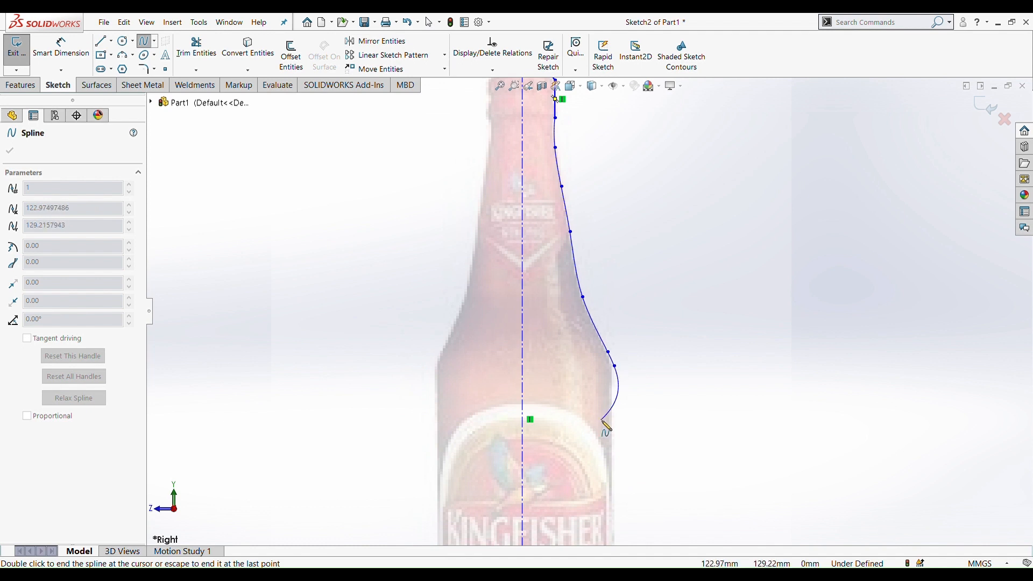
double_click(615, 366)
key("Escape")
- Draw a vertical line about 134.6 mm long down the bottle's right side from the shoulder spline's end to just above the base
key("l")
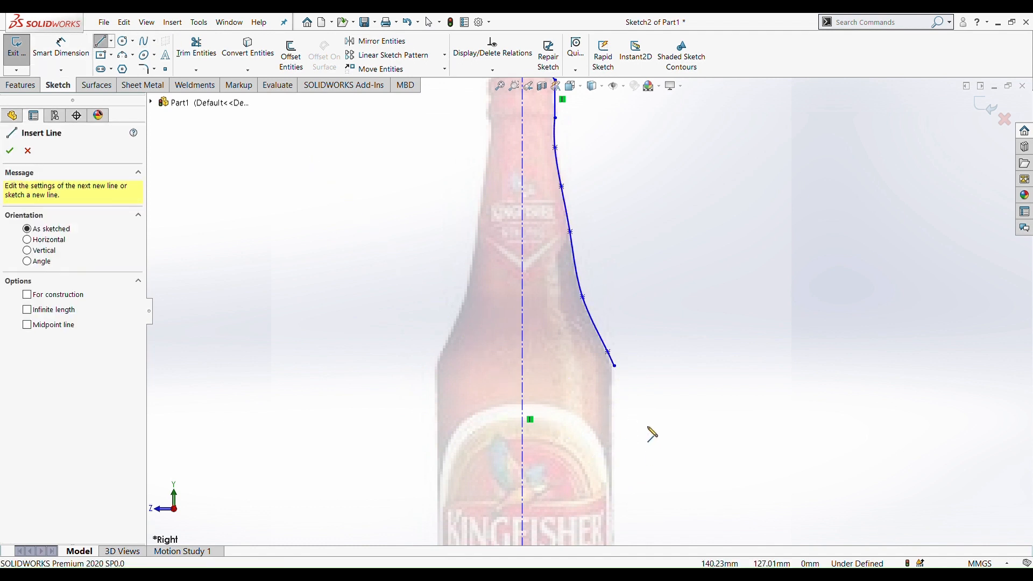
left_click(614, 367)
scroll(621, 472, "up", 4)
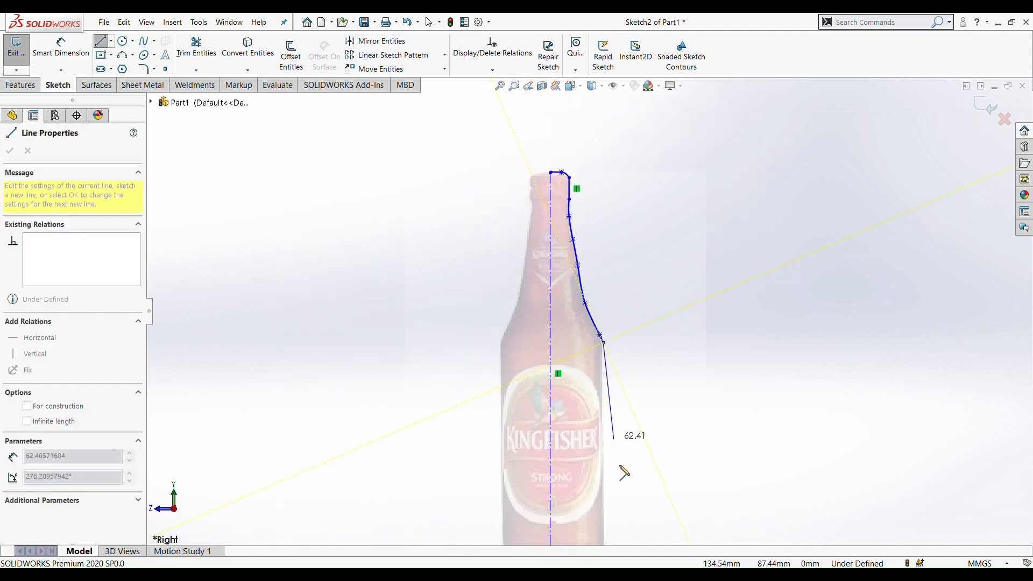
scroll(612, 480, "down", 2)
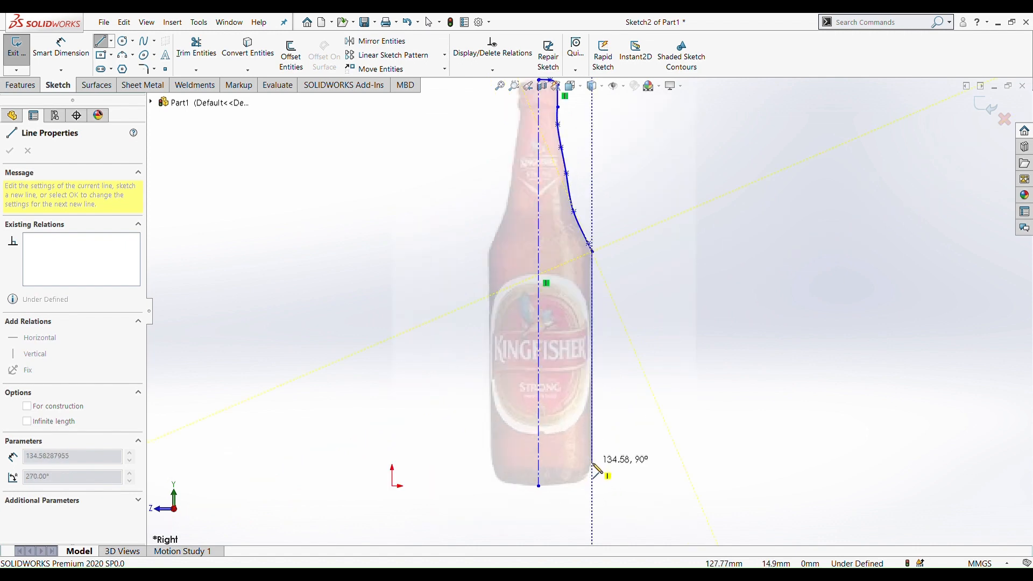
left_click(592, 462)
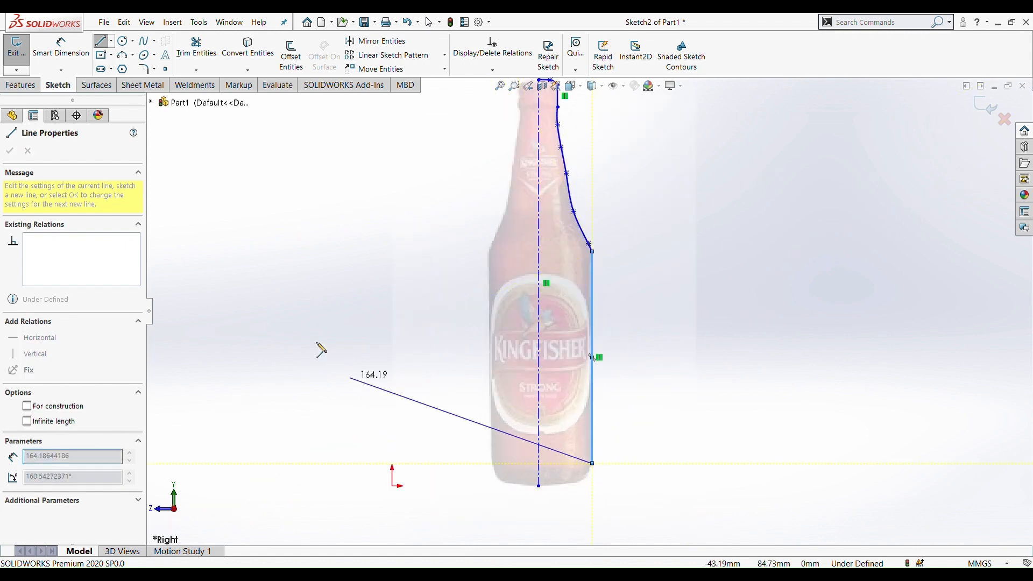
- Sketch a three-point spline rounding the bottle's lower right corner from the body line's lower end toward the base
left_click(143, 40)
scroll(499, 518, "down", 3)
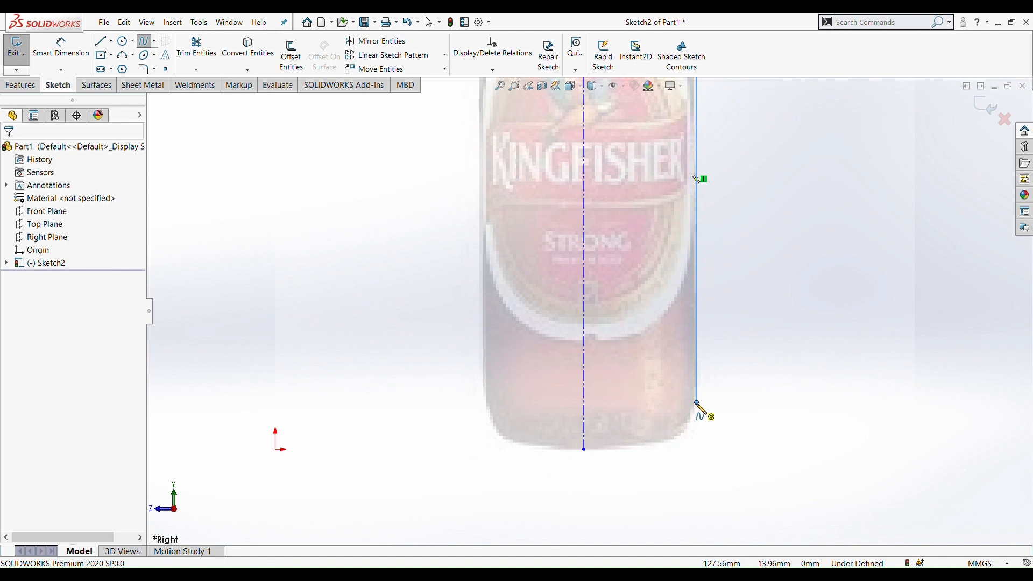
left_click(697, 403)
left_click(689, 424)
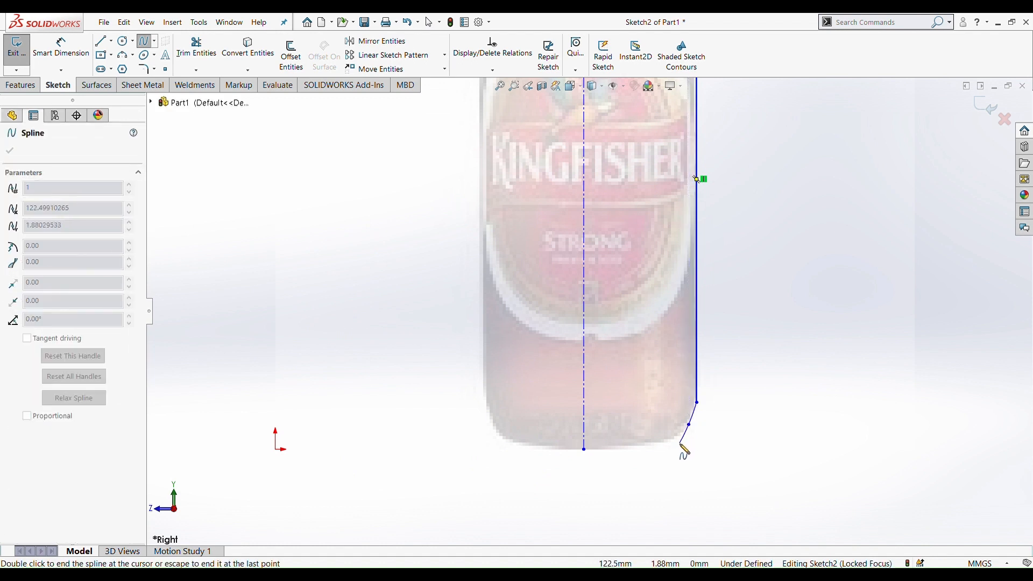
double_click(668, 441)
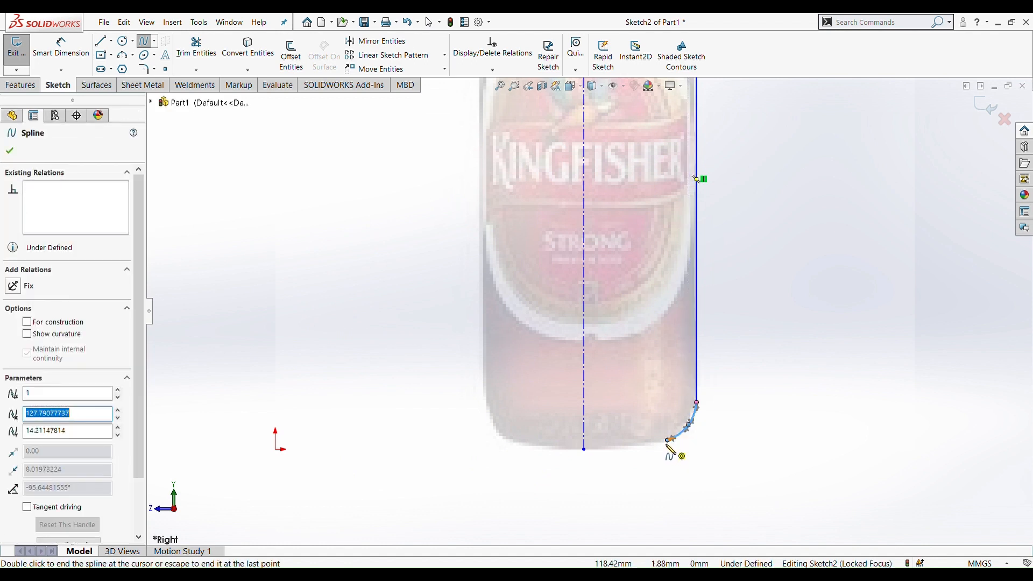
- Close the bottle's base with a line about 25.5 mm long from the centreline's lower end to the corner spline's end
left_click(100, 42)
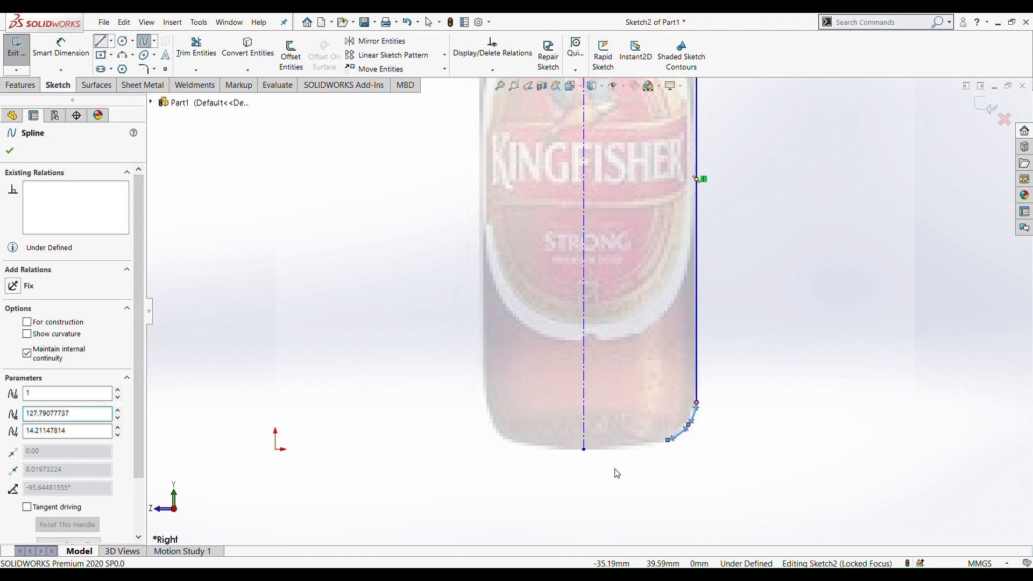
left_click(584, 450)
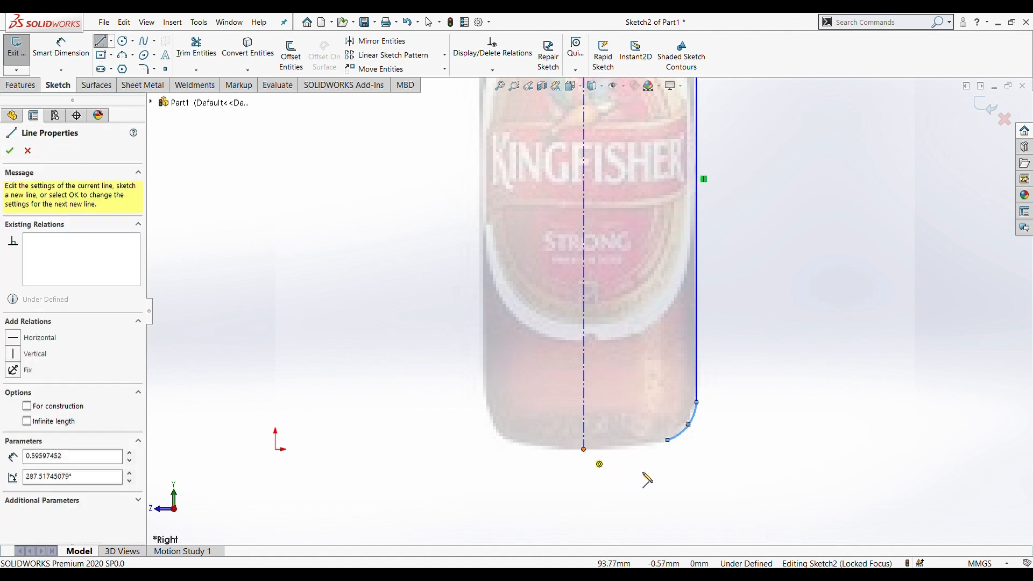
left_click(668, 440)
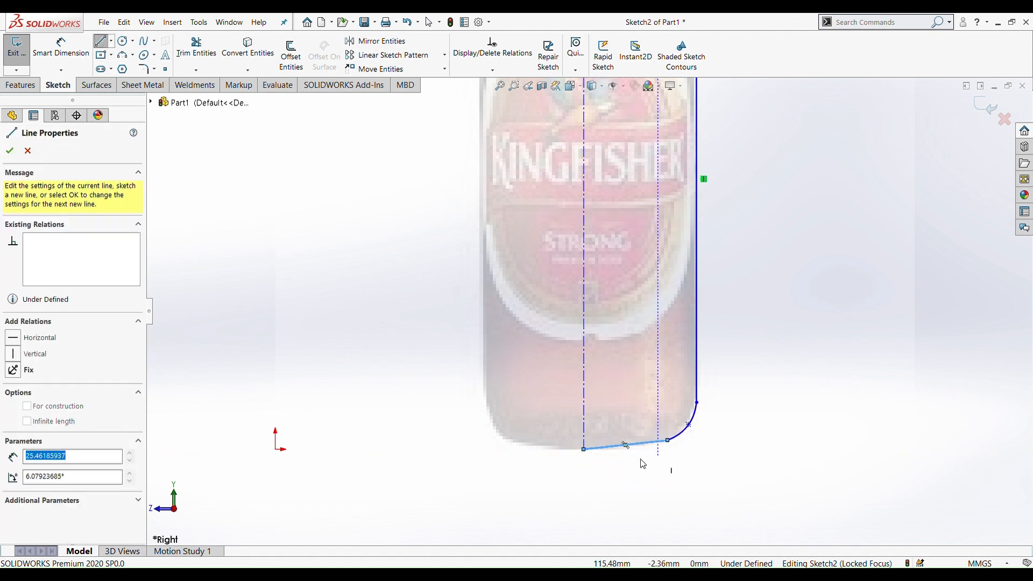
key("Escape")
- Revolve the half profile 360 degrees about the vertical centreline to make the solid bottle
scroll(605, 423, "up", 7)
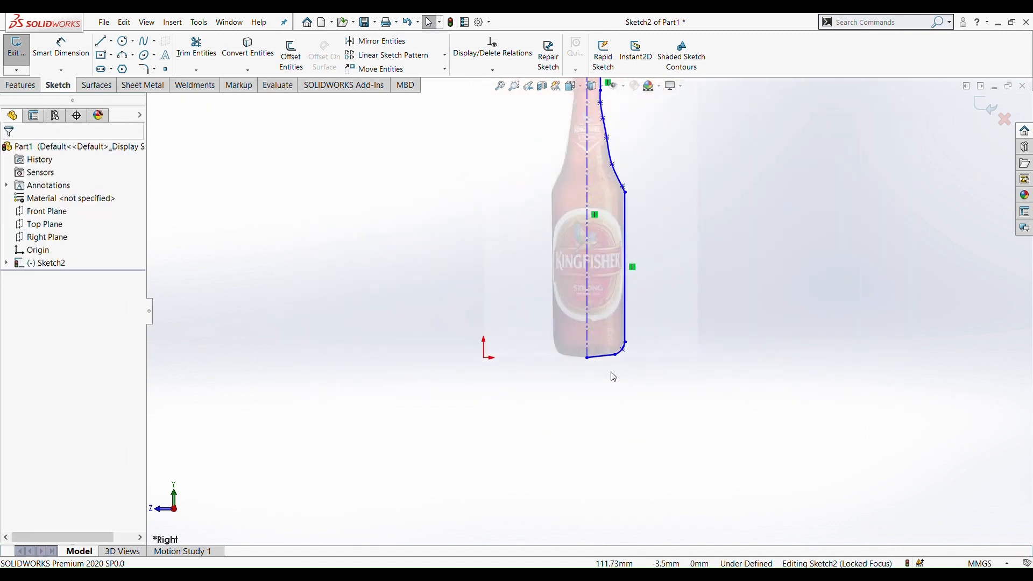
scroll(605, 107, "down", 3)
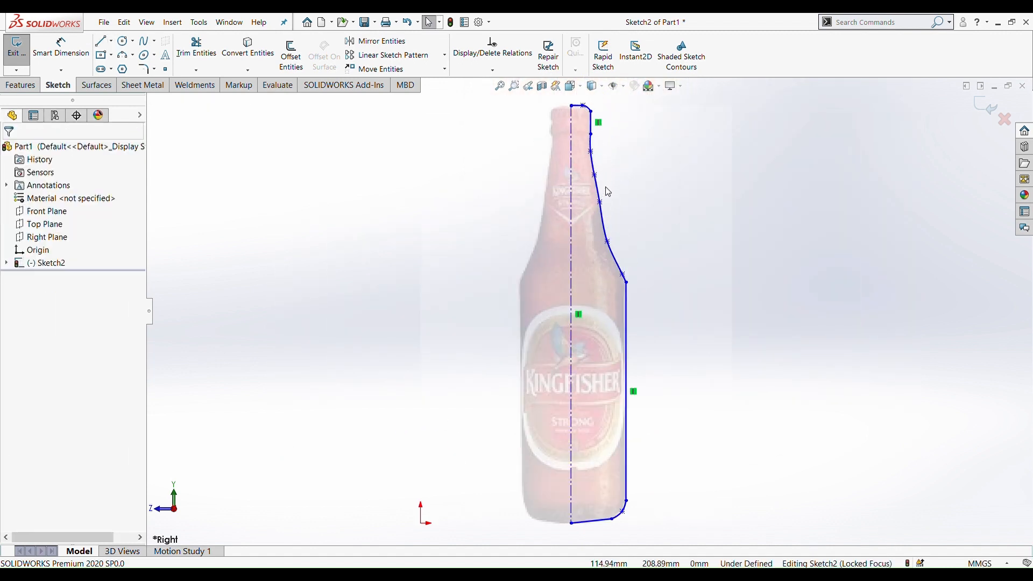
left_click(32, 87)
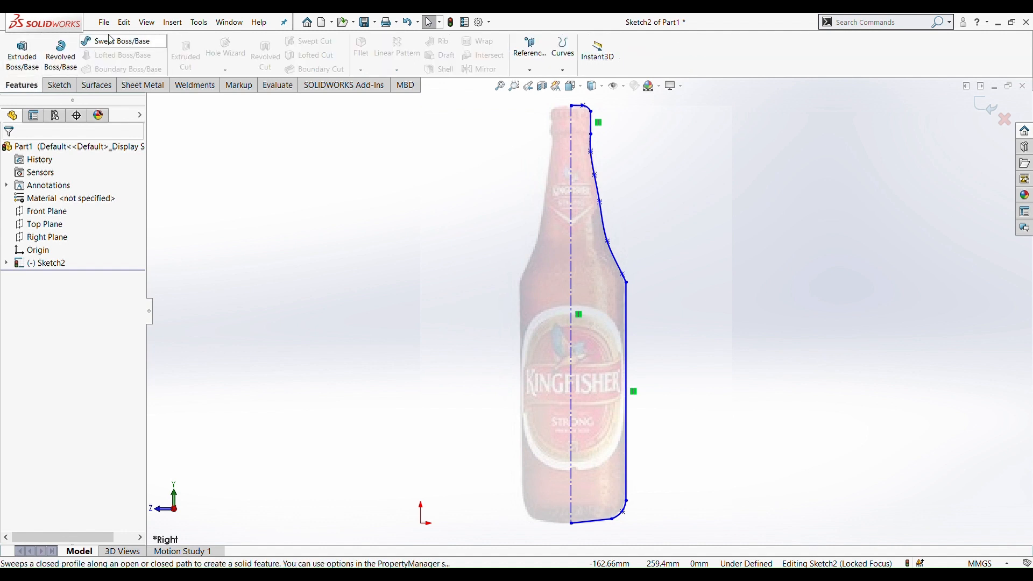
left_click(60, 56)
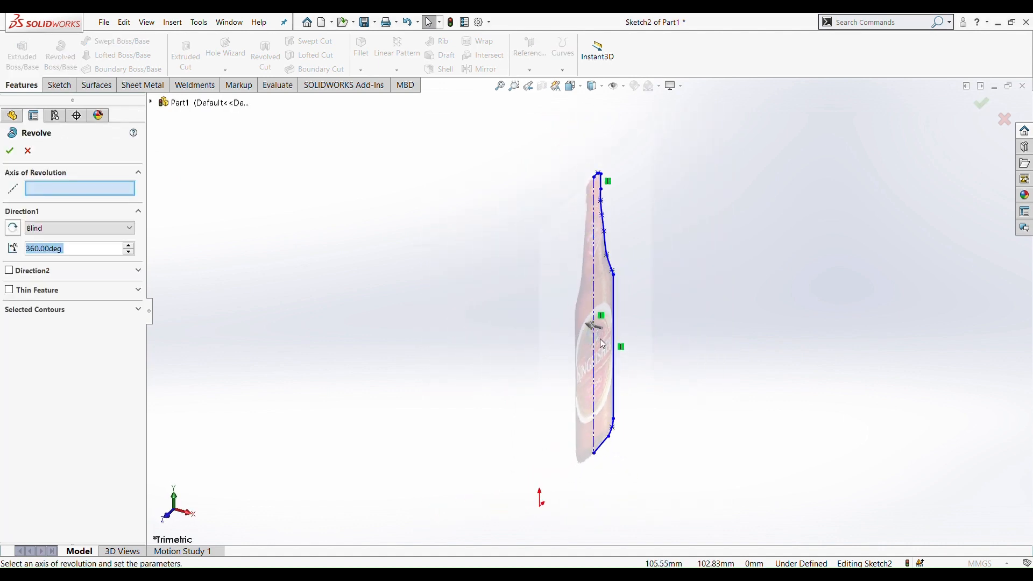
left_click(595, 344)
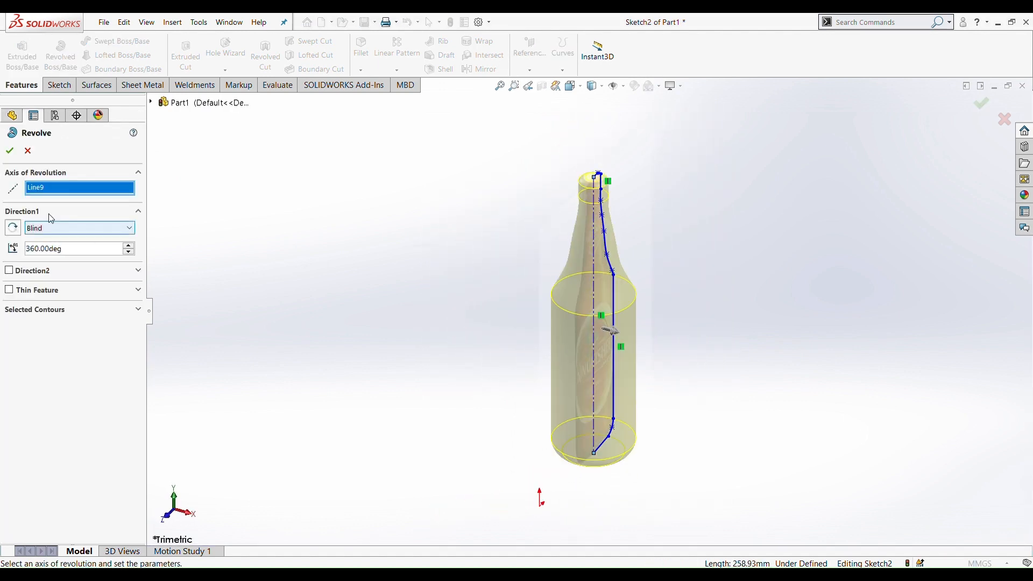
left_click(10, 152)
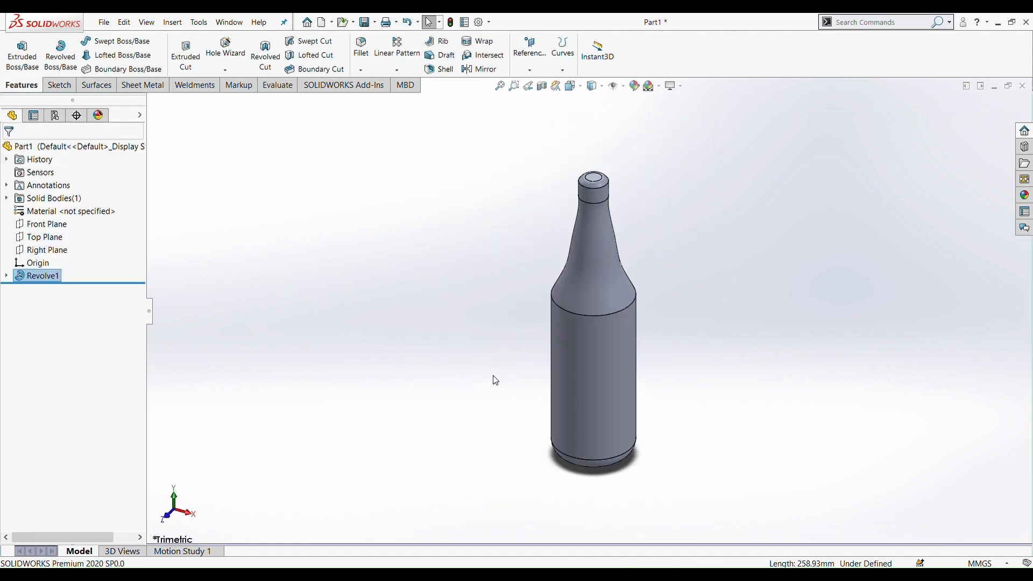
- Fillet the circular edge between the bottle's shoulder and straight body with a 20 mm radius
middle_click_drag(587, 369, 604, 272)
scroll(600, 314, "down", 3)
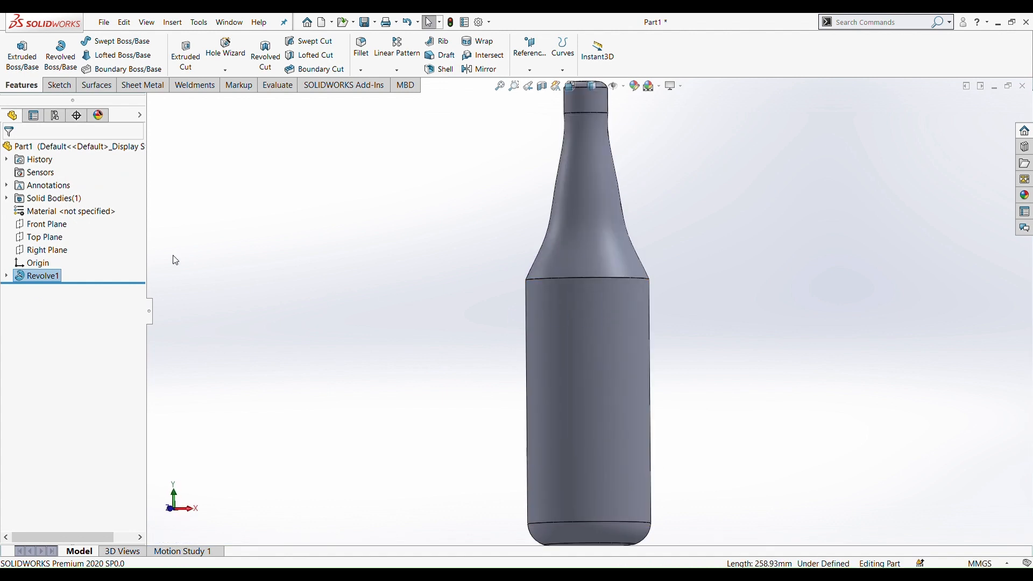
scroll(514, 341, "up", 1)
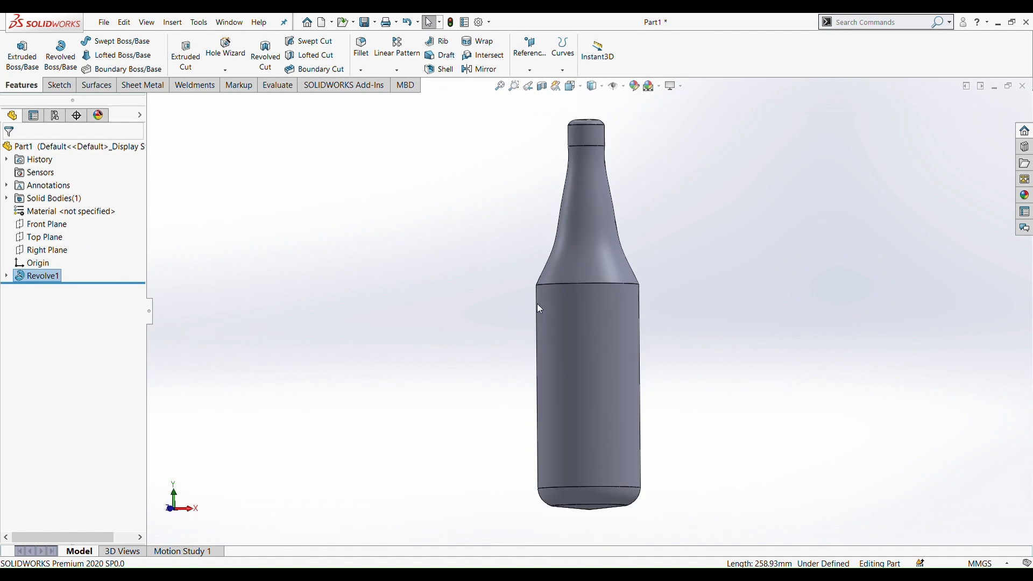
key("space")
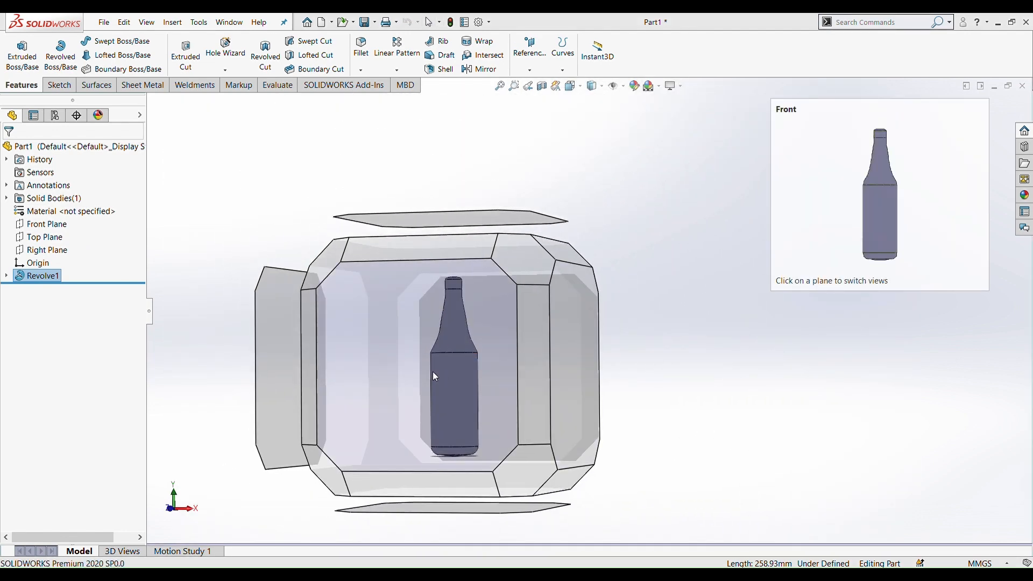
left_click(434, 371)
mouse_move(647, 361)
middle_mouse_down()
mouse_move(770, 299)
mouse_move(872, 268)
mouse_move(715, 289)
mouse_move(796, 291)
mouse_move(920, 320)
mouse_move(934, 277)
mouse_move(876, 353)
mouse_move(812, 338)
middle_mouse_up()
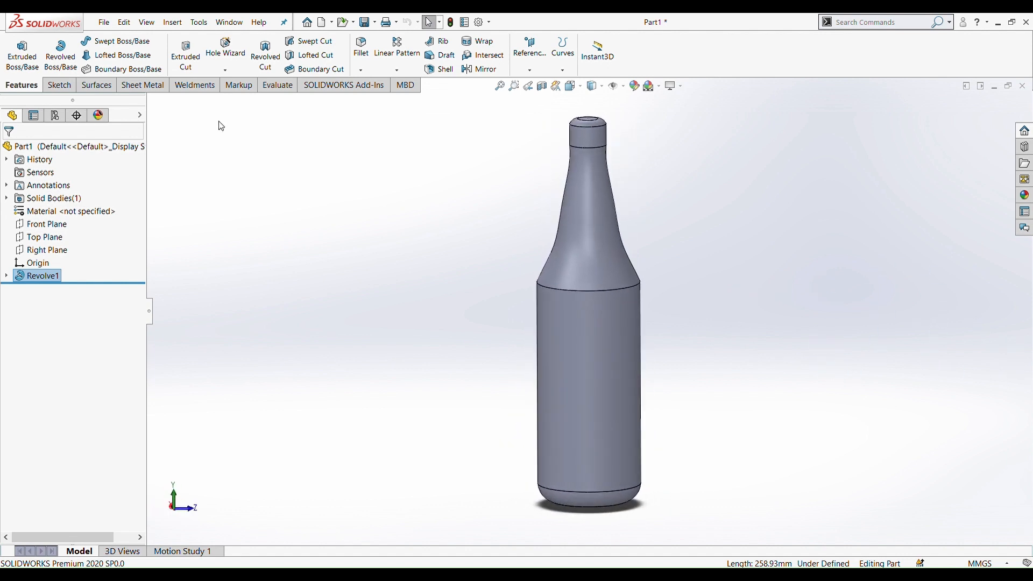
left_click(362, 51)
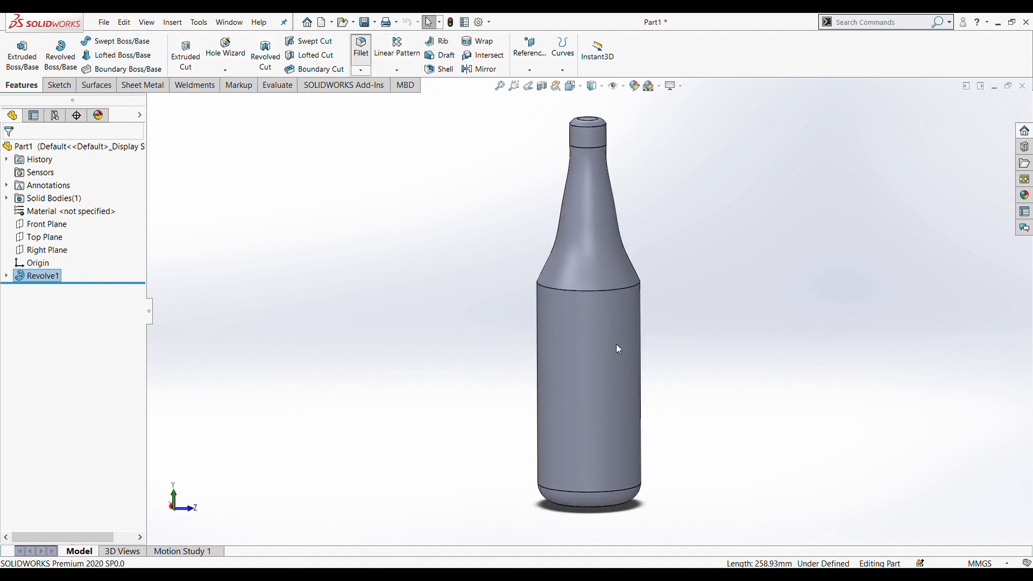
left_click(605, 290)
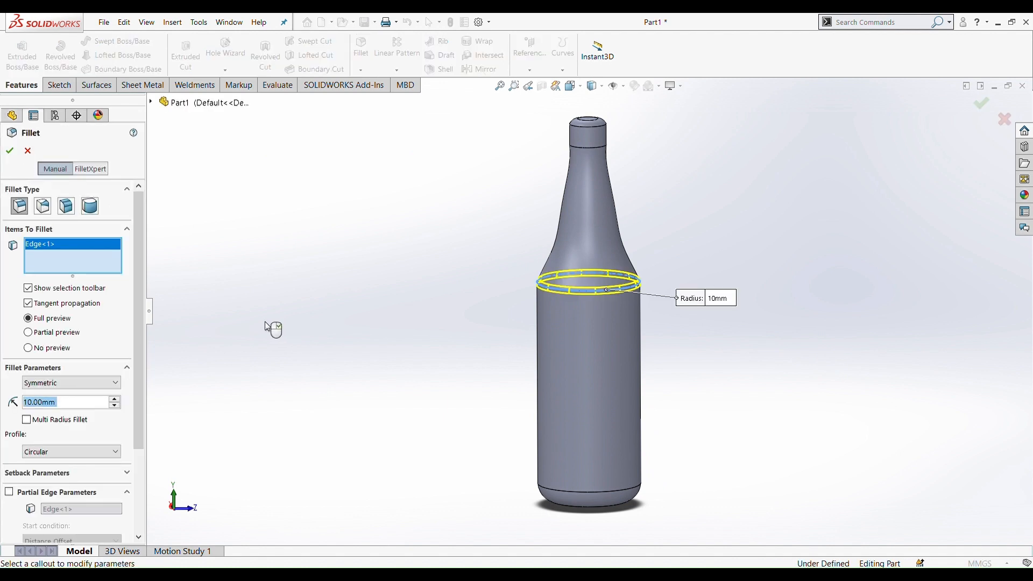
left_click(114, 399)
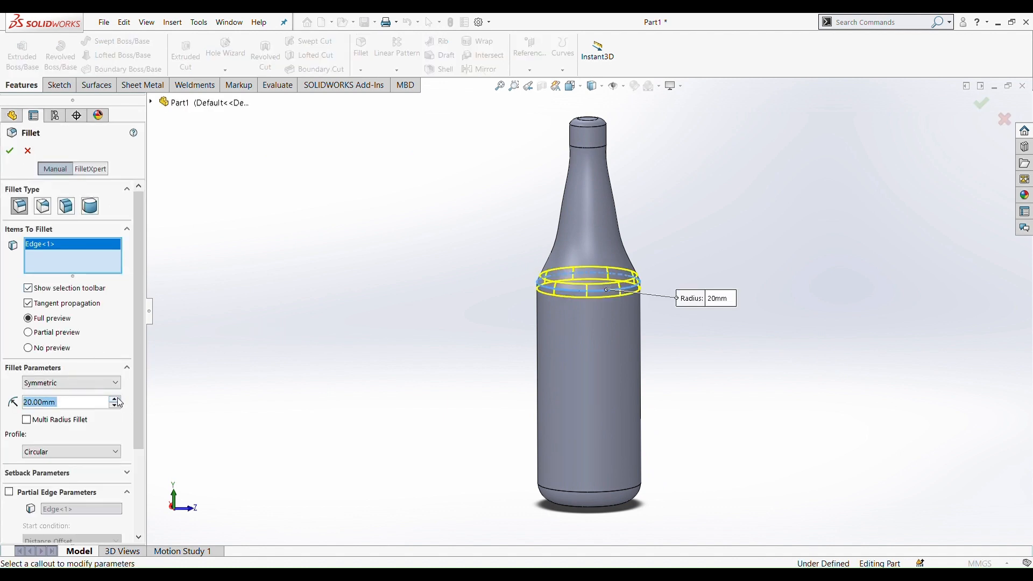
left_click(10, 150)
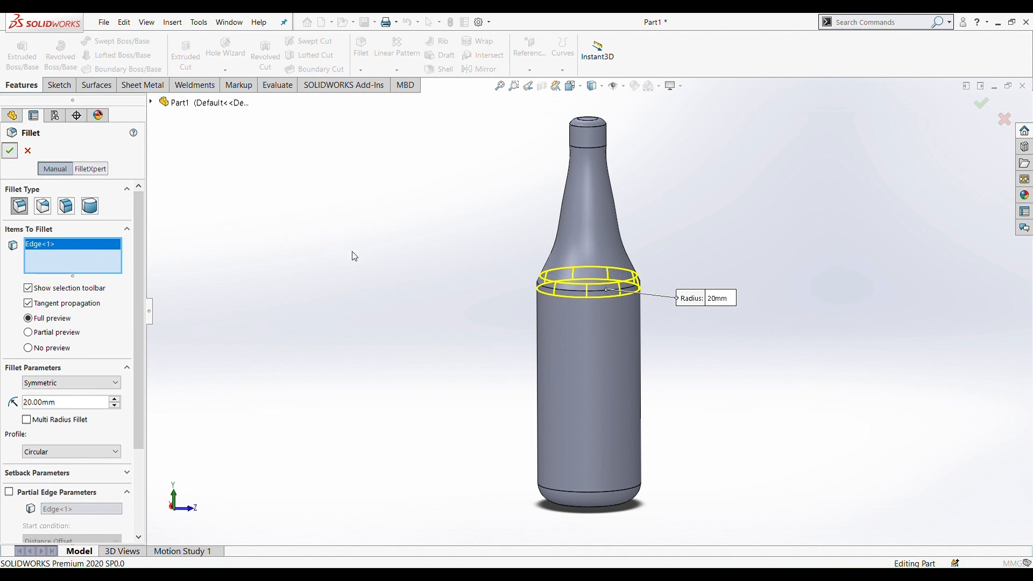
- Apply the blue glass appearance from the Gloss glass appearances to the whole bottle
scroll(629, 164, "down", 5)
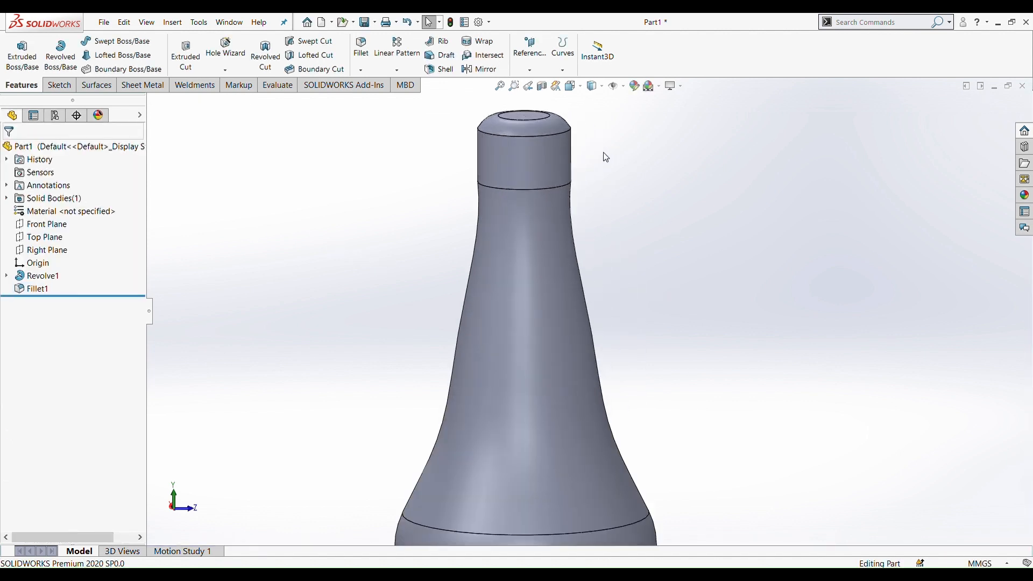
scroll(573, 221, "up", 6)
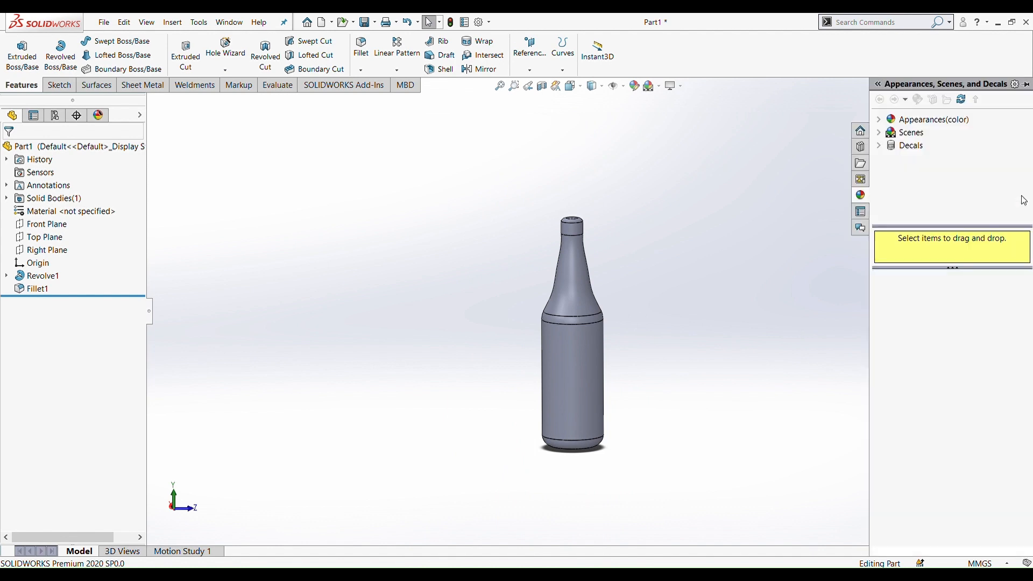
left_click(884, 120)
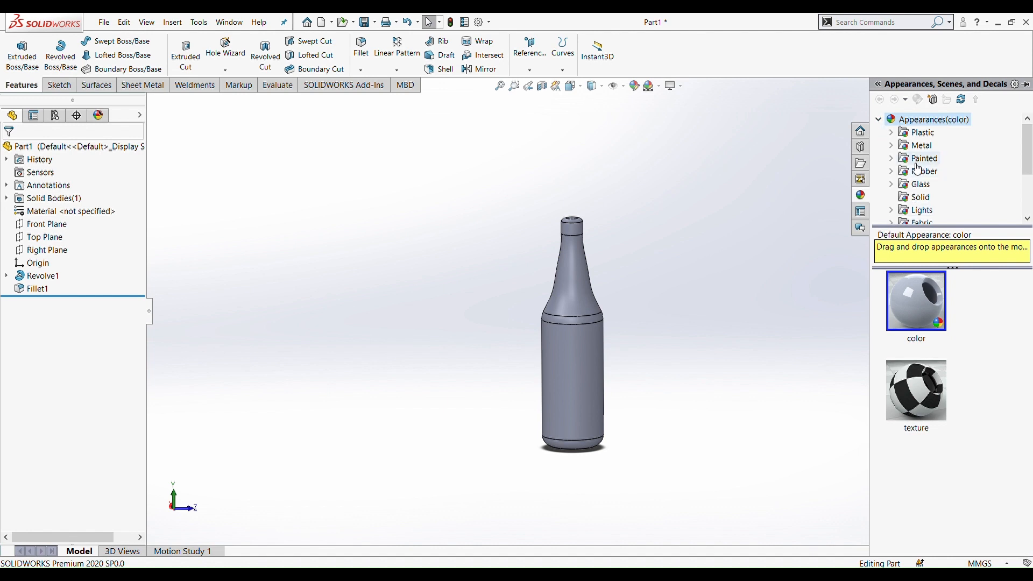
left_click(906, 202)
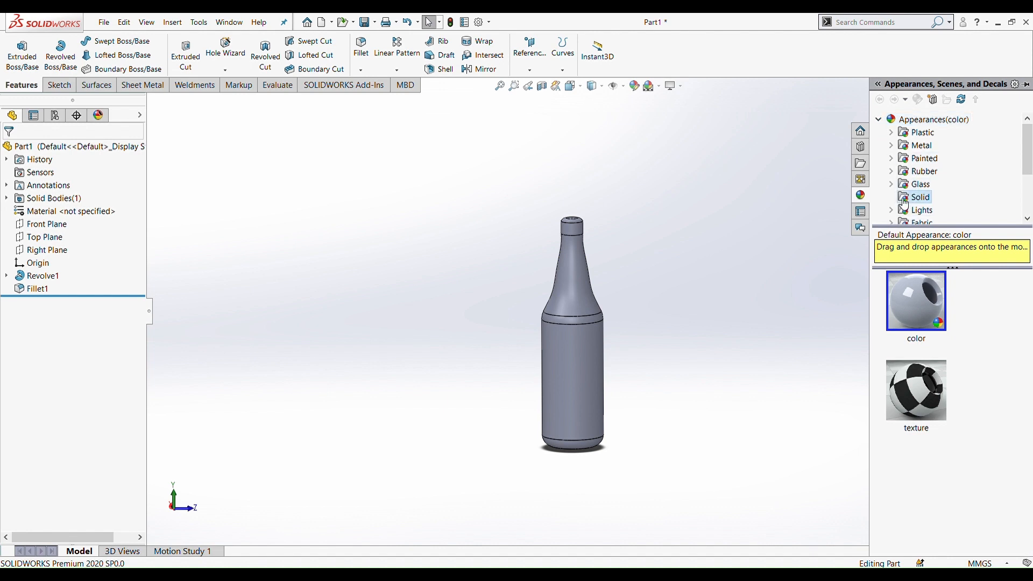
scroll(909, 366, "down", 5)
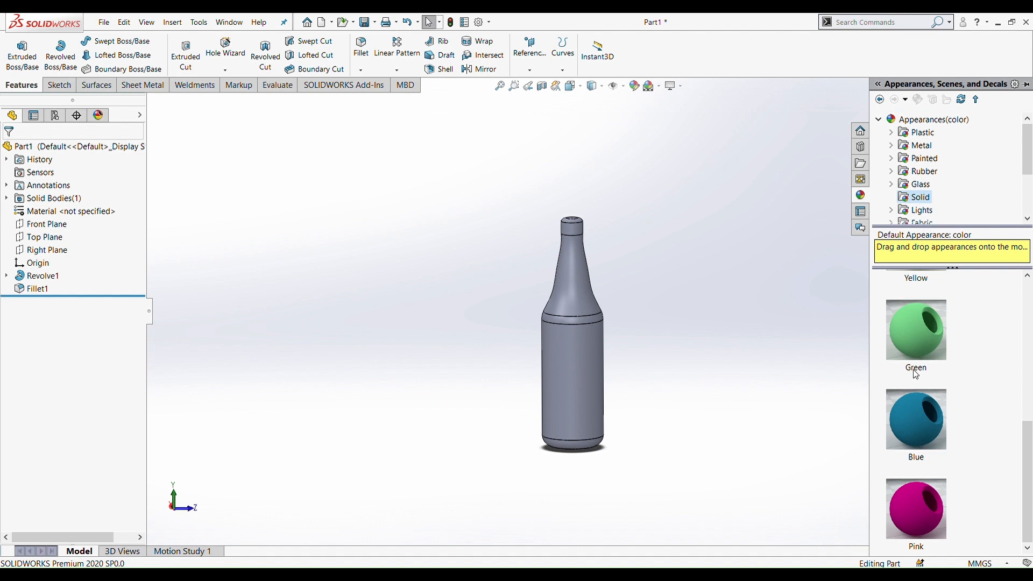
left_click(894, 184)
left_click(921, 185)
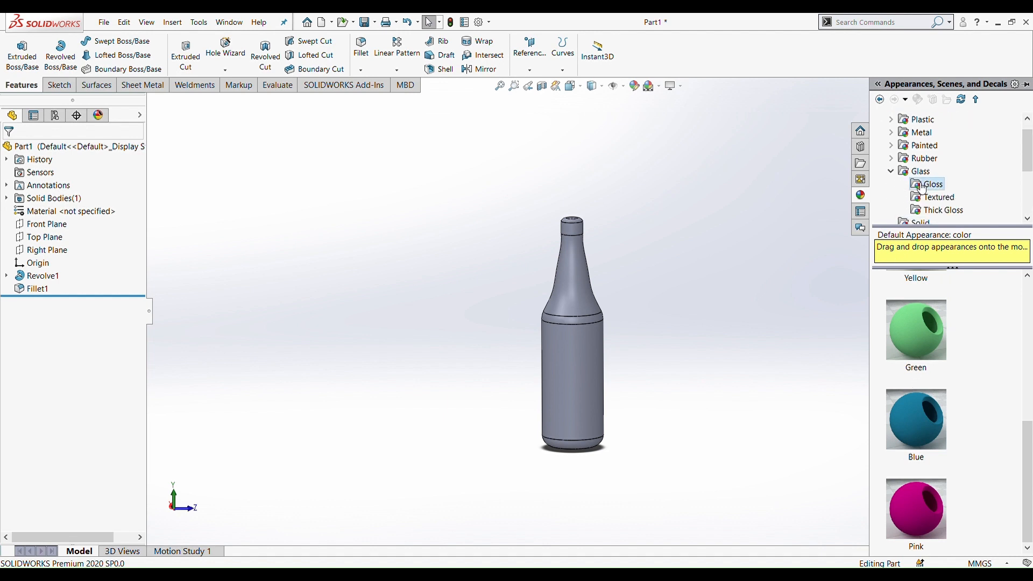
left_click_drag(928, 414, 573, 381)
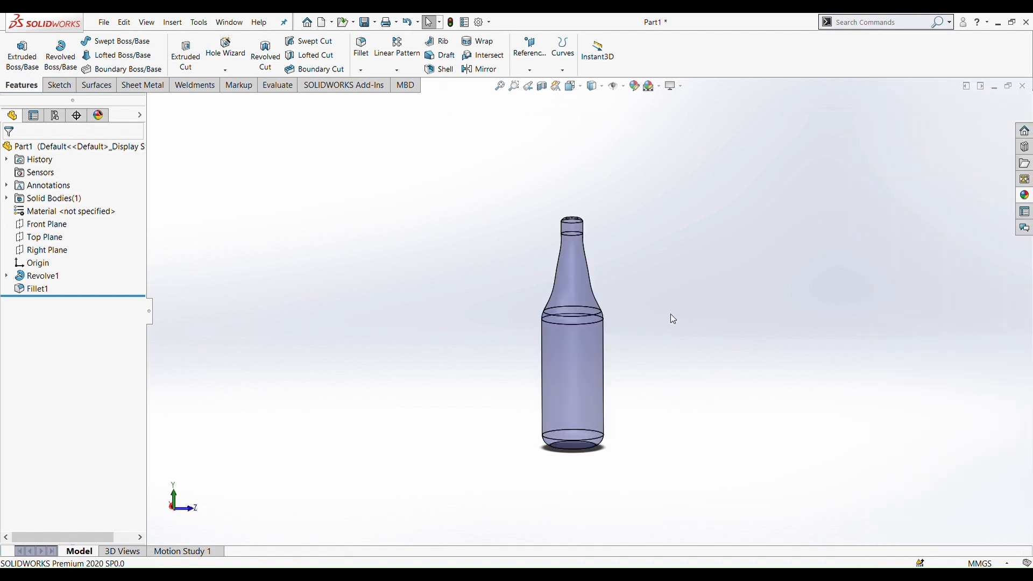
- Start a new decal and load the round Kingfisher Strong label image from the Downloads folder
scroll(615, 311, "down", 2)
scroll(613, 312, "up", 1)
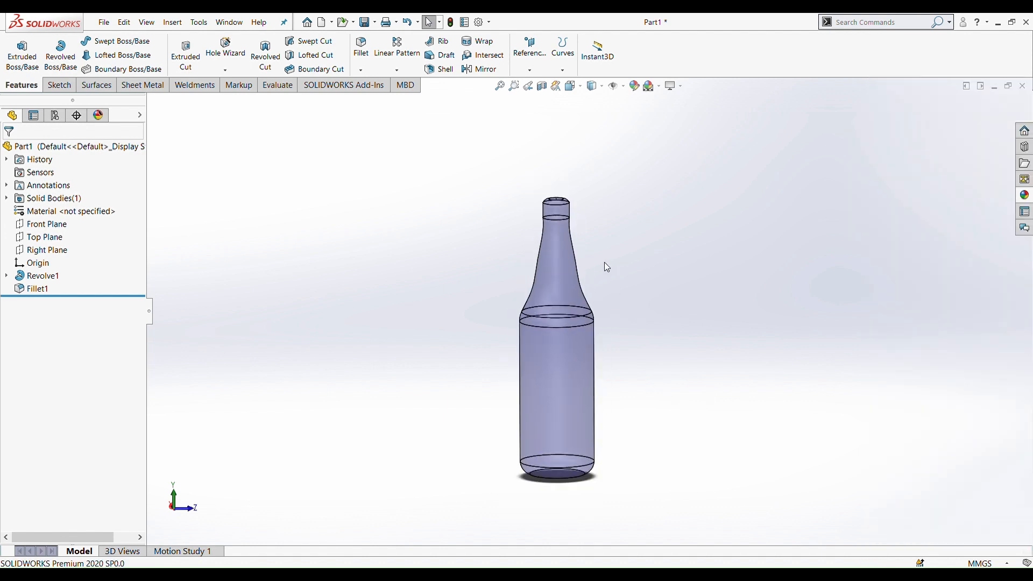
left_click(77, 116)
left_click(98, 116)
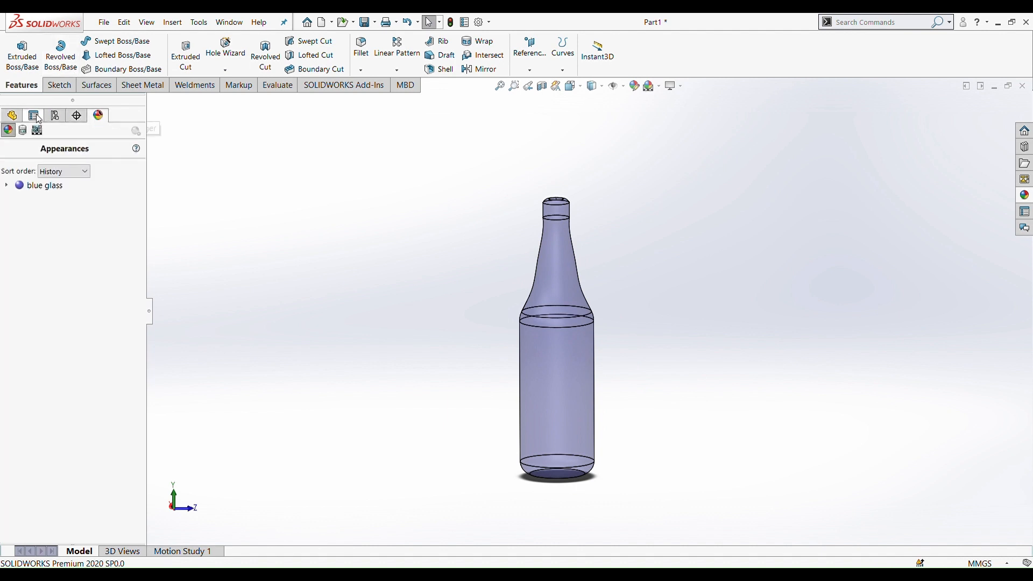
left_click(22, 131)
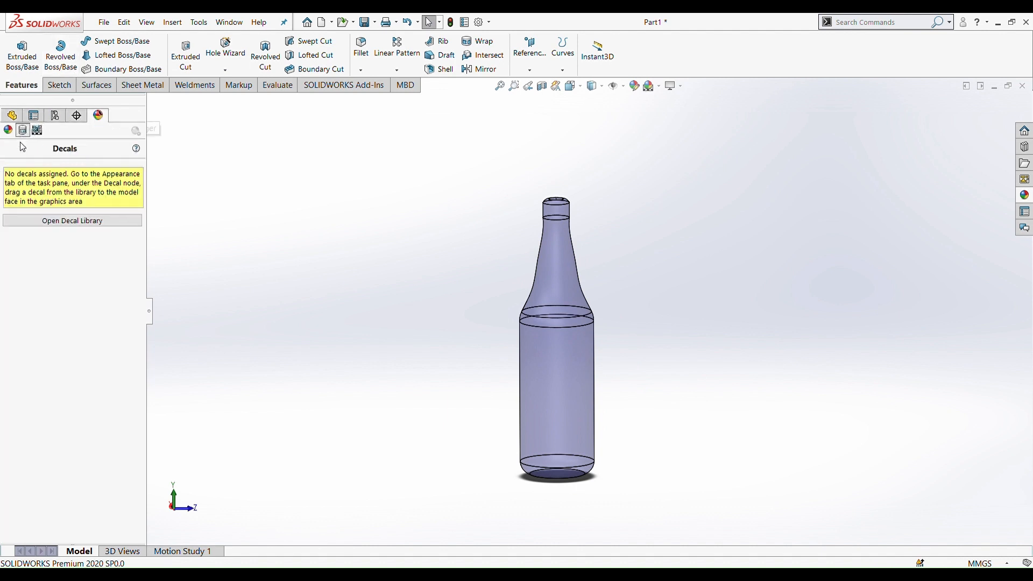
right_click(51, 261)
left_click(78, 273)
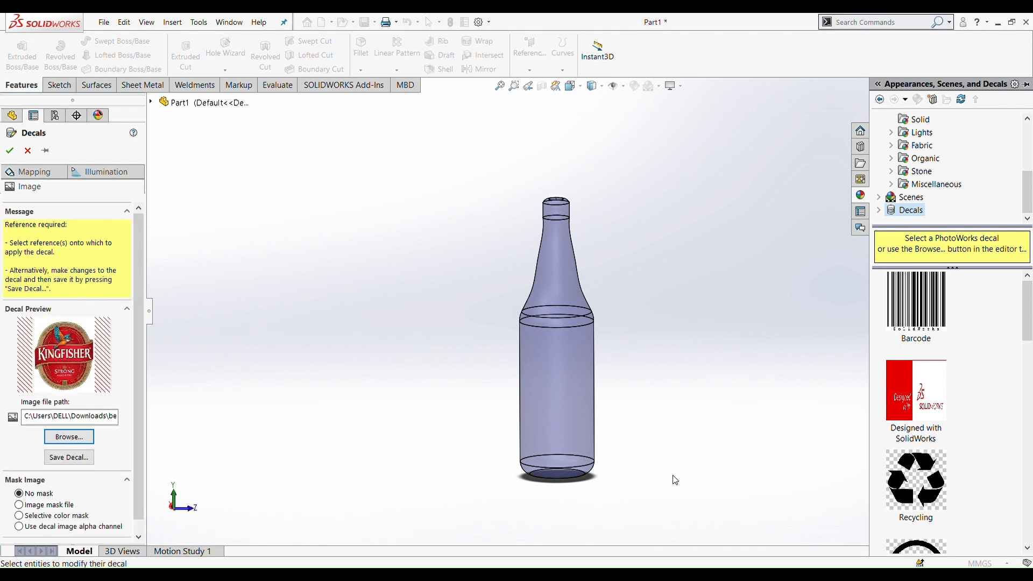
- Map the Kingfisher Strong label decal cylindrically onto the bottle's straight body face
left_click(43, 172)
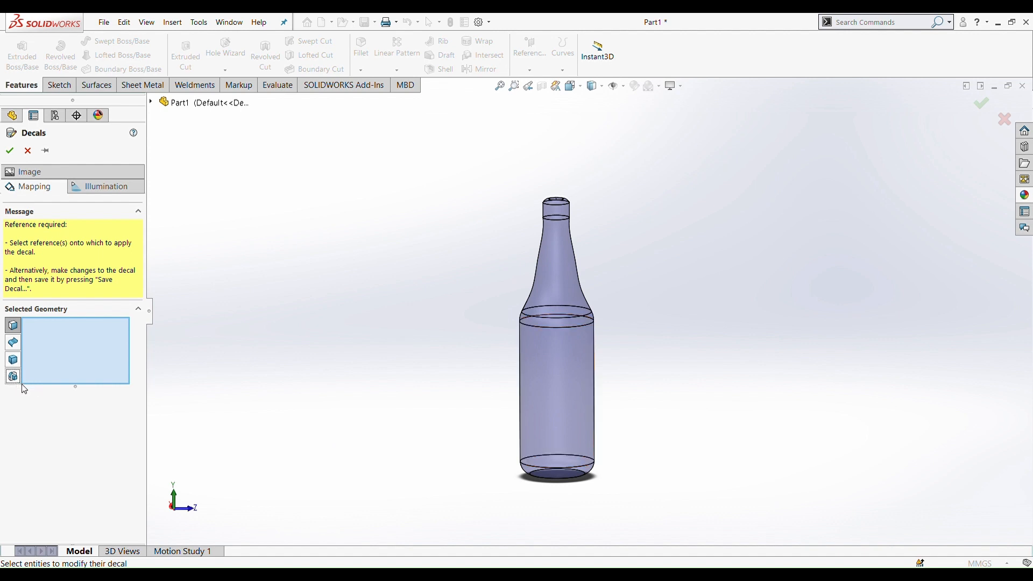
left_click(593, 388)
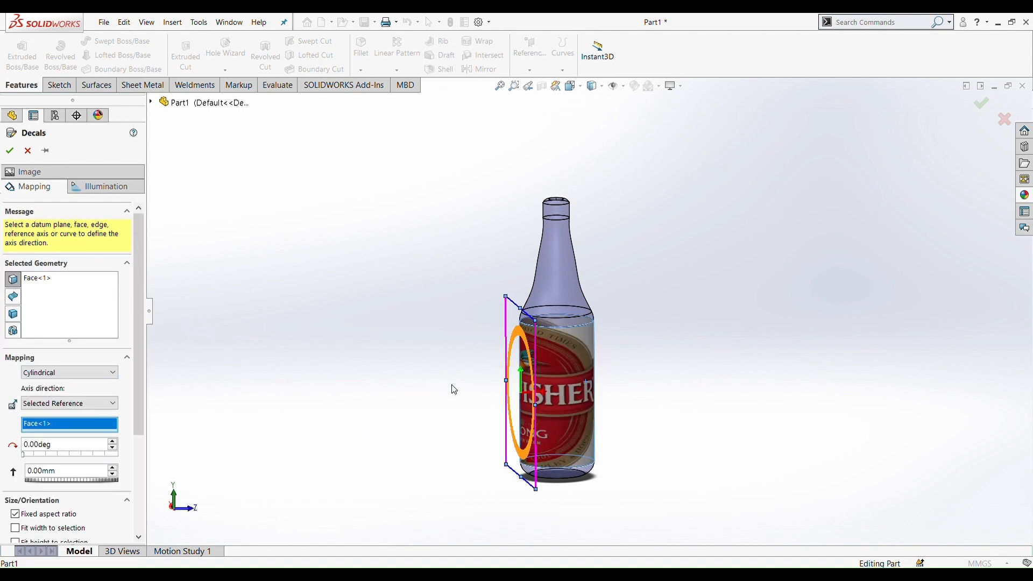
middle_click_drag(454, 389, 399, 380)
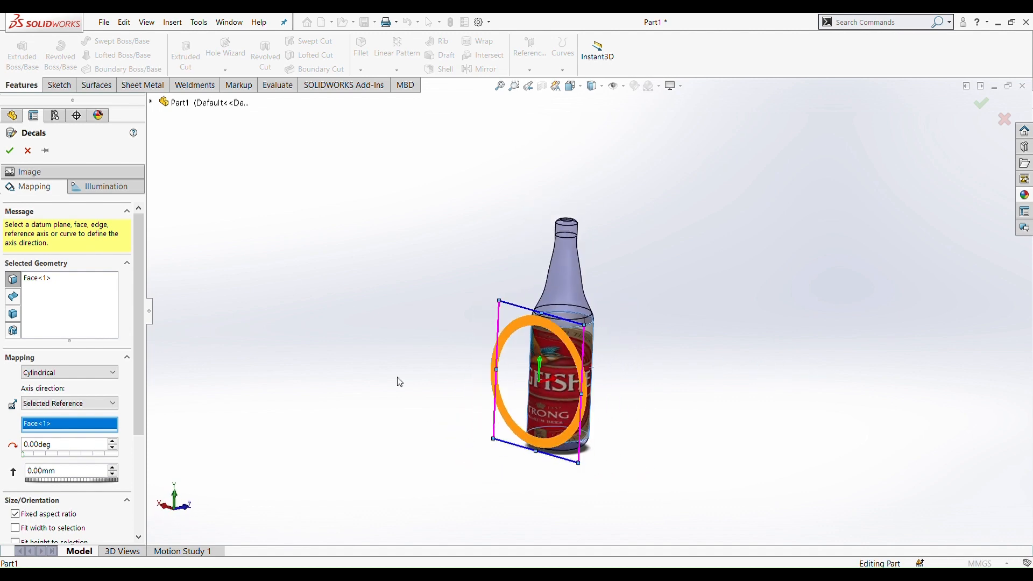
left_click(9, 151)
- Add a second decal using the Kingfisher Ultra image and map it cylindrically onto the bottle's tapered neck face
middle_click_drag(628, 350, 683, 350)
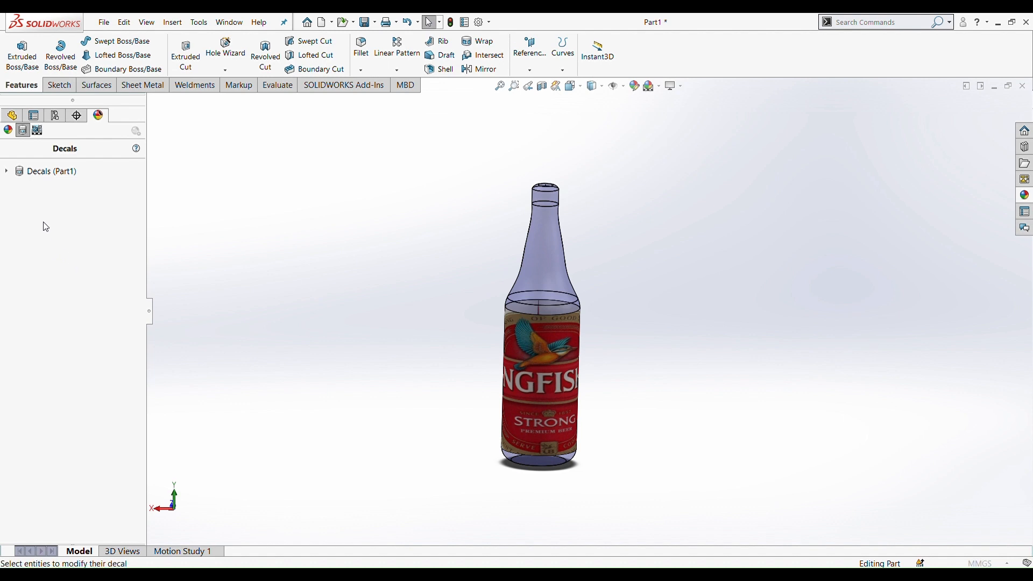
left_click(46, 227)
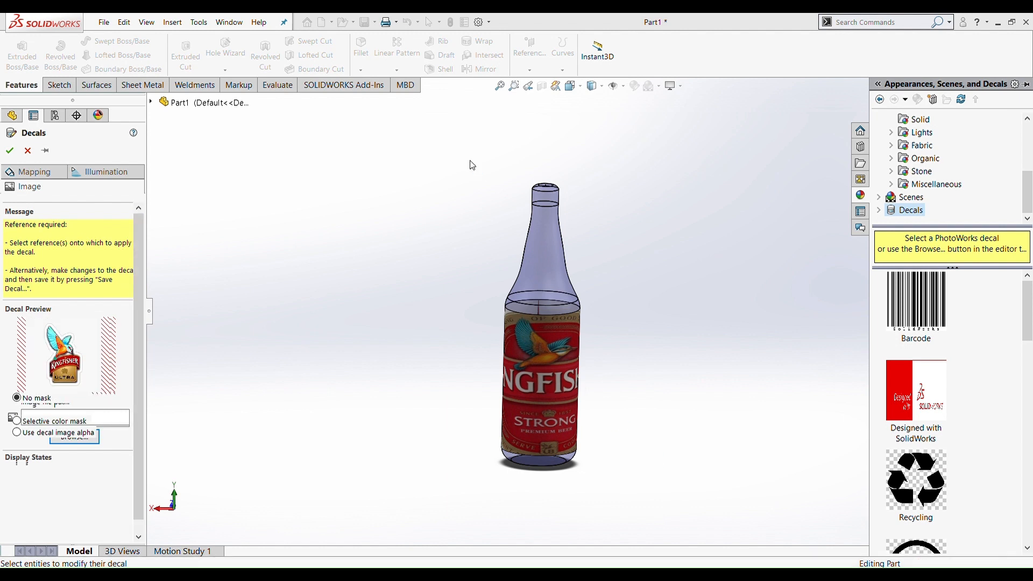
left_click(38, 176)
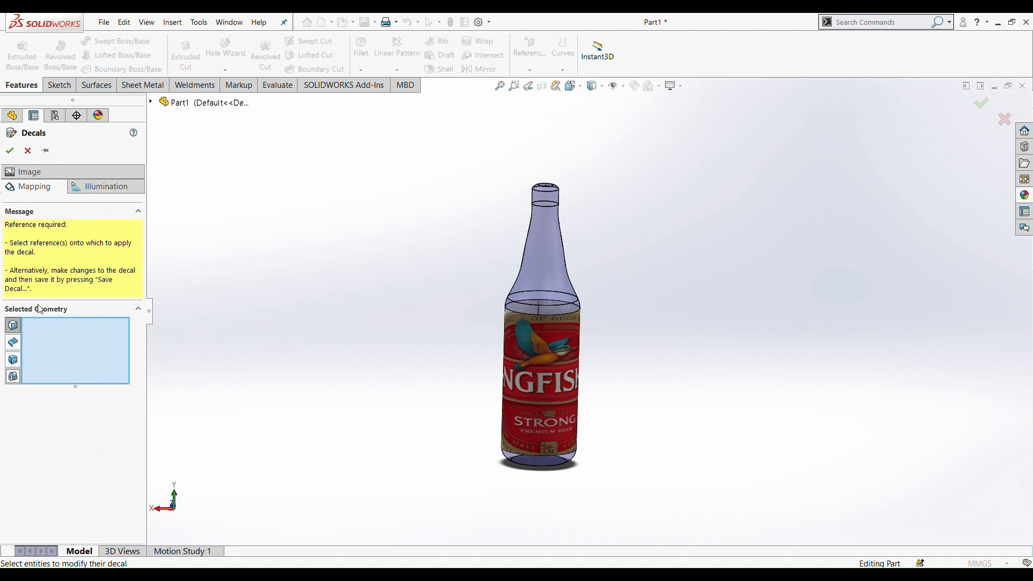
left_click(553, 275)
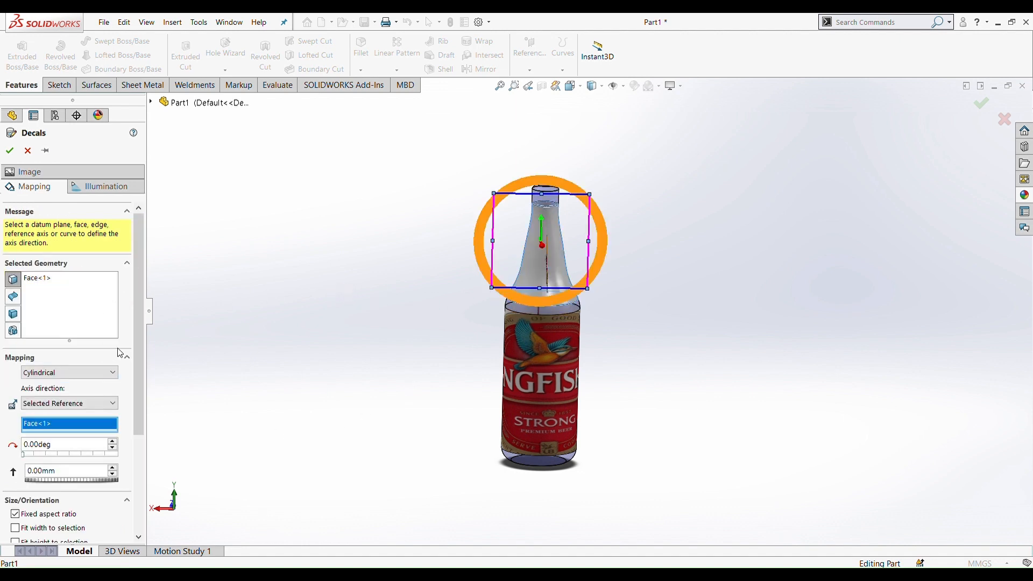
middle_click_drag(406, 308, 611, 447)
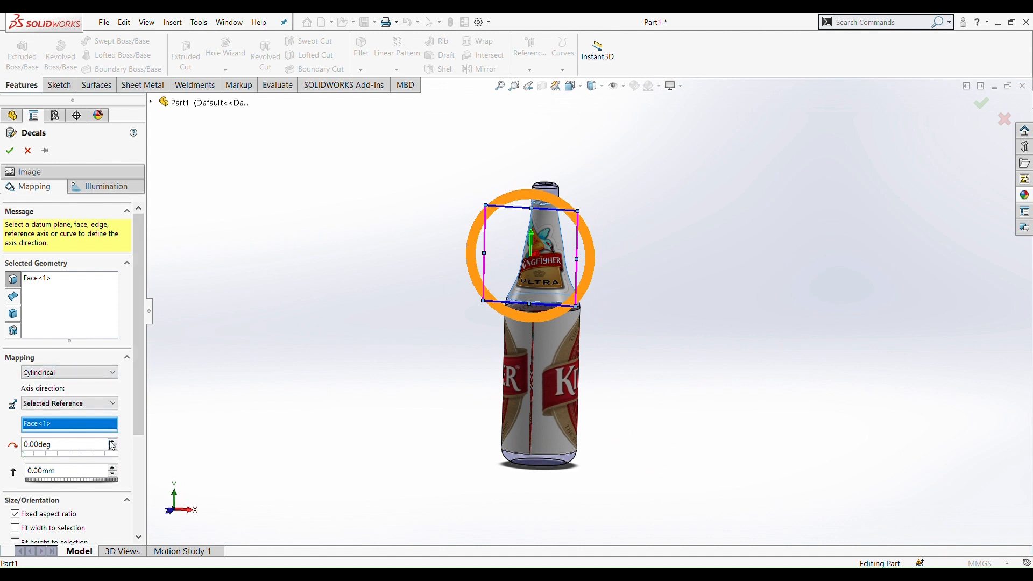
- Try the neck decal at several sizes between about 78 and 108 mm with fixed aspect ratio, finishing at about 87.86 mm
scroll(111, 438, "down", 5)
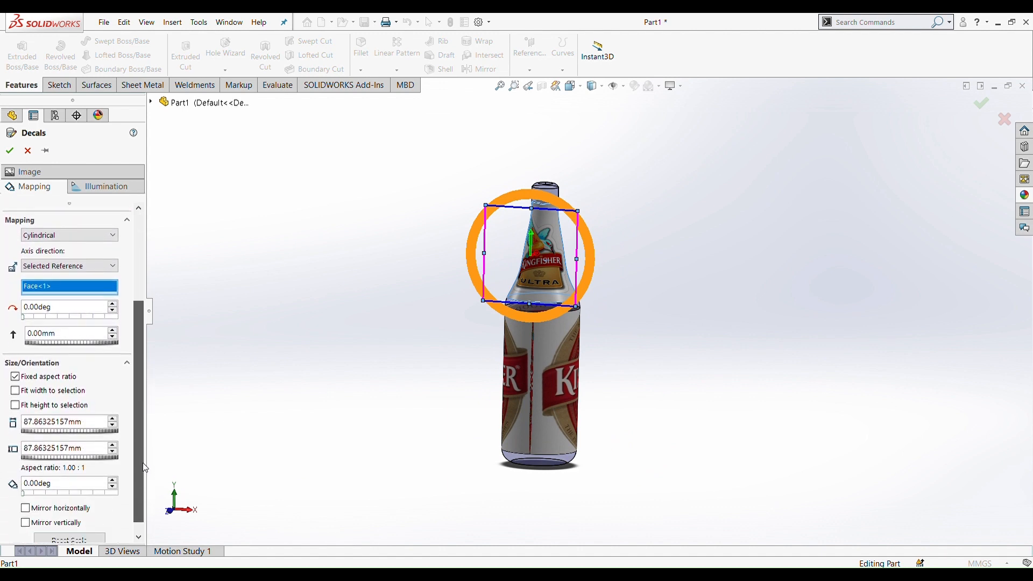
double_click(113, 418)
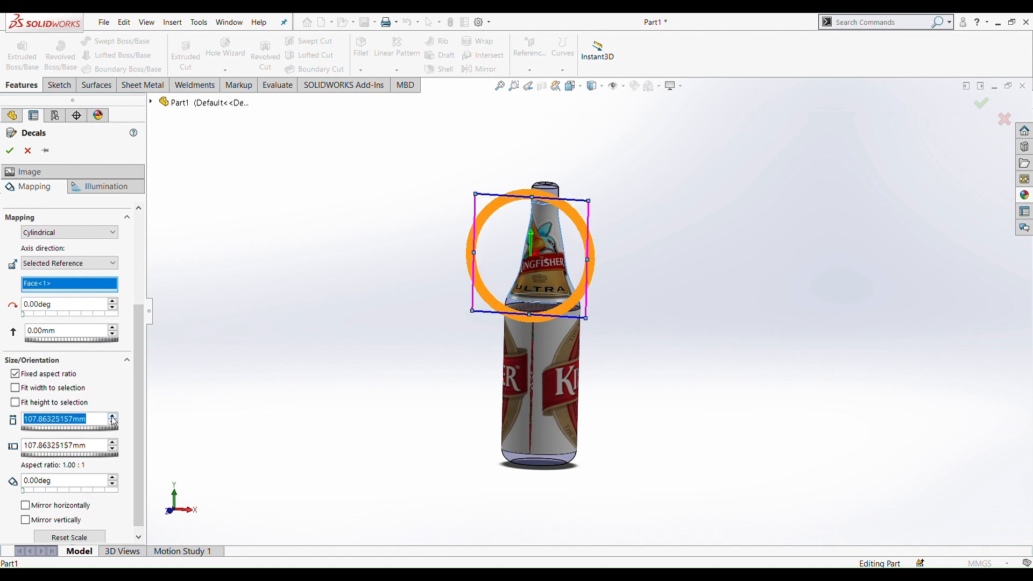
left_click(113, 423)
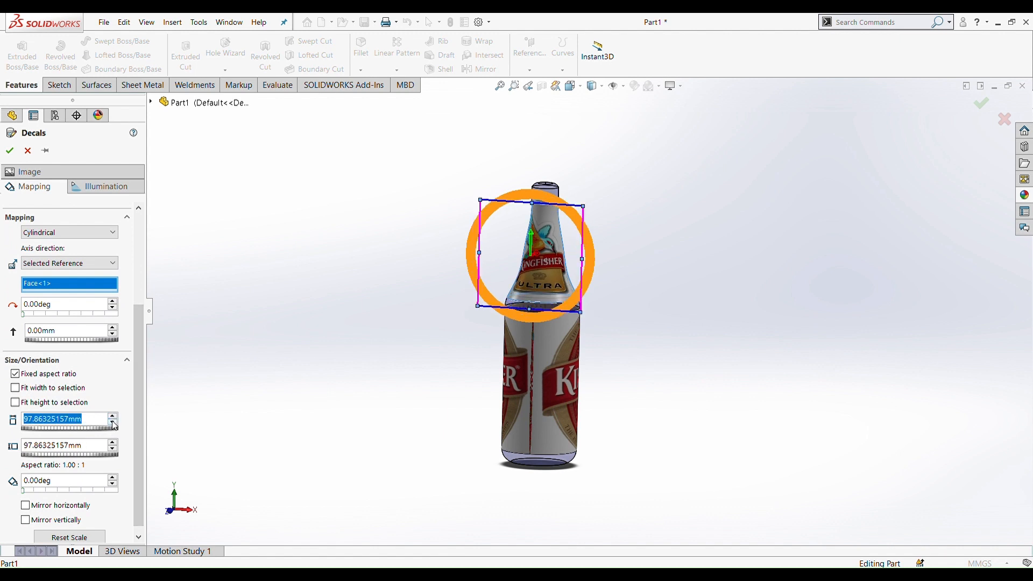
left_click(113, 423)
left_click(113, 423)
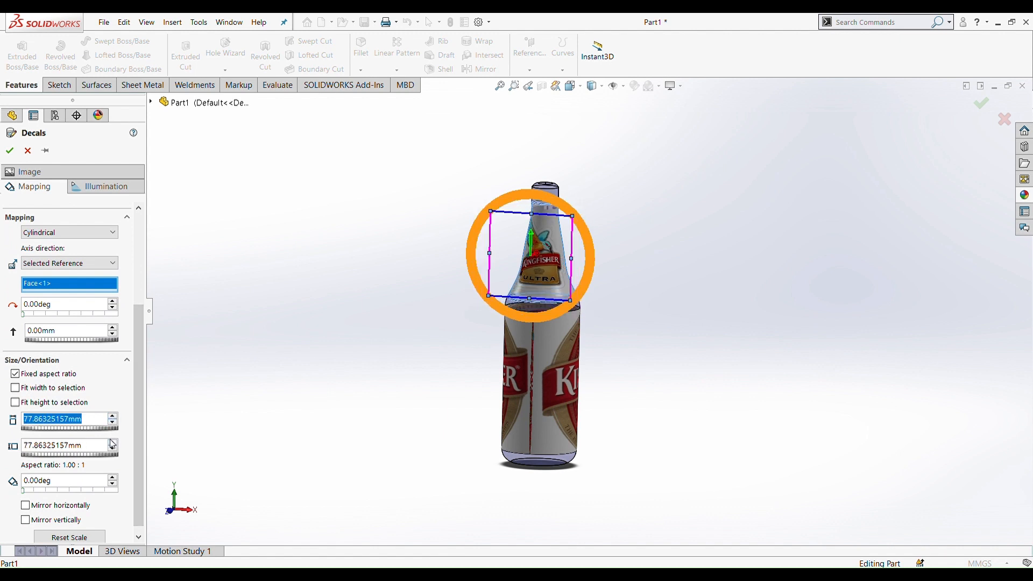
left_click(113, 444)
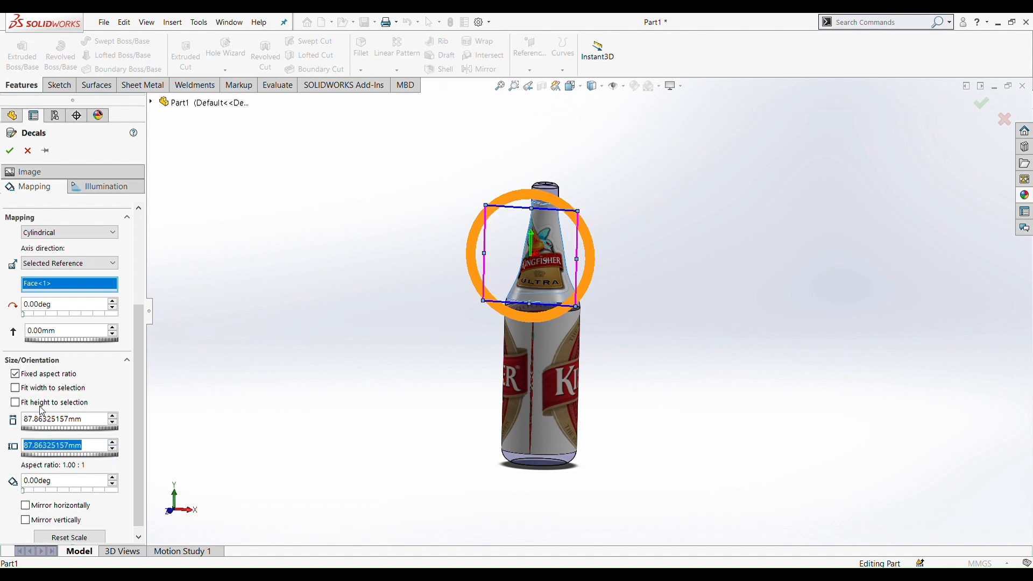
- Rotate the Kingfisher Ultra decal about the bottle's axis to 166 degrees and accept the decal
left_click(114, 302)
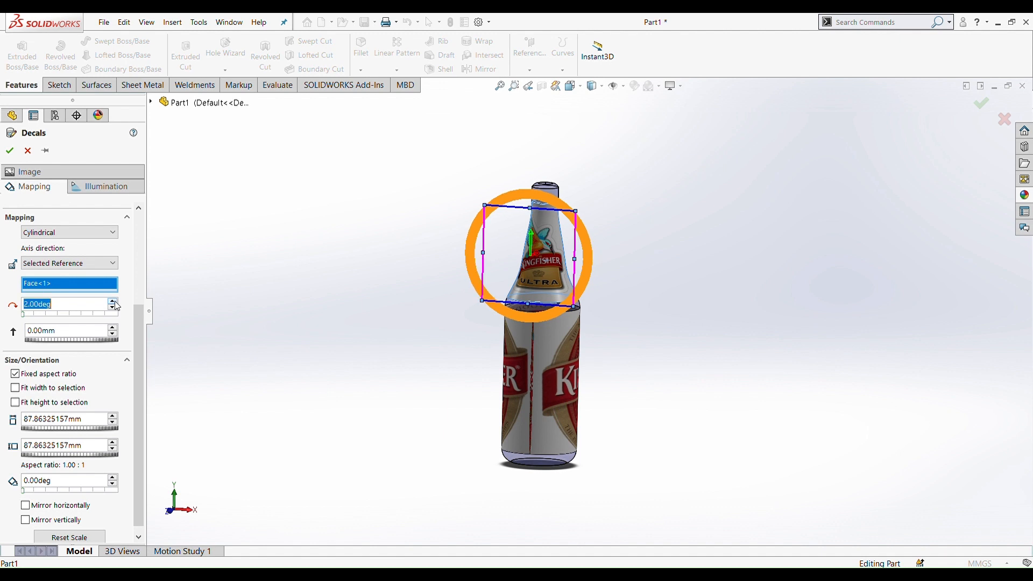
left_click(114, 302)
left_click(114, 302)
left_click(114, 302)
left_click(114, 302)
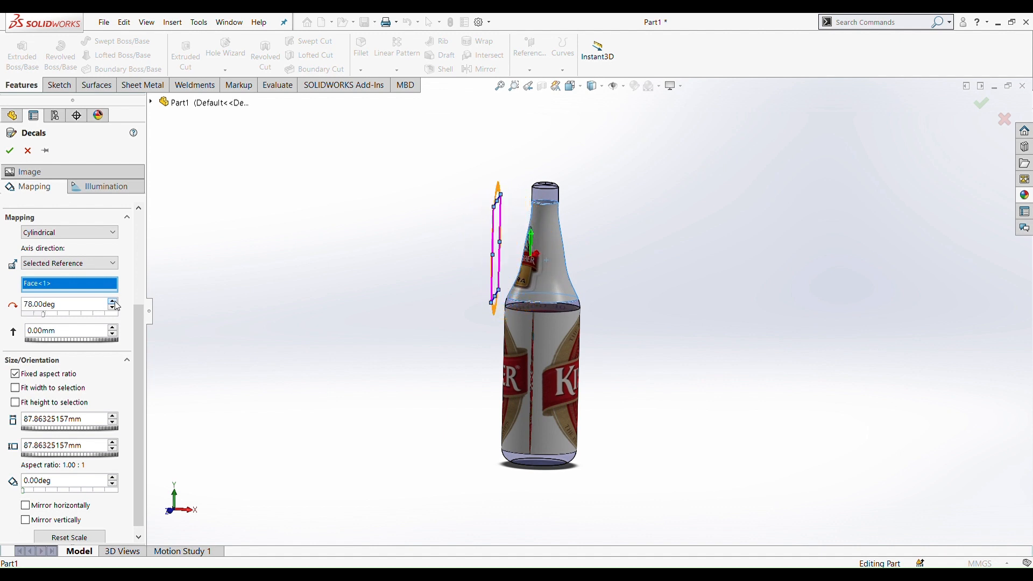
left_click(115, 301)
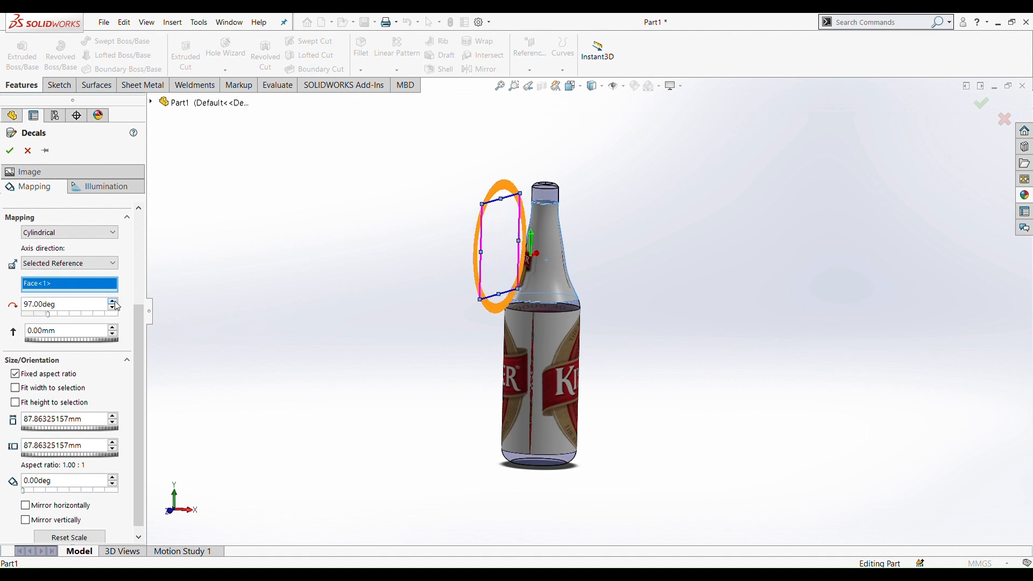
left_click(114, 302)
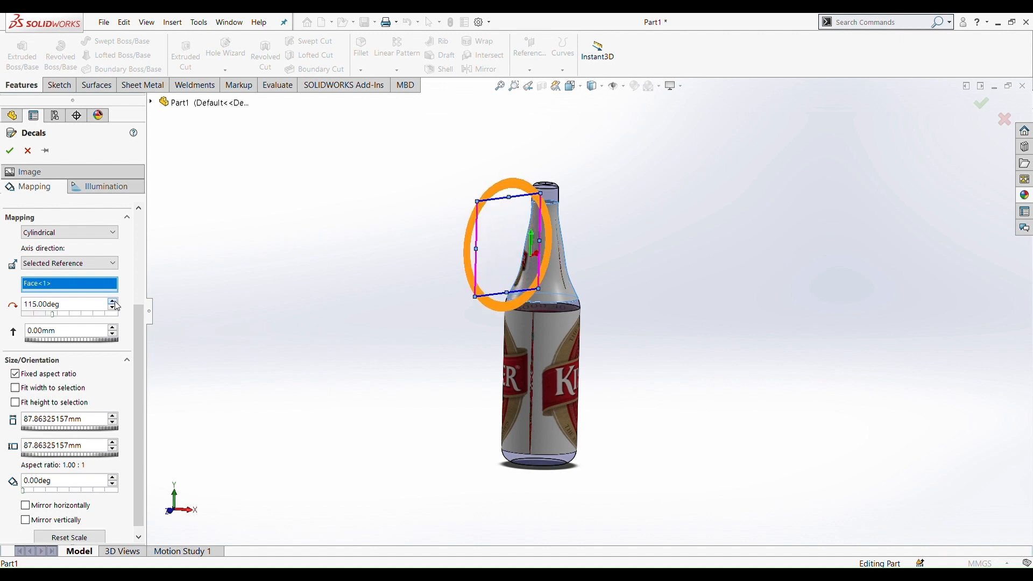
left_click(114, 302)
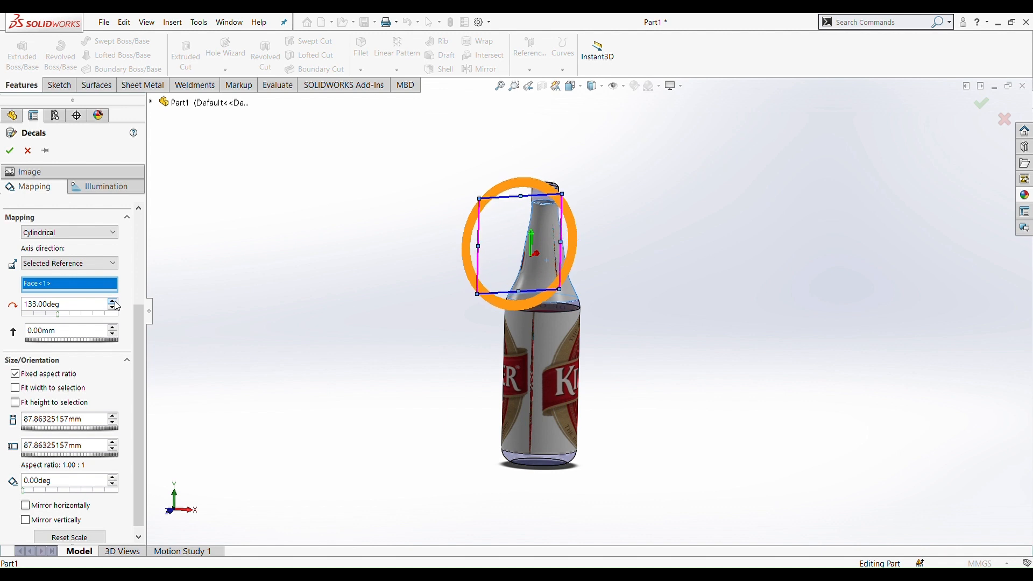
left_click(114, 302)
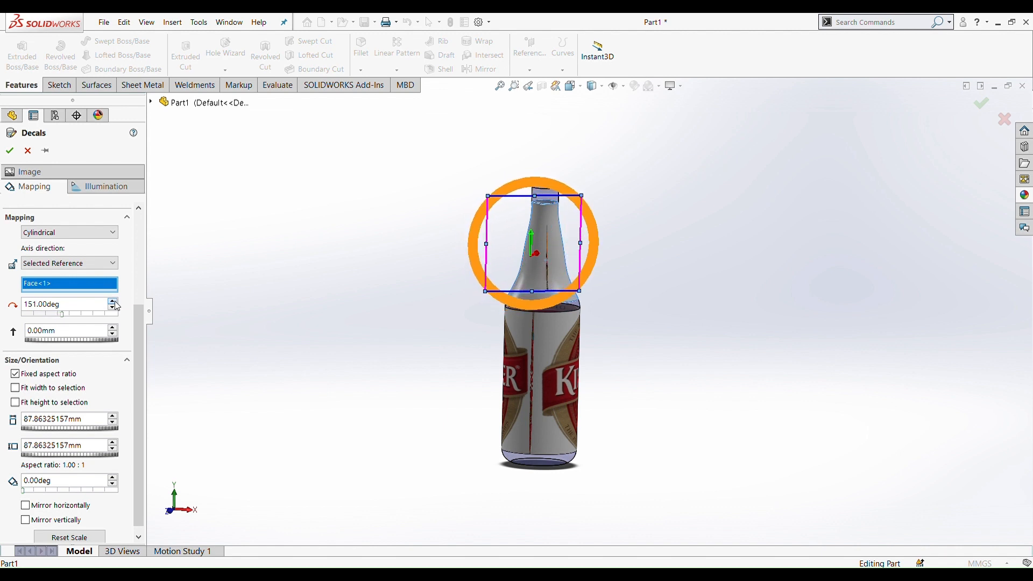
left_click(114, 302)
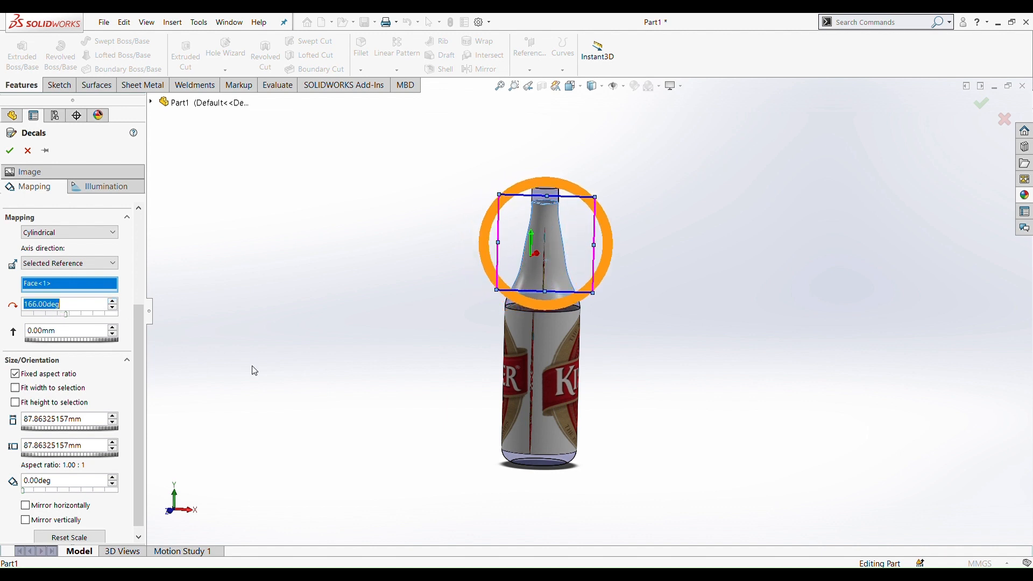
middle_click_drag(450, 383, 242, 379)
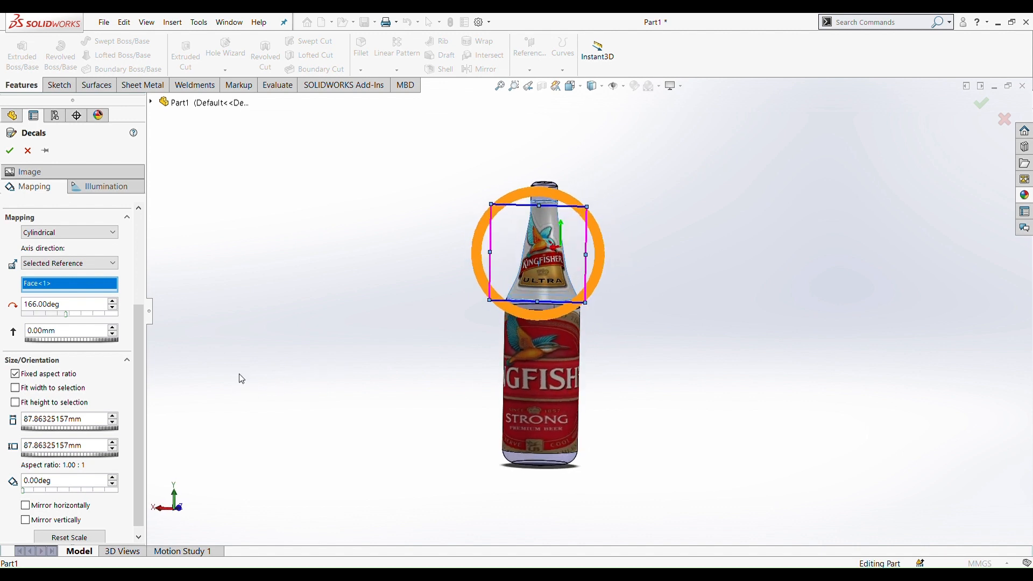
left_click(8, 151)
- Examine the Kingfisher decals on the bottle's neck and body up close and from different angles
scroll(589, 350, "down", 3)
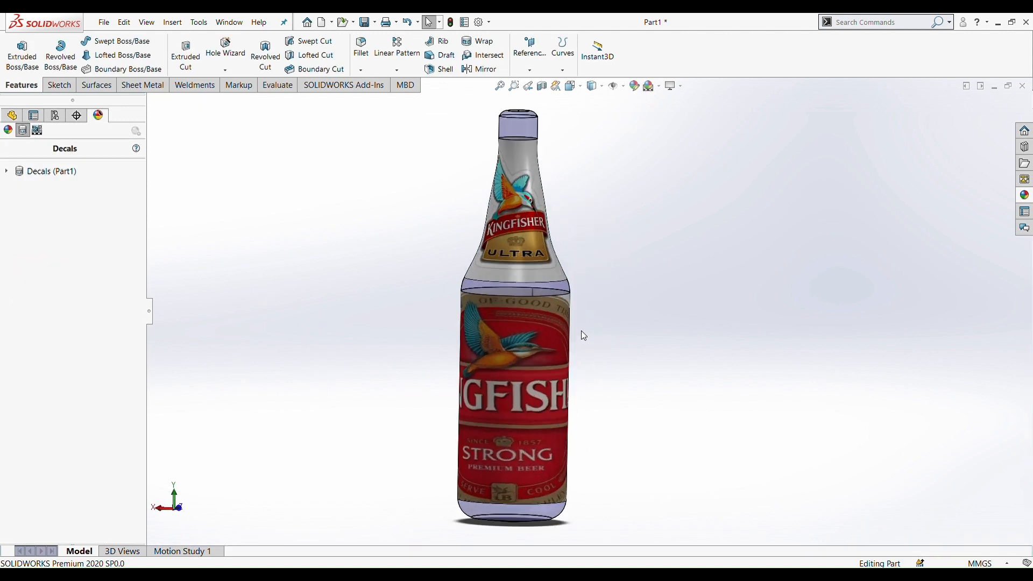
middle_click_drag(581, 331, 543, 288)
scroll(565, 173, "up", 3)
scroll(558, 228, "down", 5)
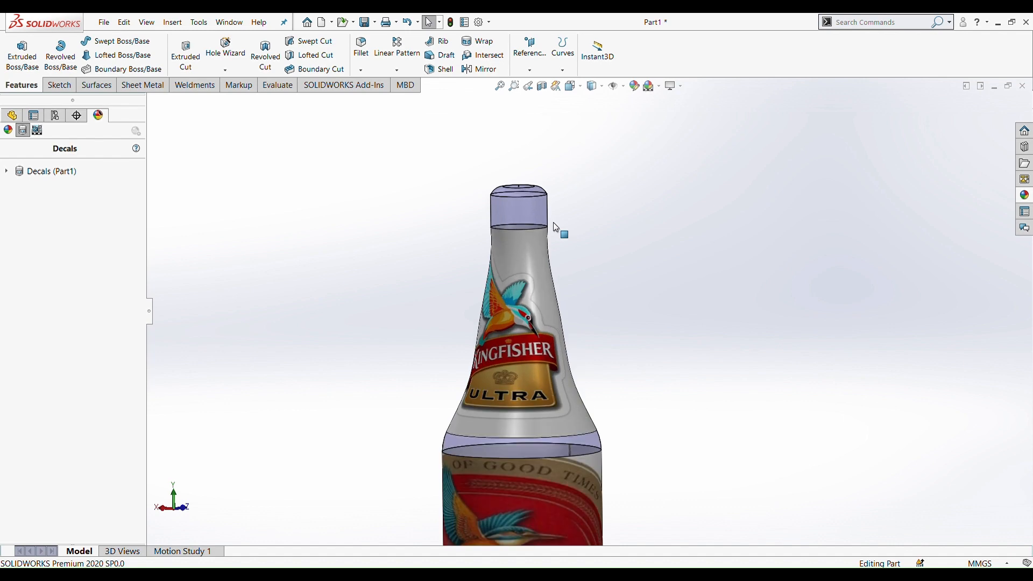
scroll(597, 237, "up", 2)
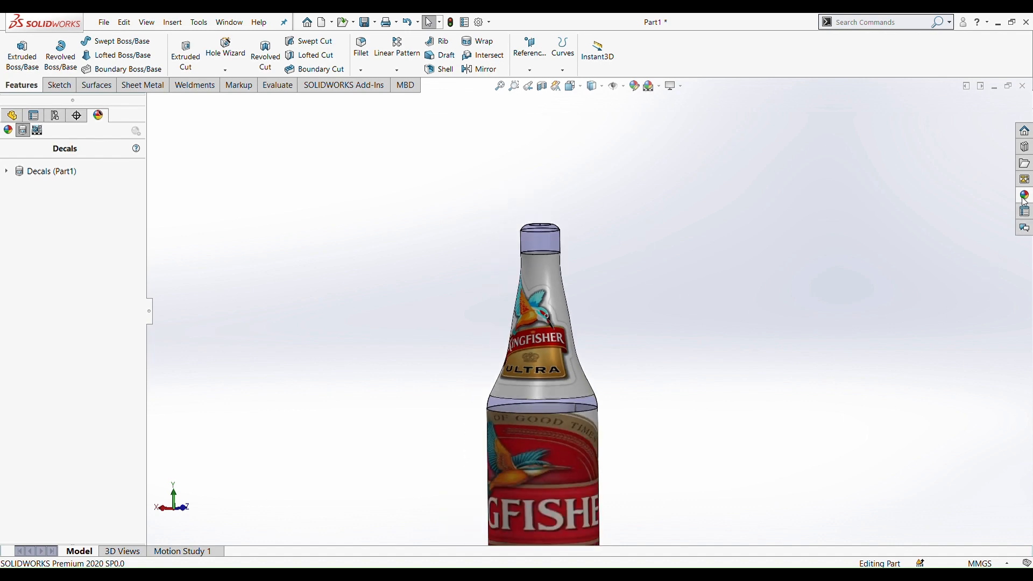
scroll(666, 430, "up", 2)
middle_click_drag(604, 468, 671, 458)
key("space")
left_click(424, 276)
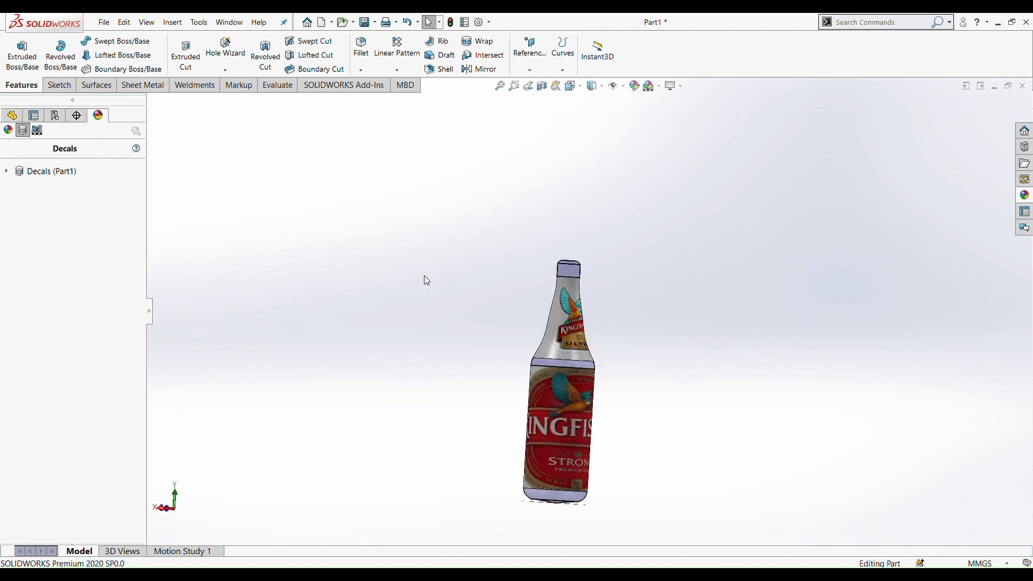
middle_click_drag(500, 380, 514, 342)
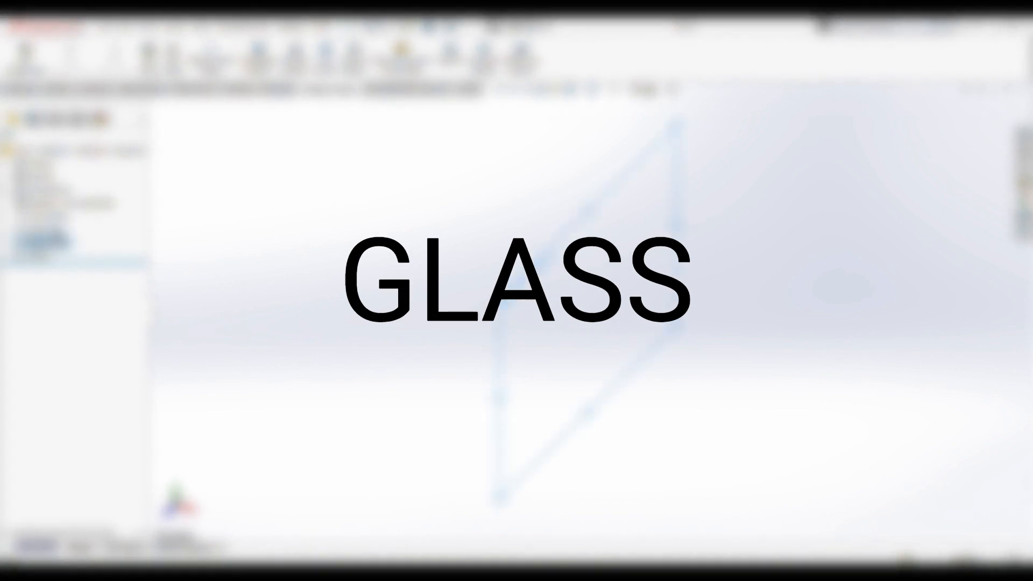
- Start a sketch on the Right Plane and draw a vertical centerline about 348 mm long upward from the origin
left_click(112, 237)
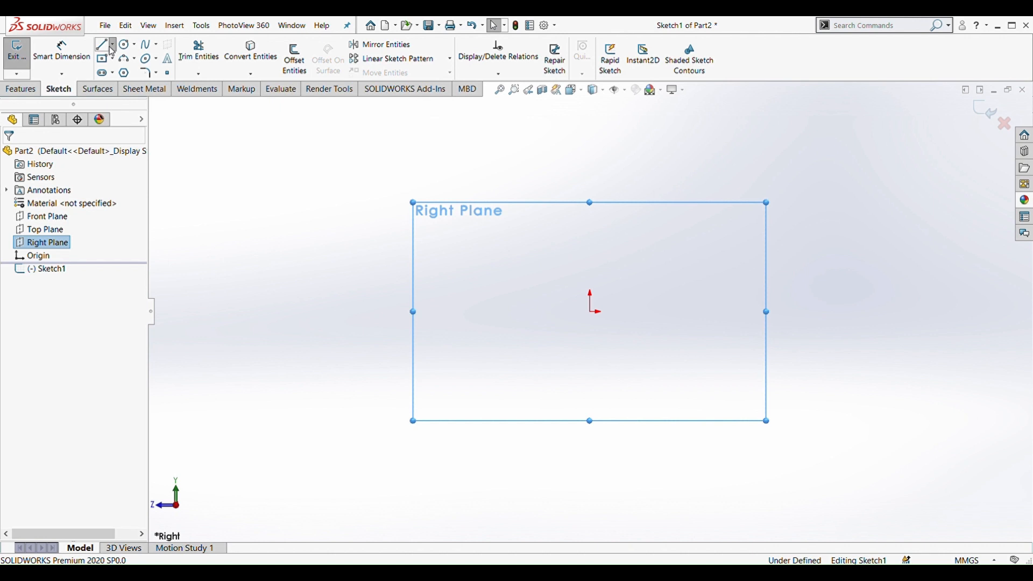
left_click(110, 48)
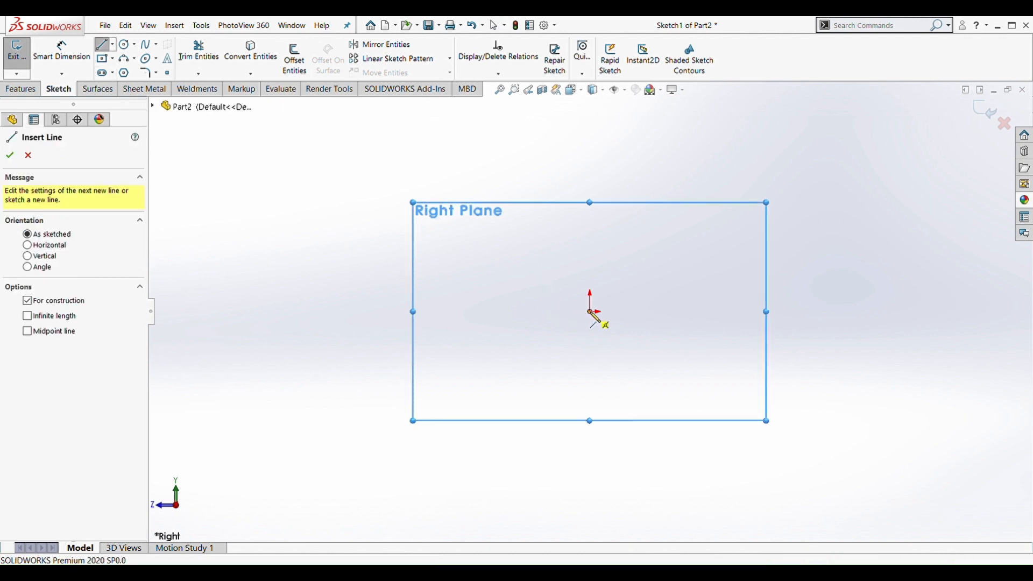
left_click(590, 312)
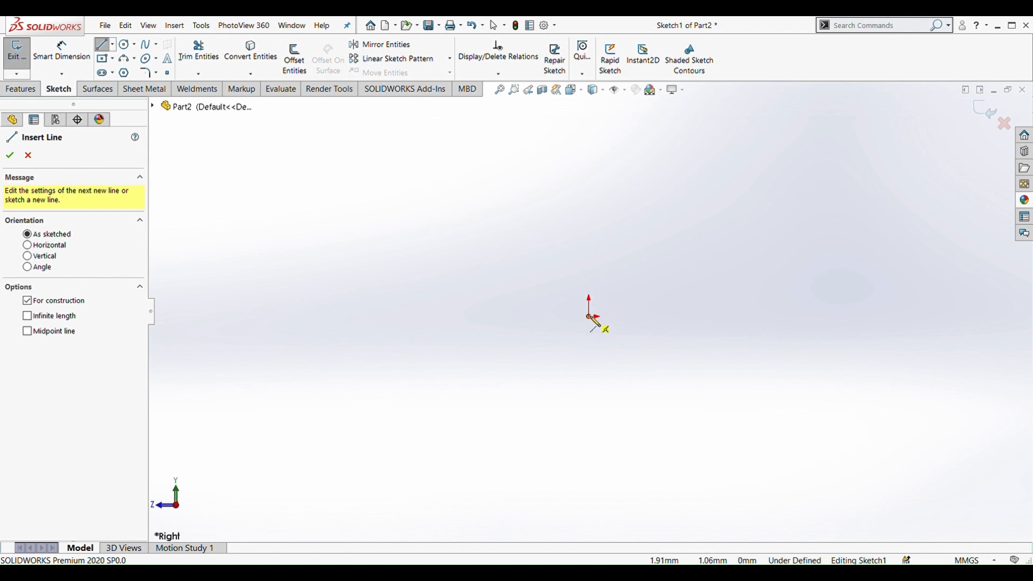
key("Escape")
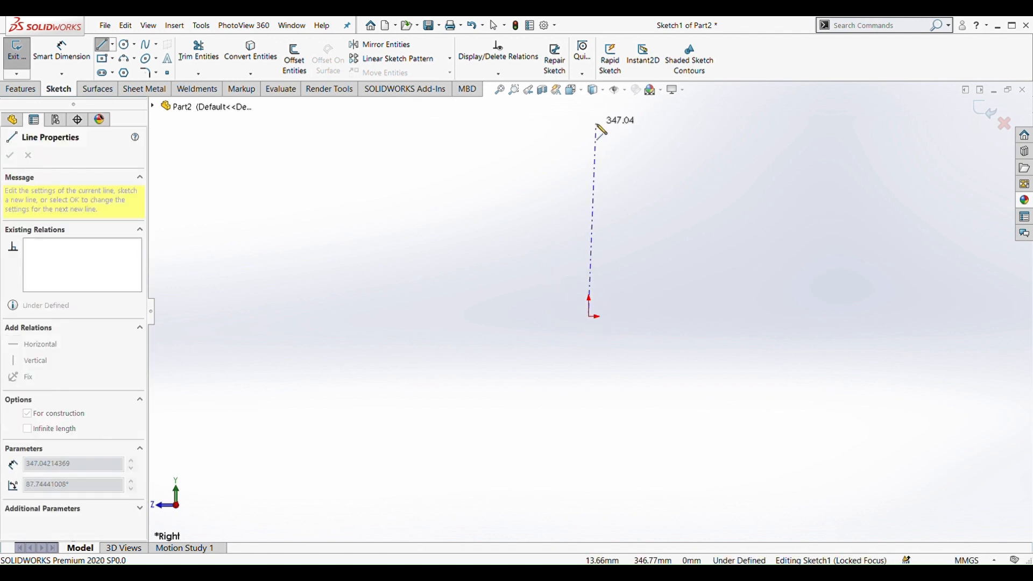
left_click(589, 123)
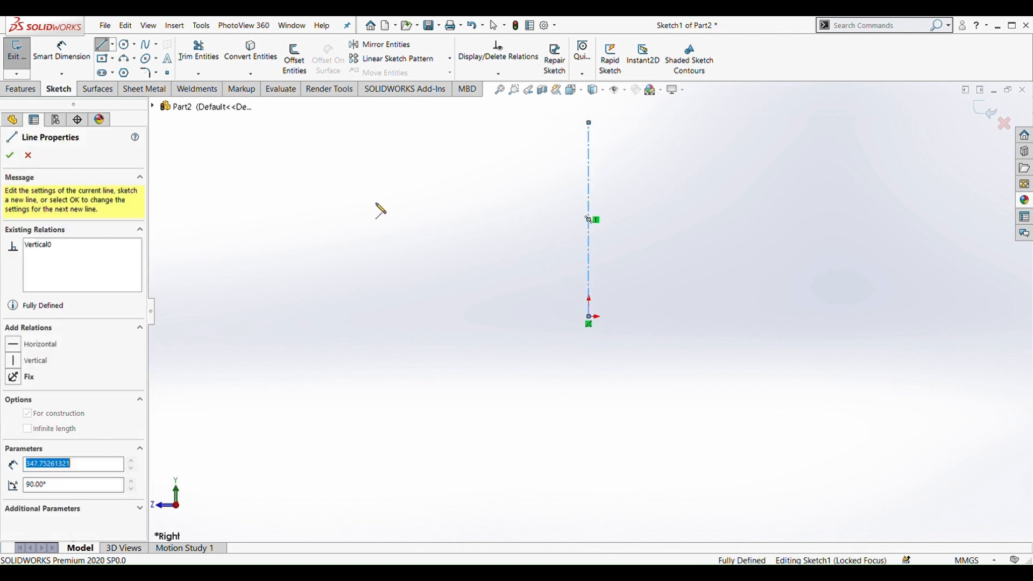
- Dimension the vertical centerline's length to 200 mm
left_click(72, 56)
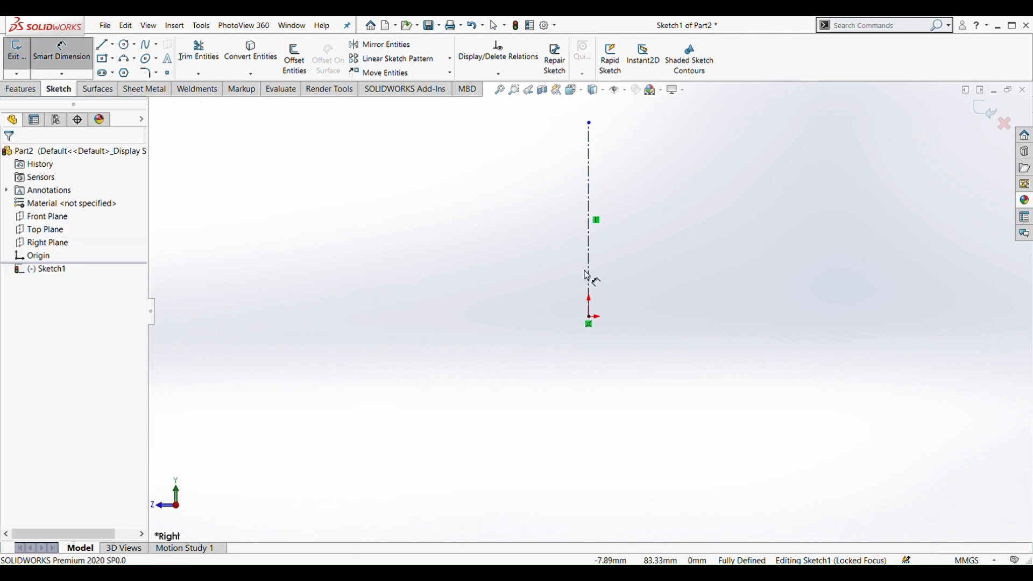
left_click(589, 271)
left_click(556, 275)
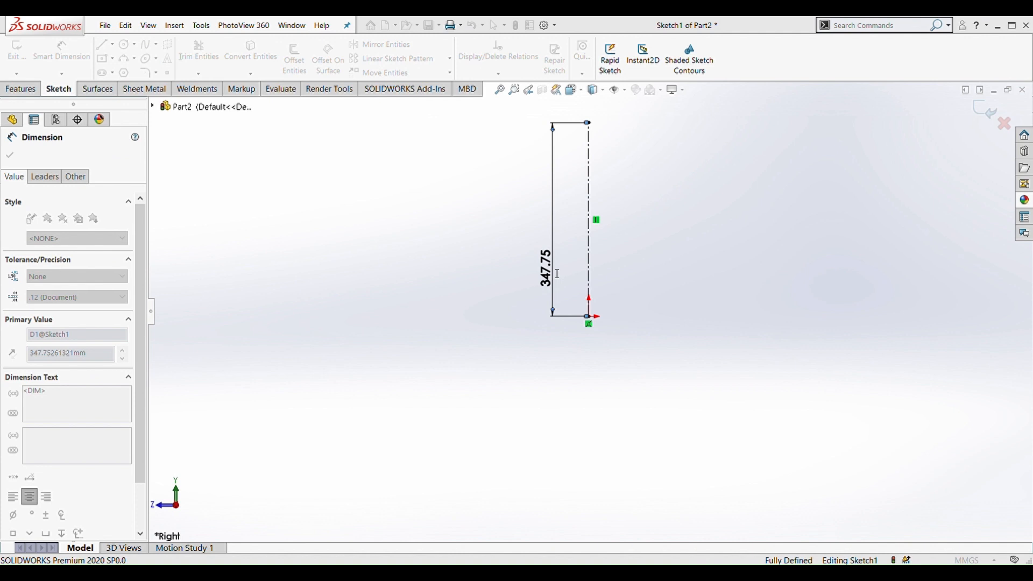
type("200")
key("Return")
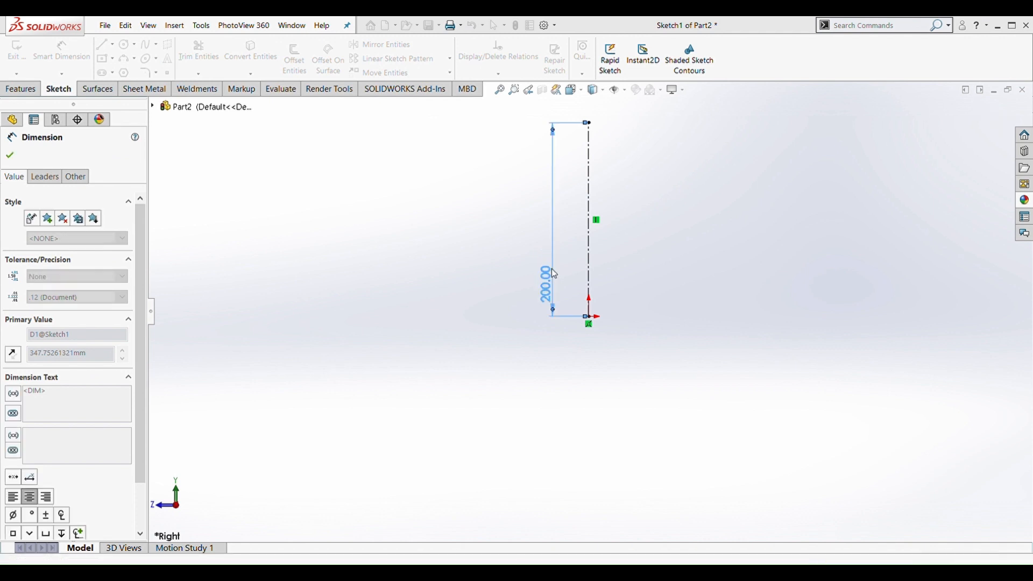
left_click(476, 263)
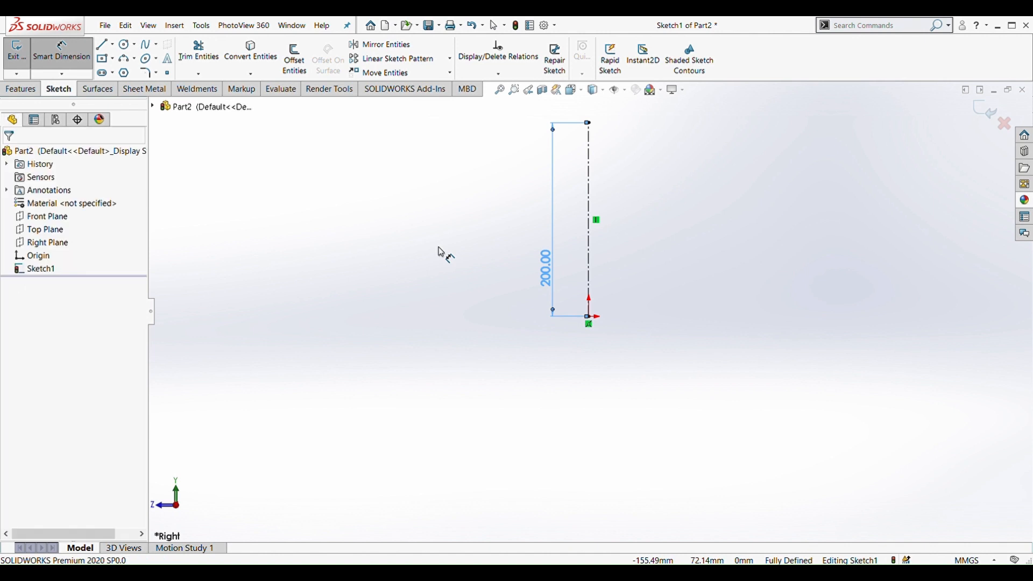
- Sketch a horizontal rim line about 110 mm long from the centerline's upper end, continued by a vertical line about 96 mm downward
left_click(104, 46)
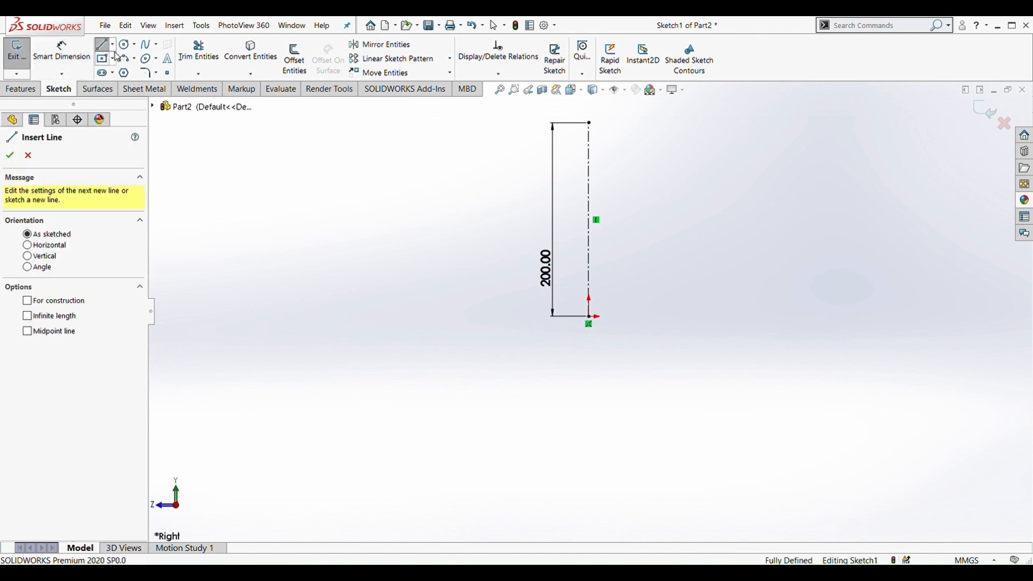
left_click(113, 45)
left_click(114, 68)
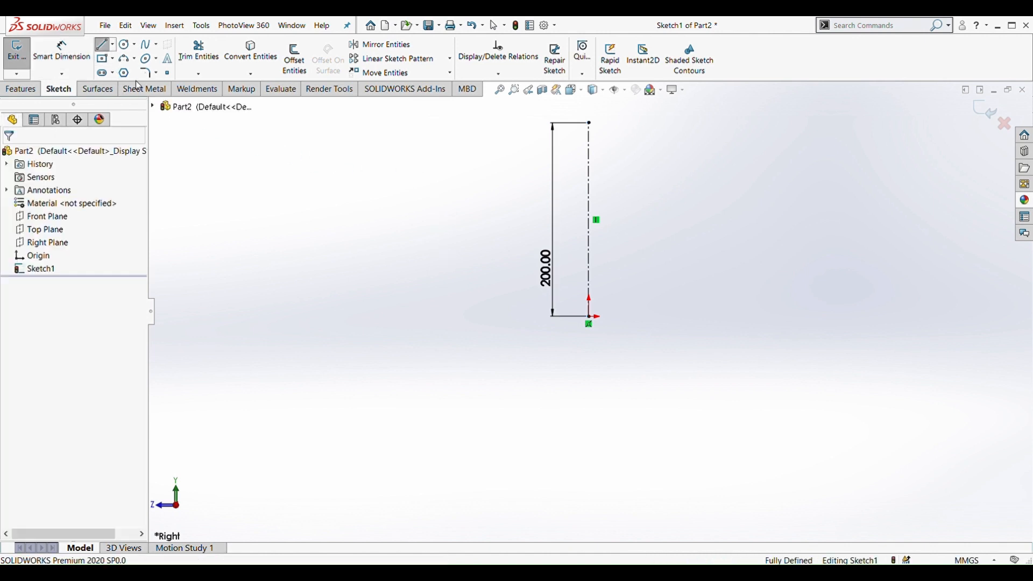
scroll(604, 130, "down", 2)
left_click(589, 155)
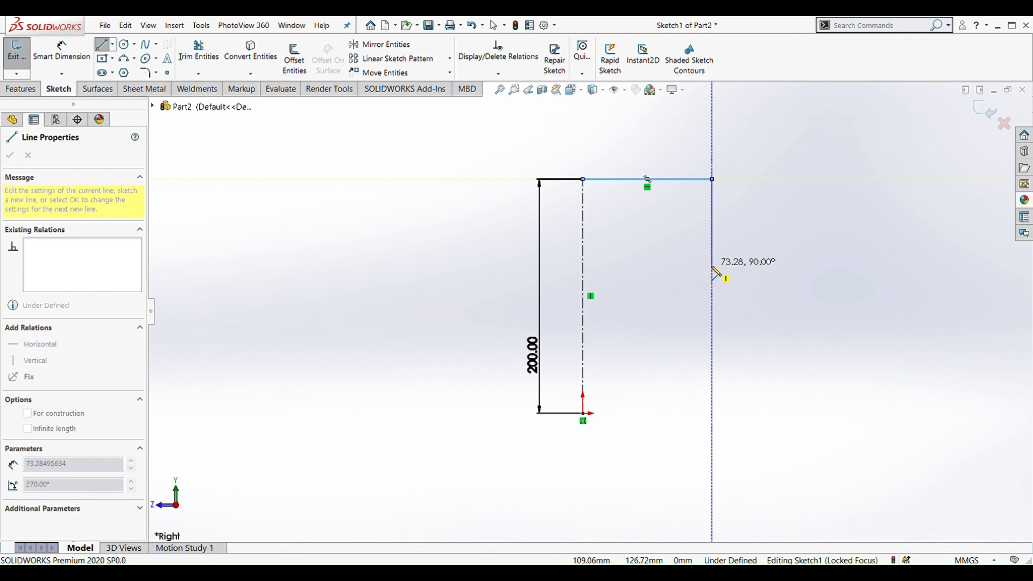
left_click(713, 292)
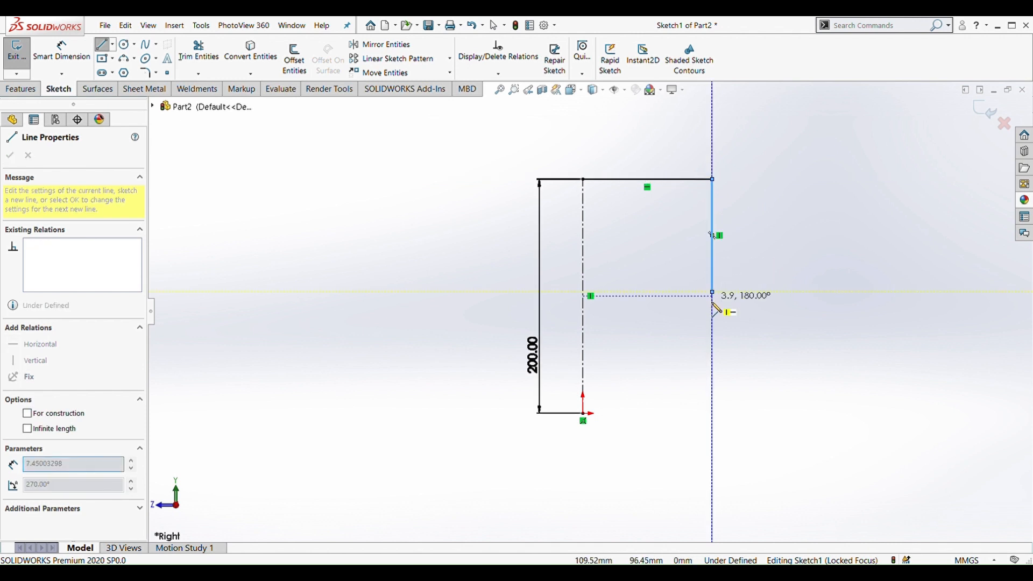
- Sketch a three-point arc for the bowl from the vertical line's lower end to a point about 22 mm from the axis, just below the origin
left_click(131, 62)
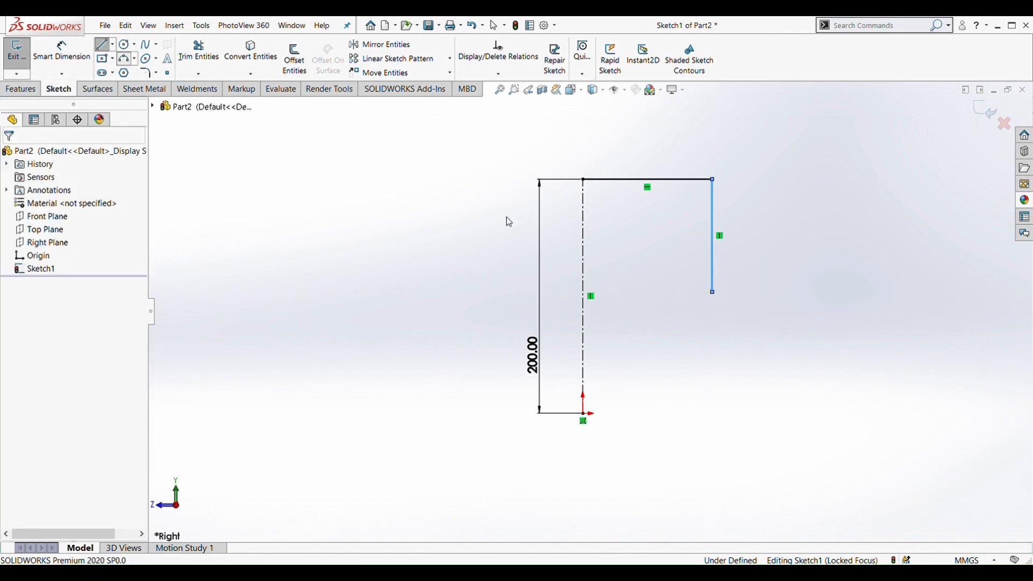
left_click(713, 292)
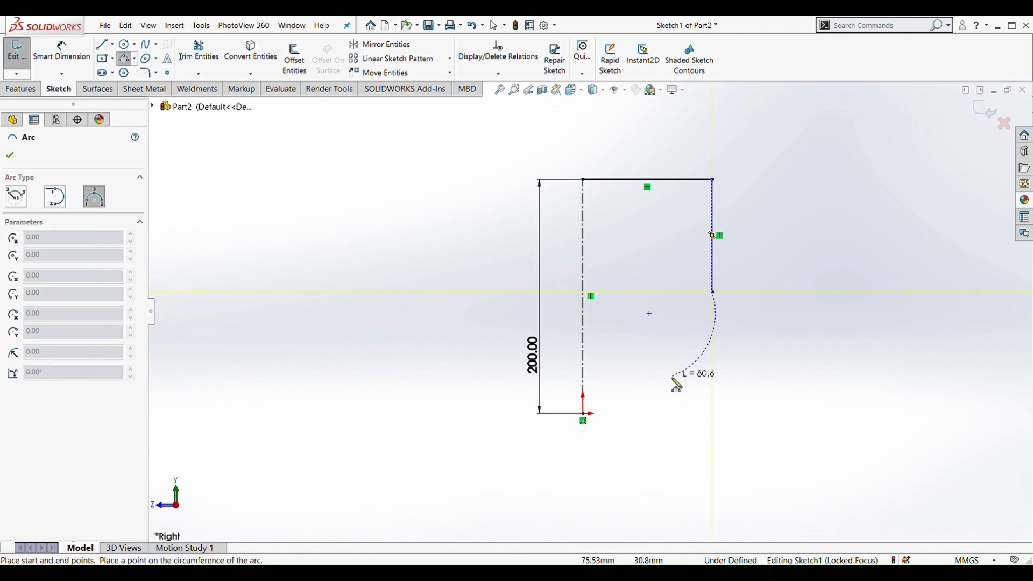
left_click(611, 424)
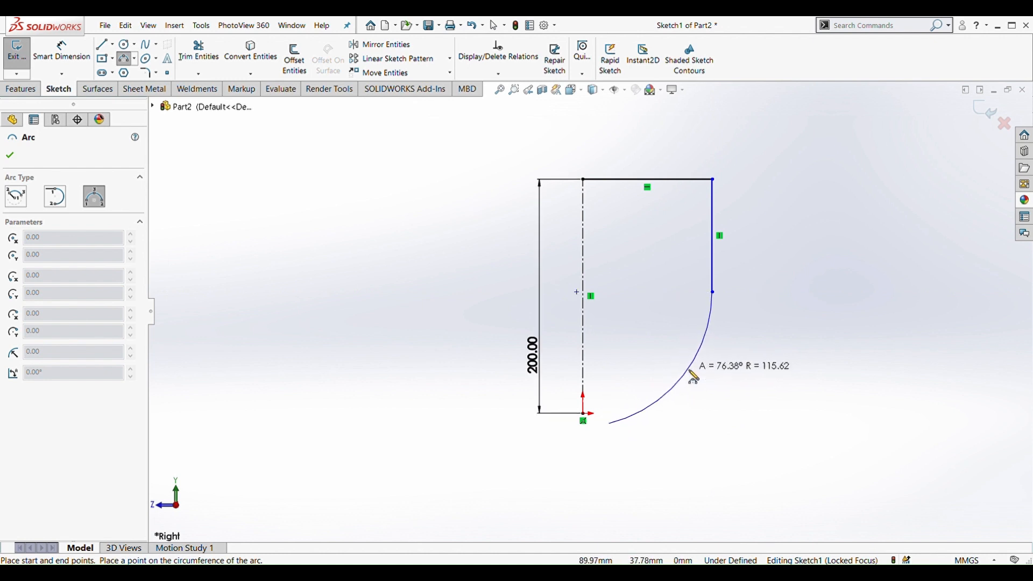
left_click(692, 377)
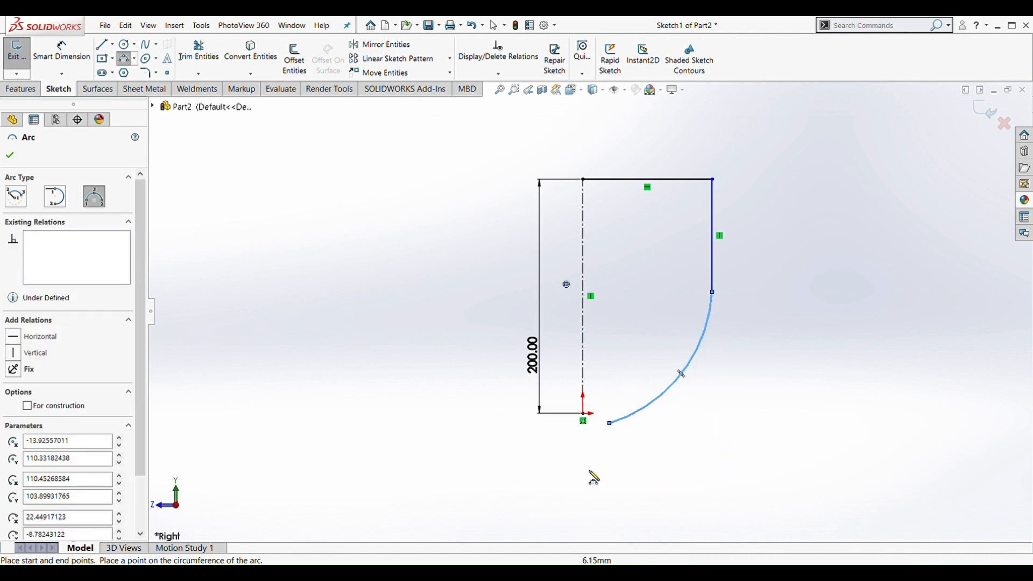
key("Escape")
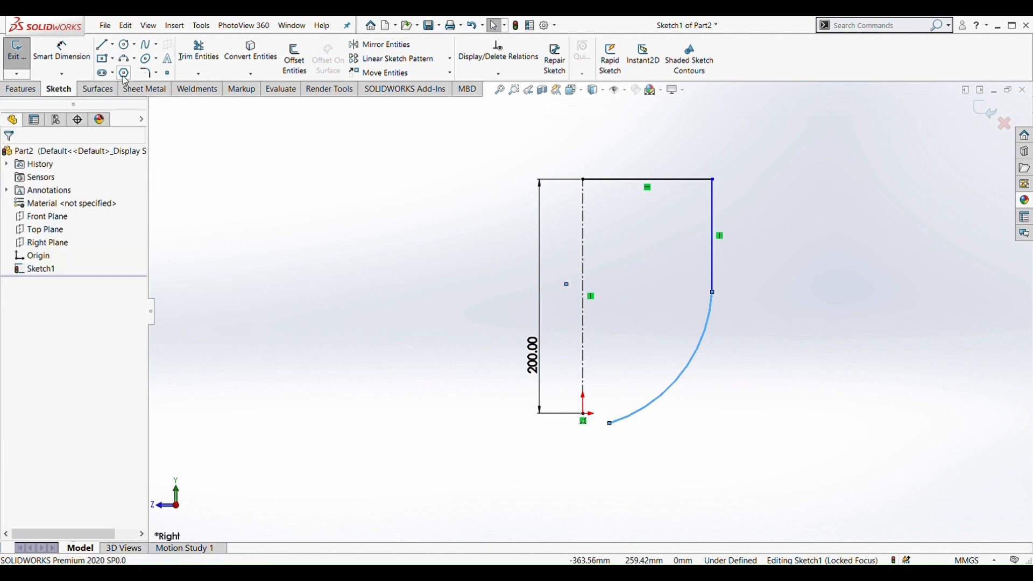
- Sketch a stem line about 170 mm down from the arc's end, a sloped foot line outward, and a horizontal base line about 101 mm back toward the axis
key("l")
scroll(600, 438, "up", 3)
scroll(599, 438, "down", 2)
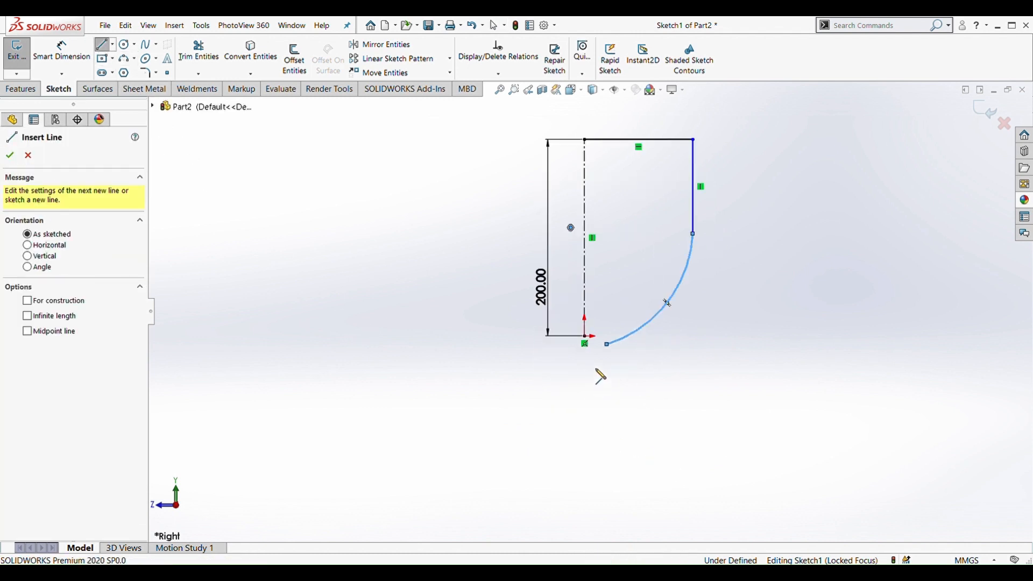
left_click(606, 344)
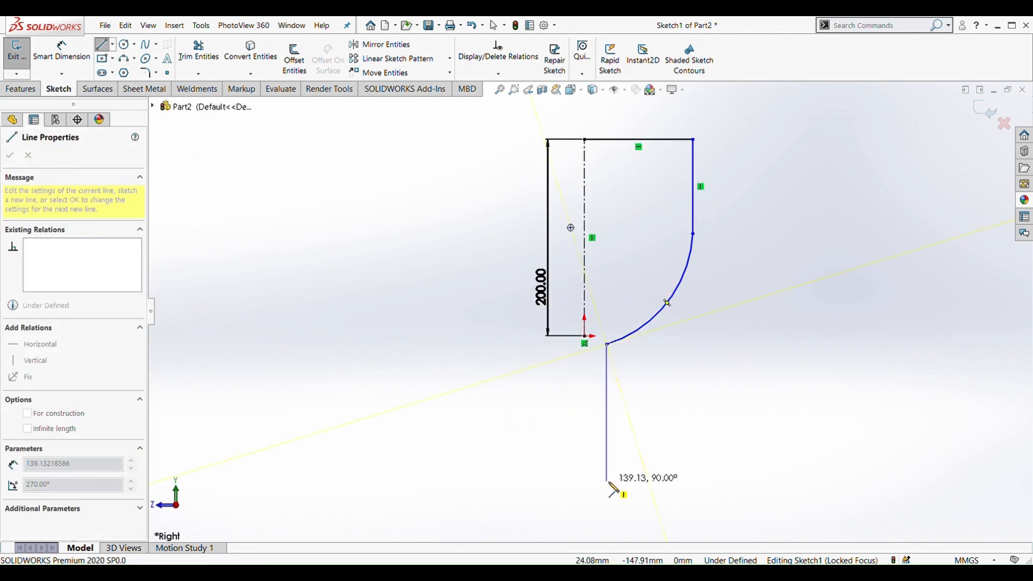
left_click(601, 510)
scroll(613, 523, "up", 2)
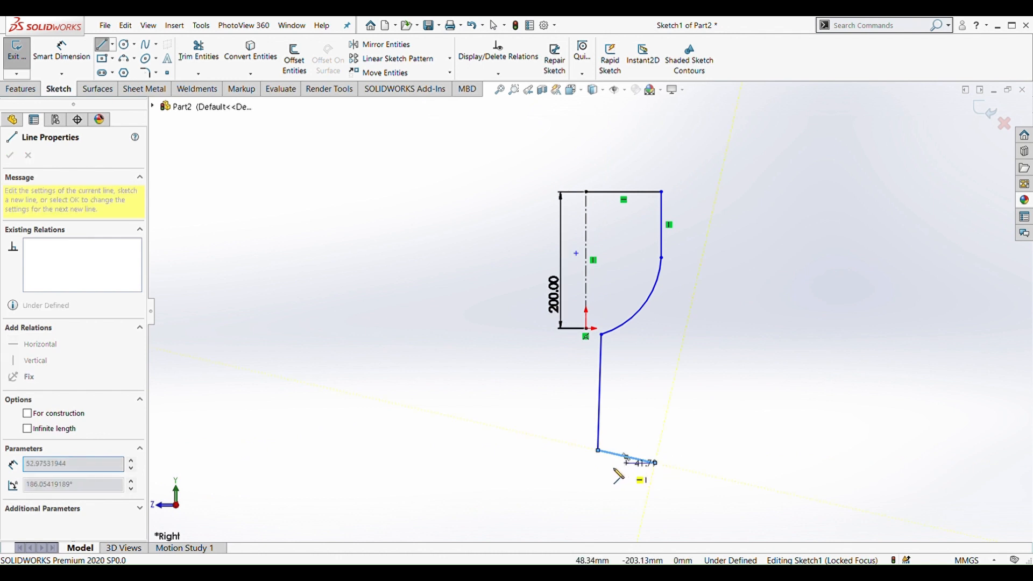
left_click(655, 463)
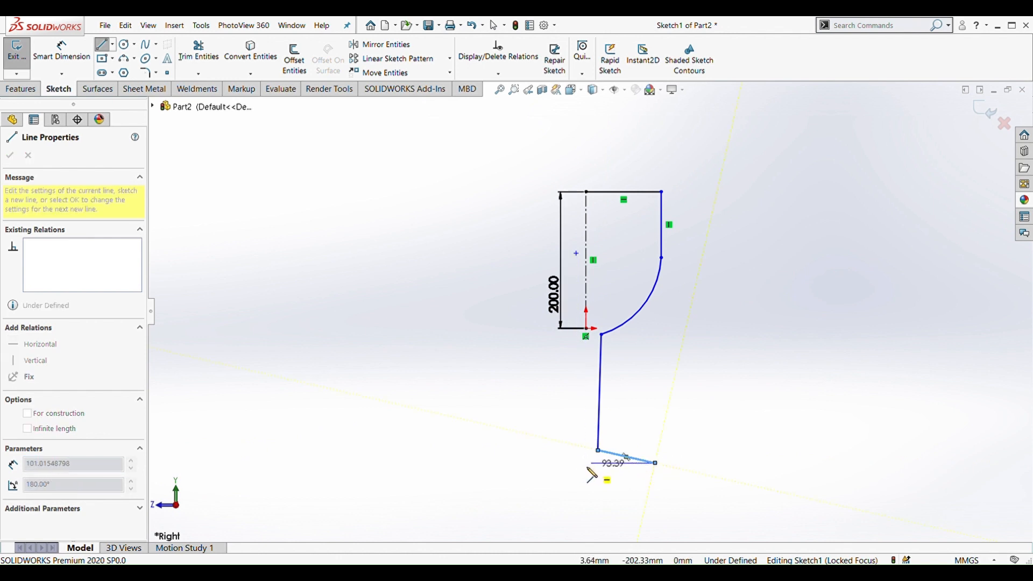
left_click(586, 462)
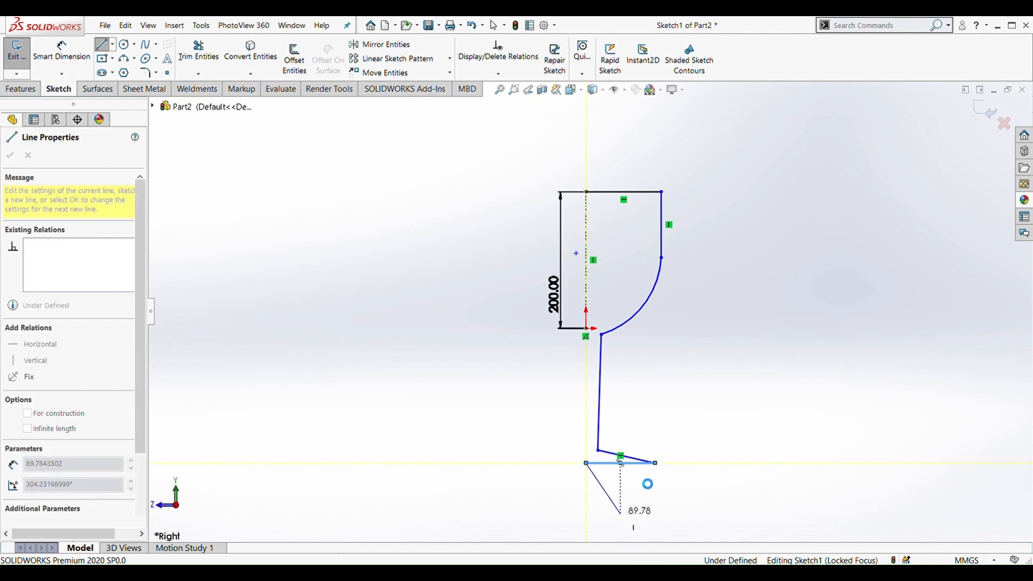
key("Escape")
- Apply a vertical relation to the stem's outer line
scroll(604, 456, "down", 4)
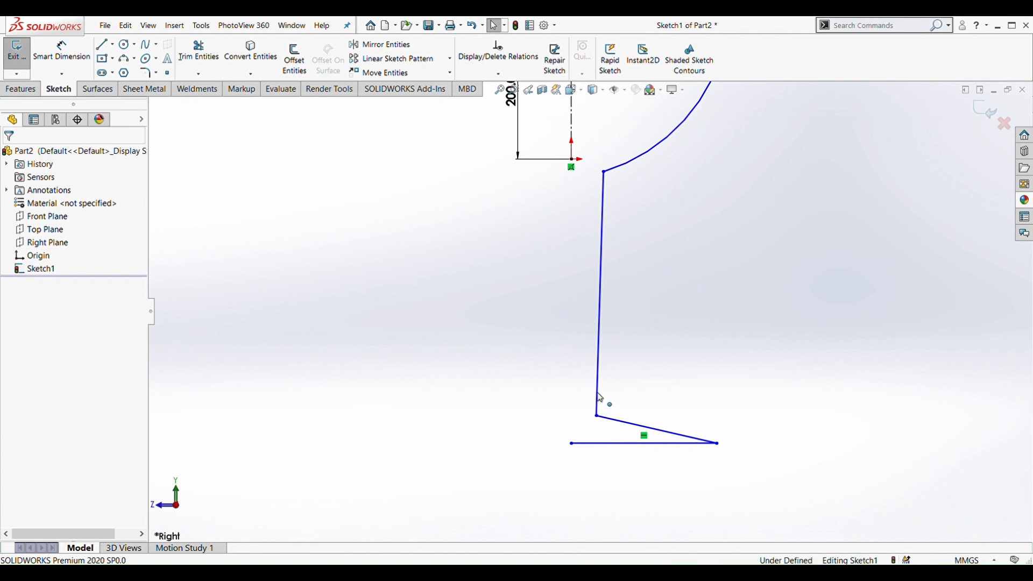
left_click(601, 408)
left_click(39, 311)
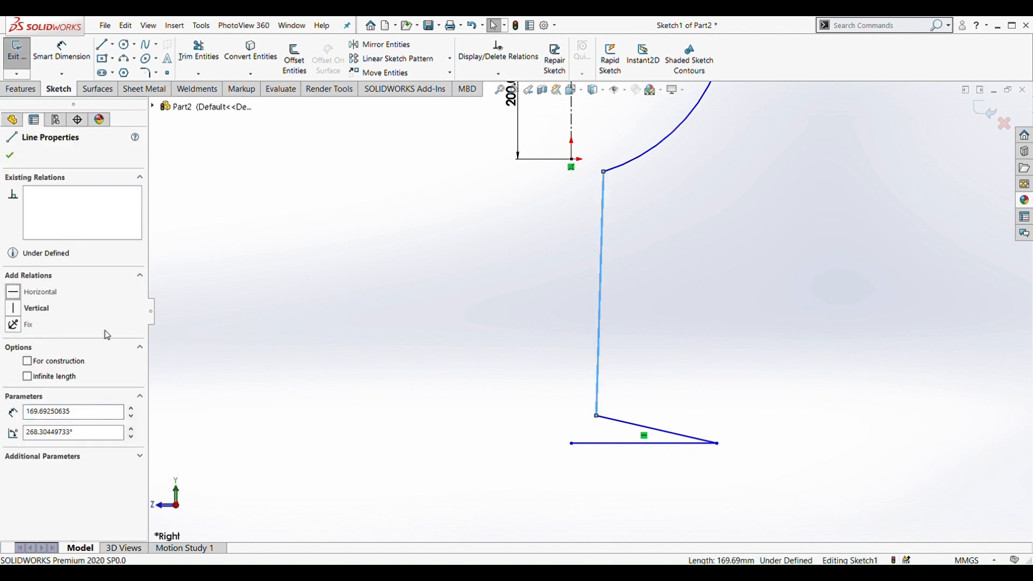
left_click(10, 156)
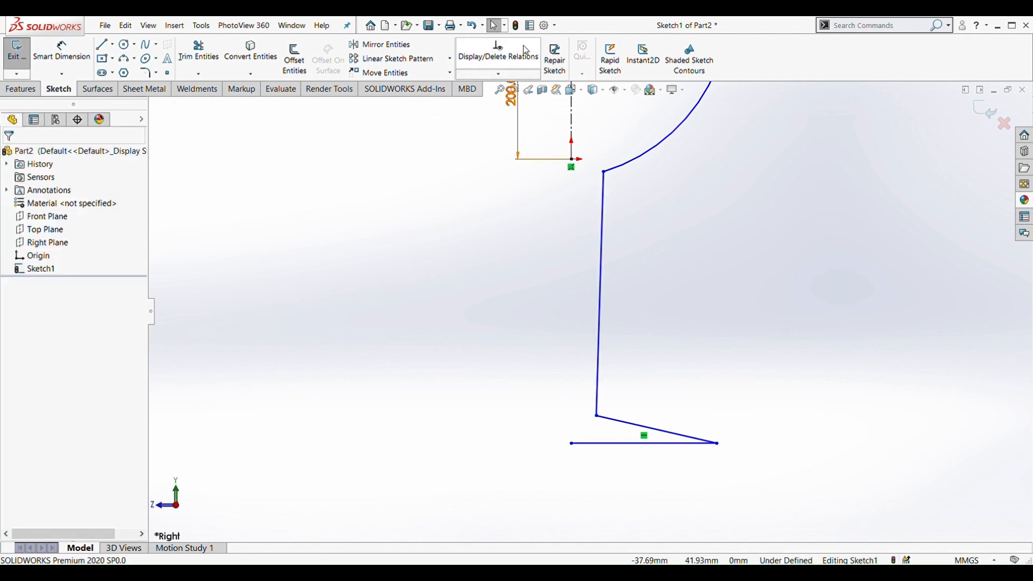
left_click(603, 408)
left_click_drag(608, 404, 598, 407)
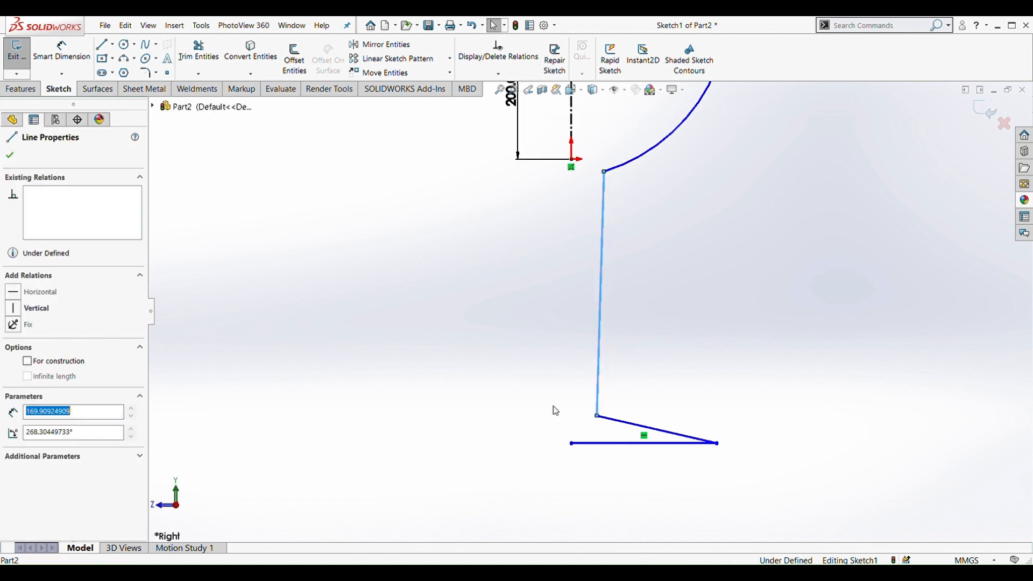
left_click(37, 315)
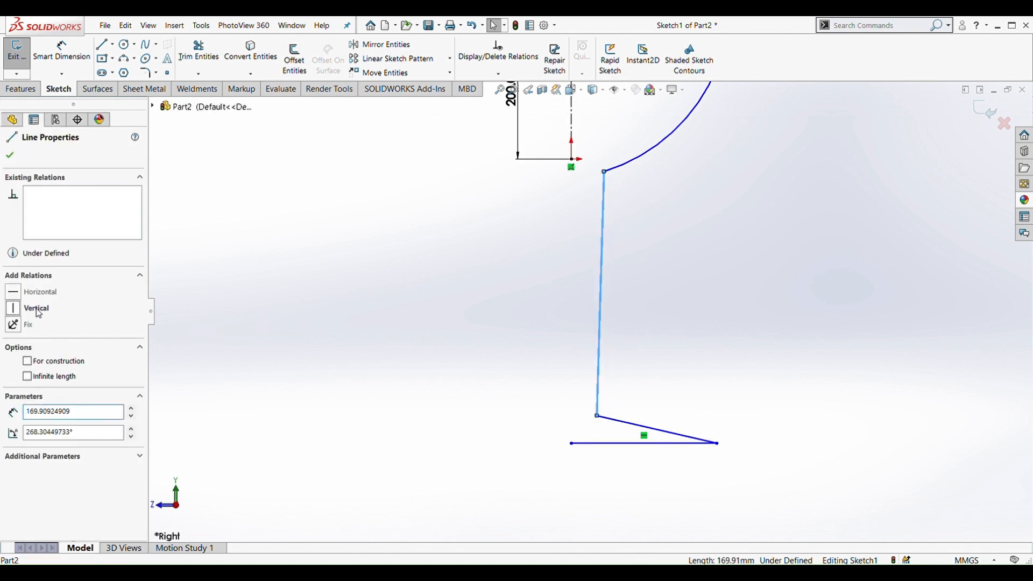
left_click(11, 156)
key("z")
key("z")
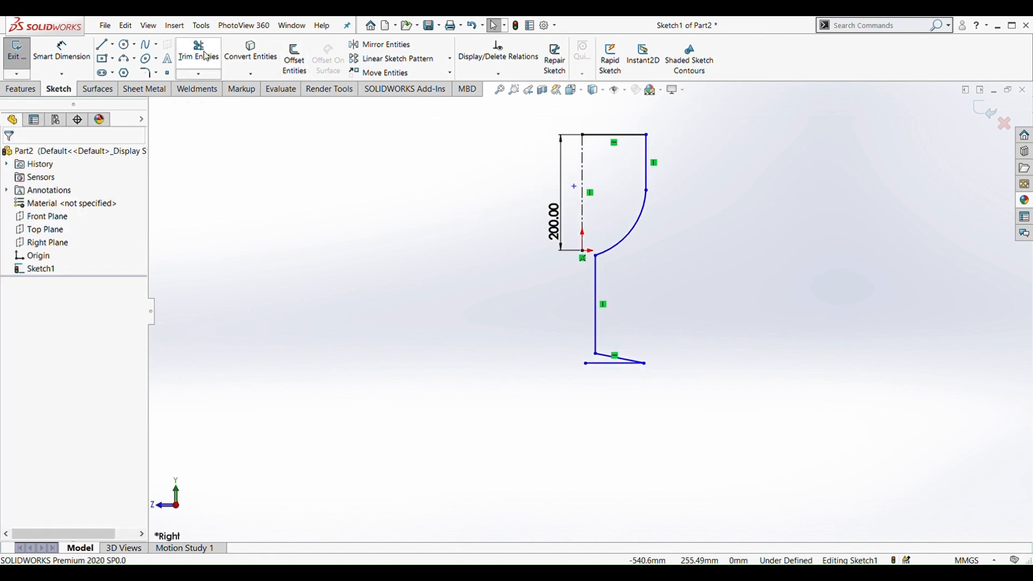
- Draw a line from the origin to the base line's inner end and move that endpoint directly below the origin, about 194 mm down
key("l")
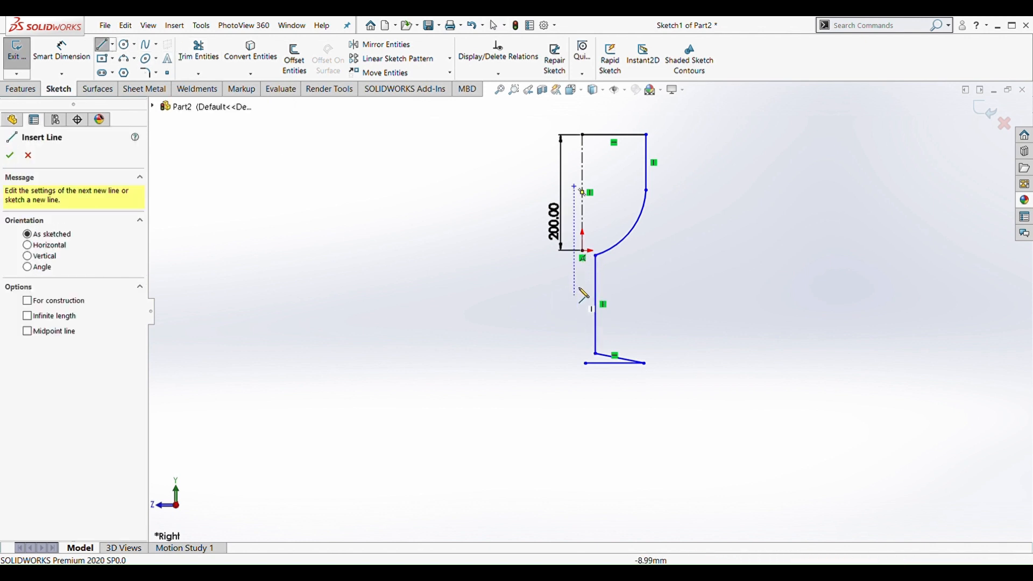
left_click(596, 263)
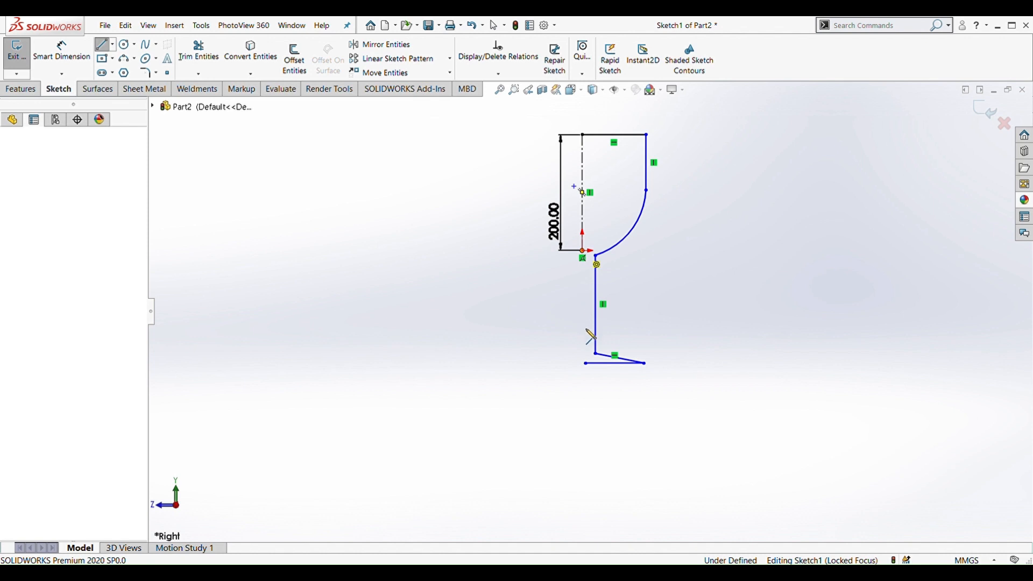
left_click(585, 363)
key("Escape")
scroll(594, 344, "down", 2)
left_click(581, 372)
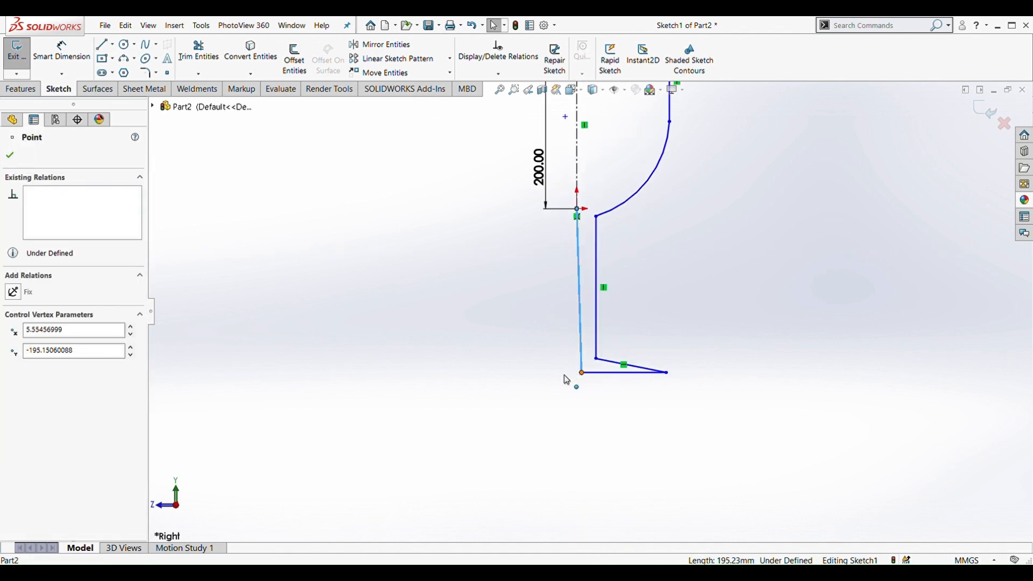
left_click_drag(564, 375, 576, 372)
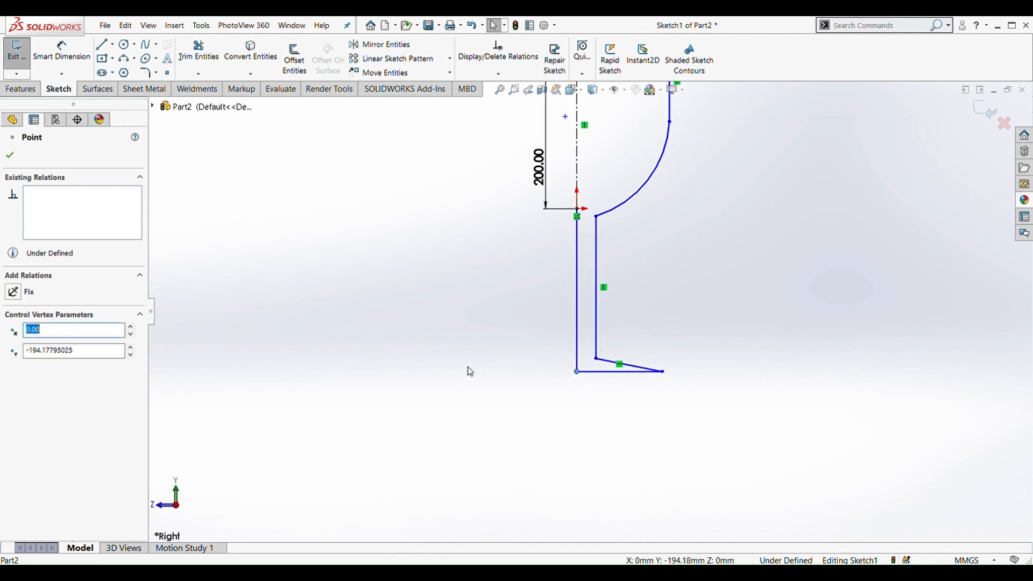
left_click(613, 438)
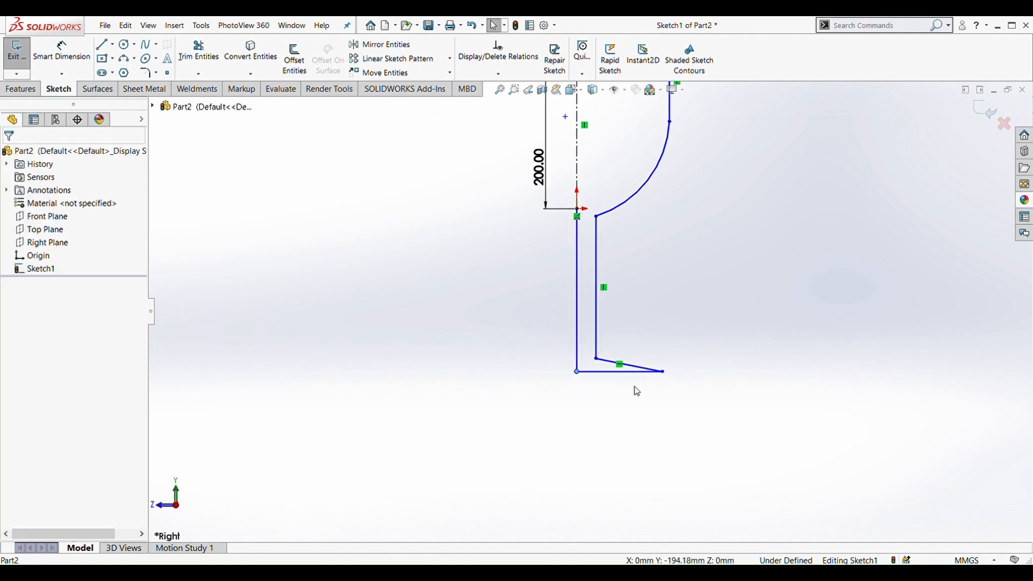
- Apply a vertical relation to the stem's inner line running down from the origin
left_click(578, 327)
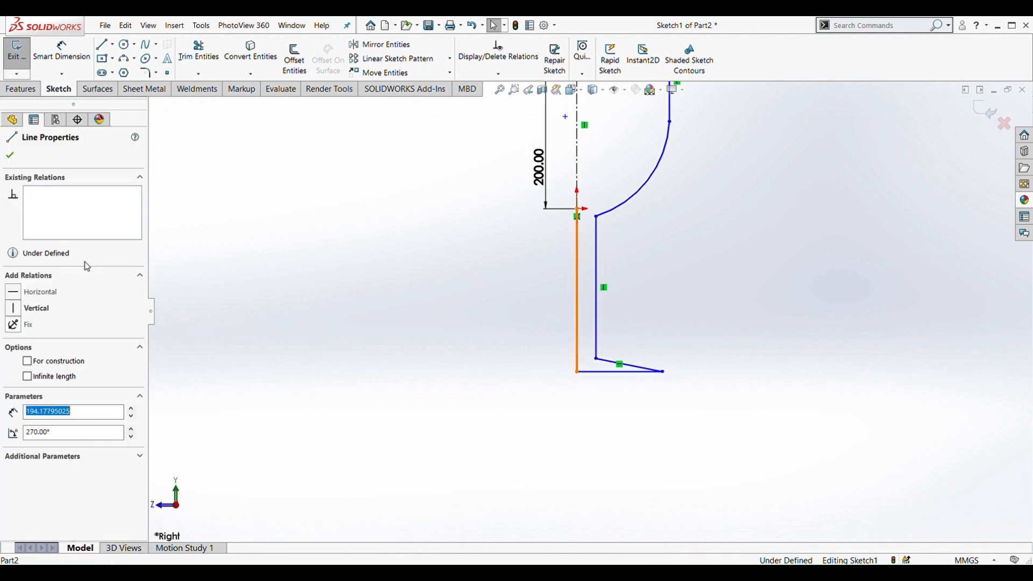
left_click(38, 310)
left_click(314, 309)
scroll(391, 323, "up", 3)
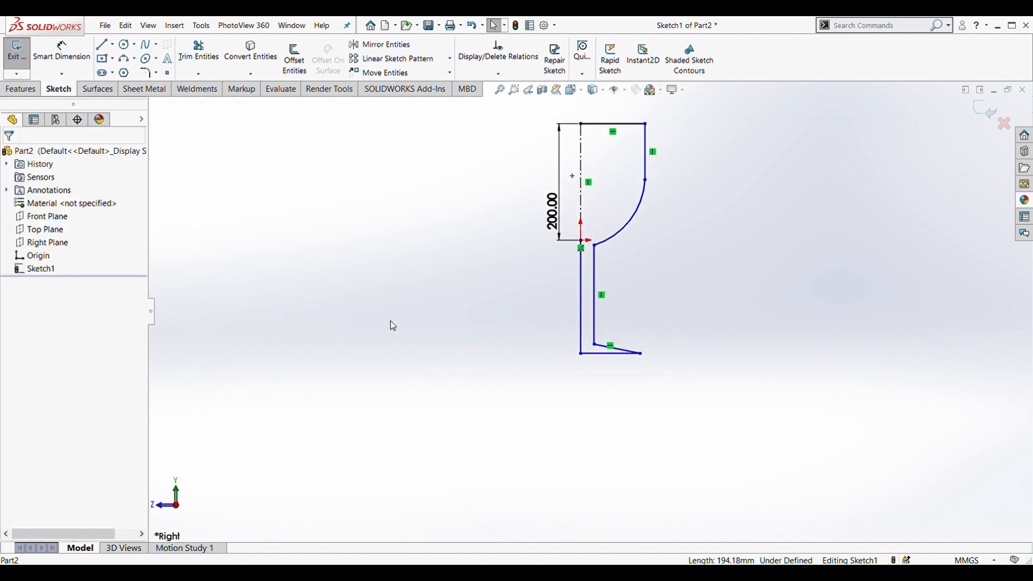
- Offset only the bowl's vertical wall line and arc 10 mm inward, with chain selection off
scroll(673, 184, "down", 2)
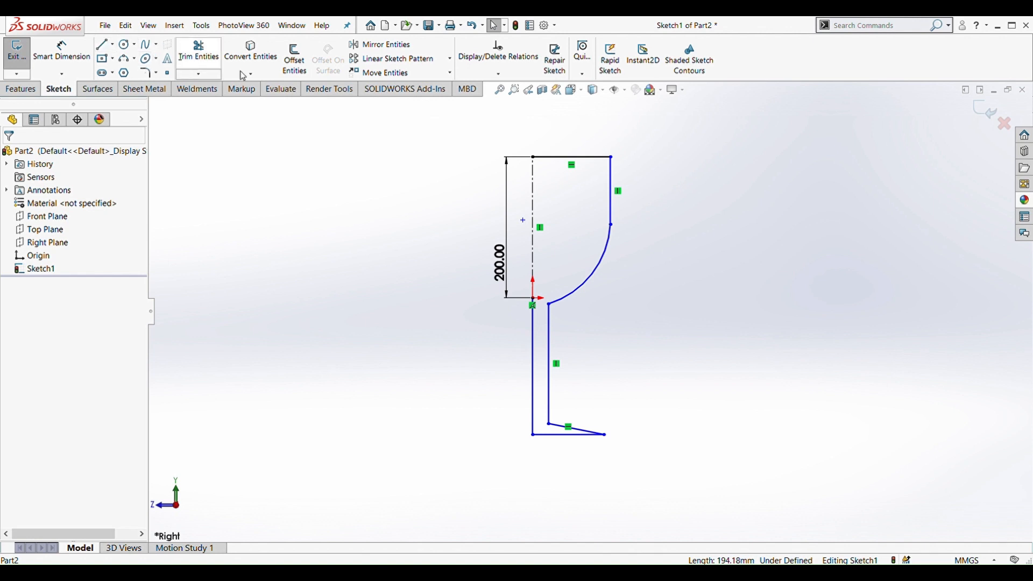
left_click(294, 58)
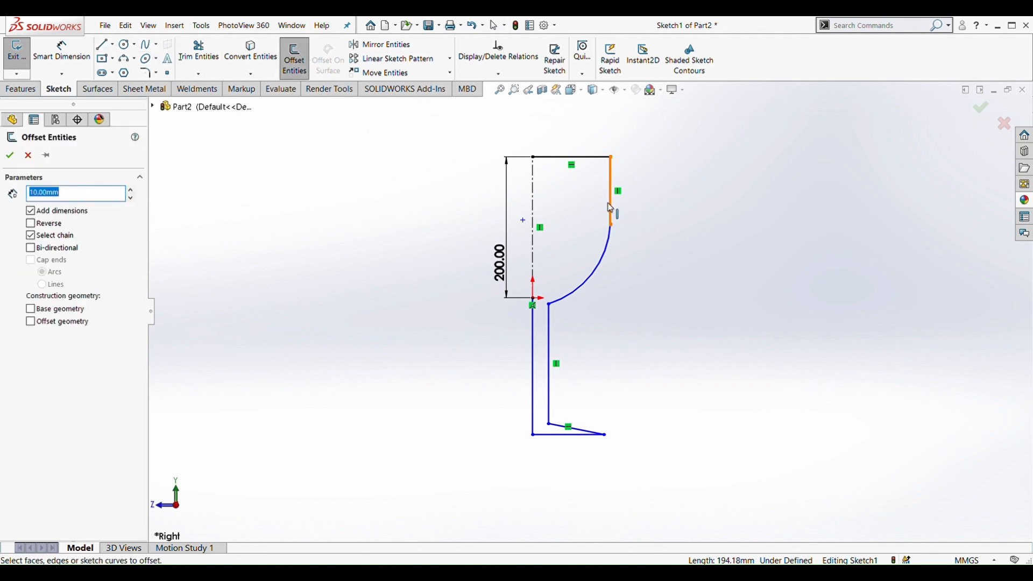
left_click(612, 209)
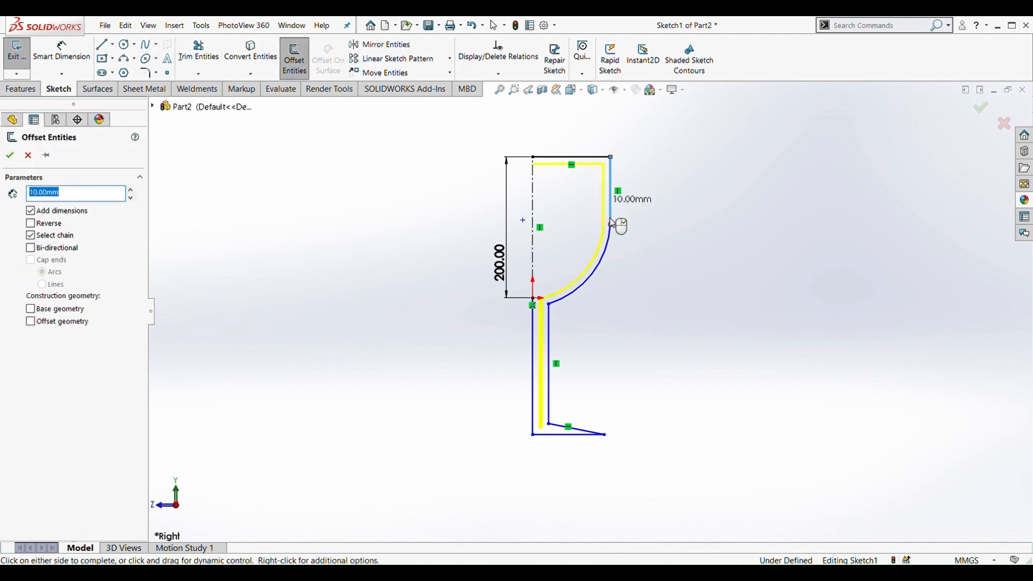
left_click(30, 236)
left_click(603, 269)
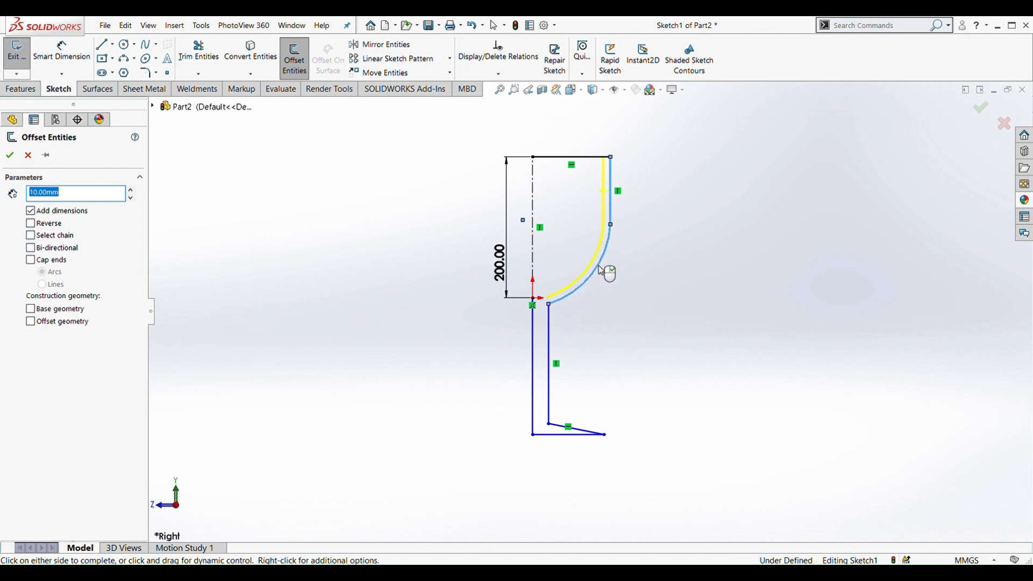
left_click(11, 156)
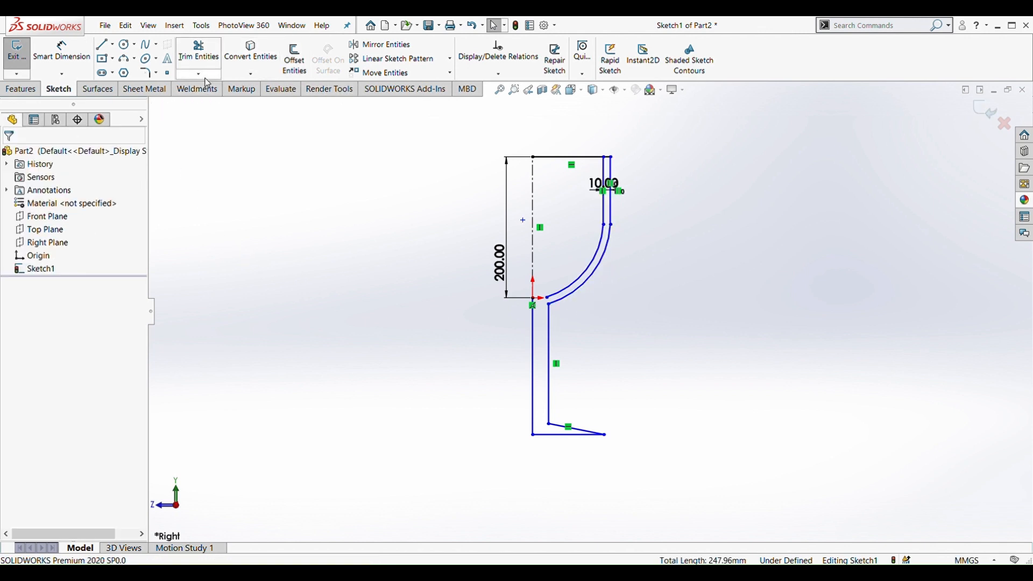
- Extend the inner offset arc's lower end to the stem's inner line just below the origin
left_click(199, 52)
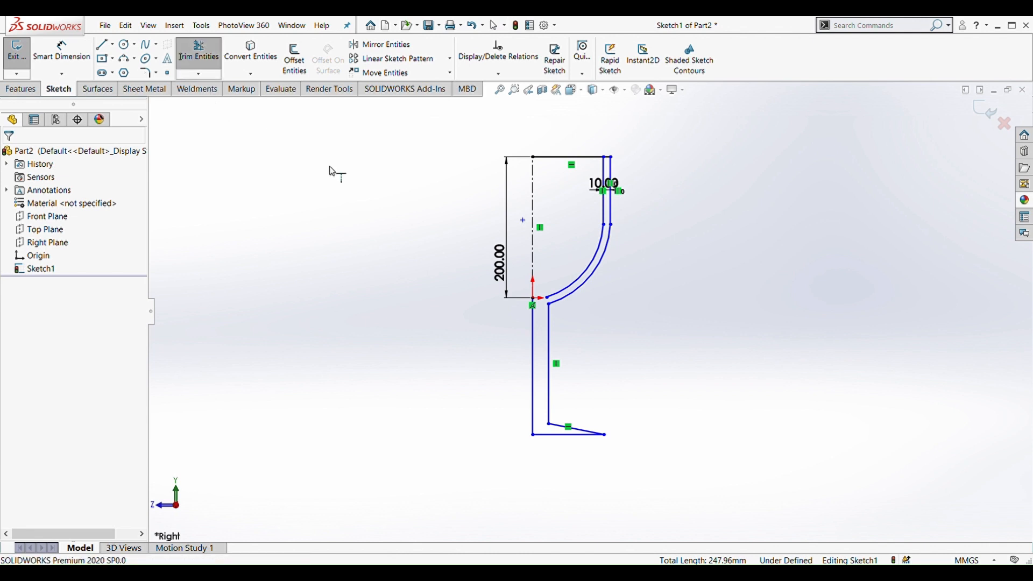
scroll(554, 307, "down", 2)
scroll(546, 296, "down", 3)
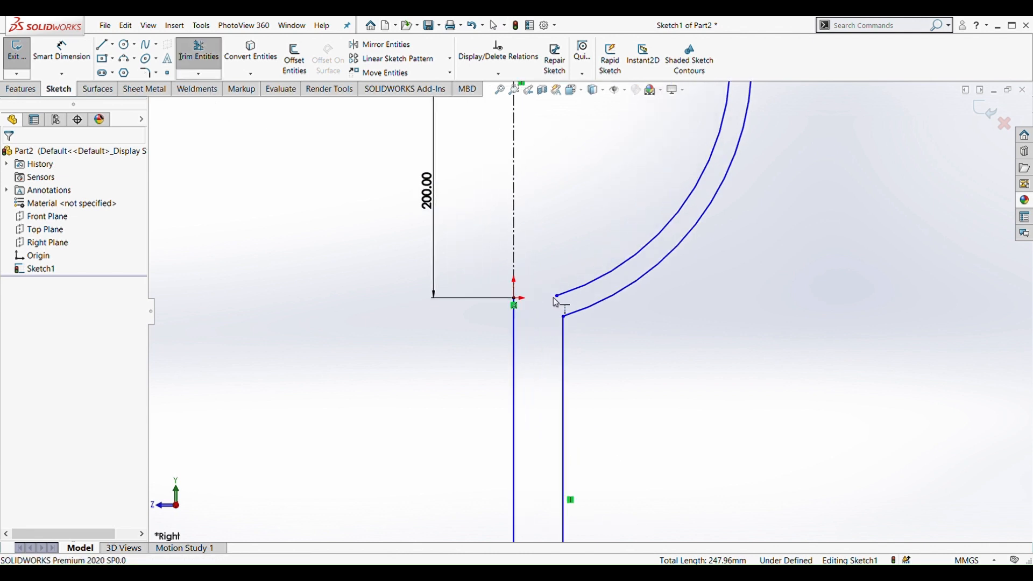
left_click(555, 299)
scroll(616, 231, "up", 3)
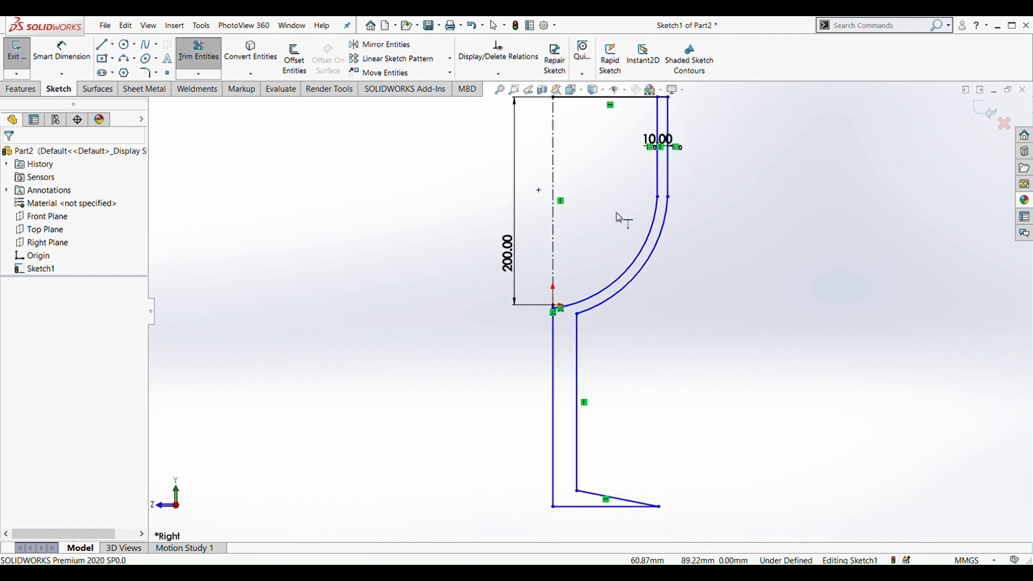
- Convert the horizontal line across the bowl's top into a construction line
scroll(619, 217, "down", 3)
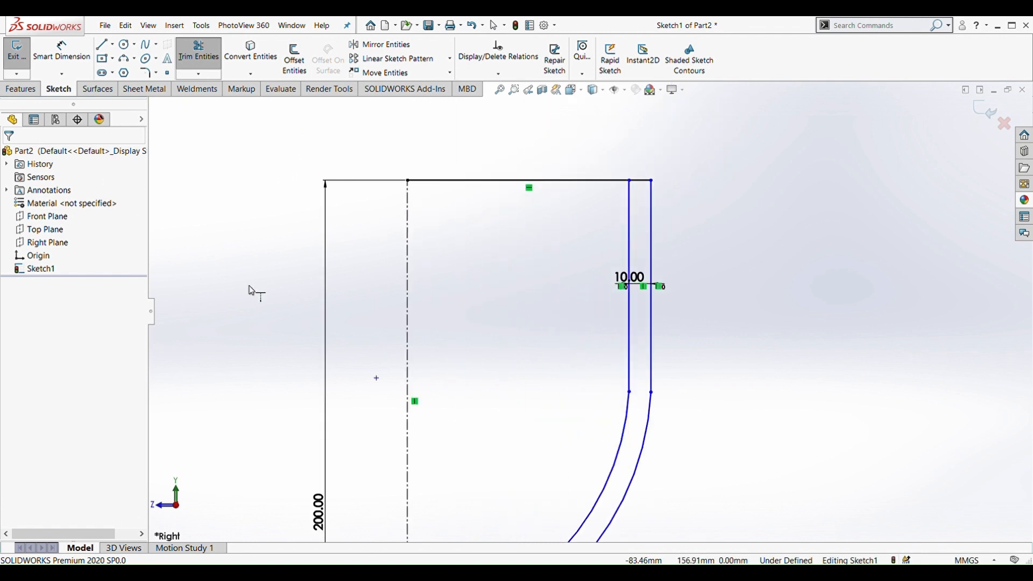
key("Escape")
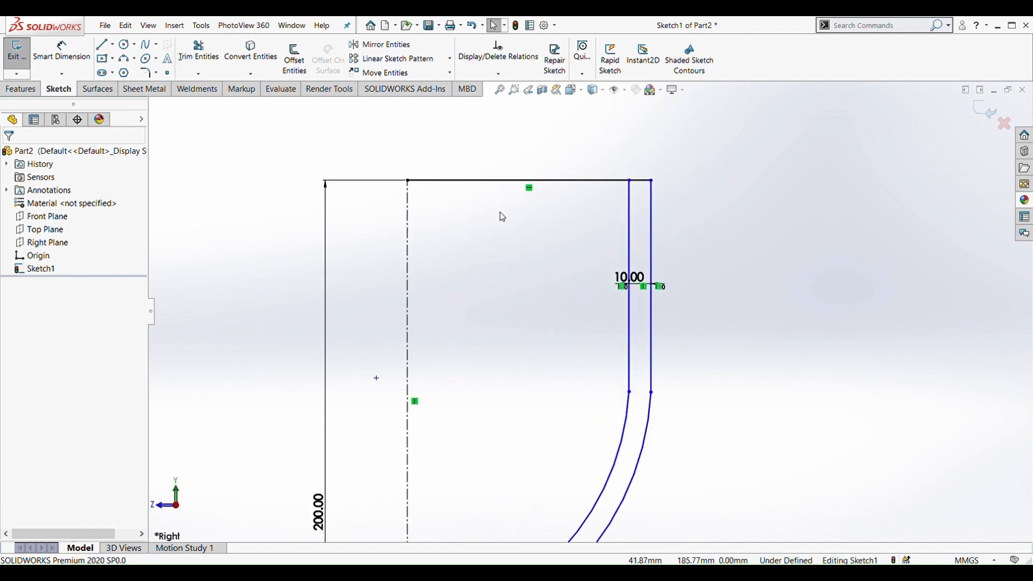
left_click(492, 185)
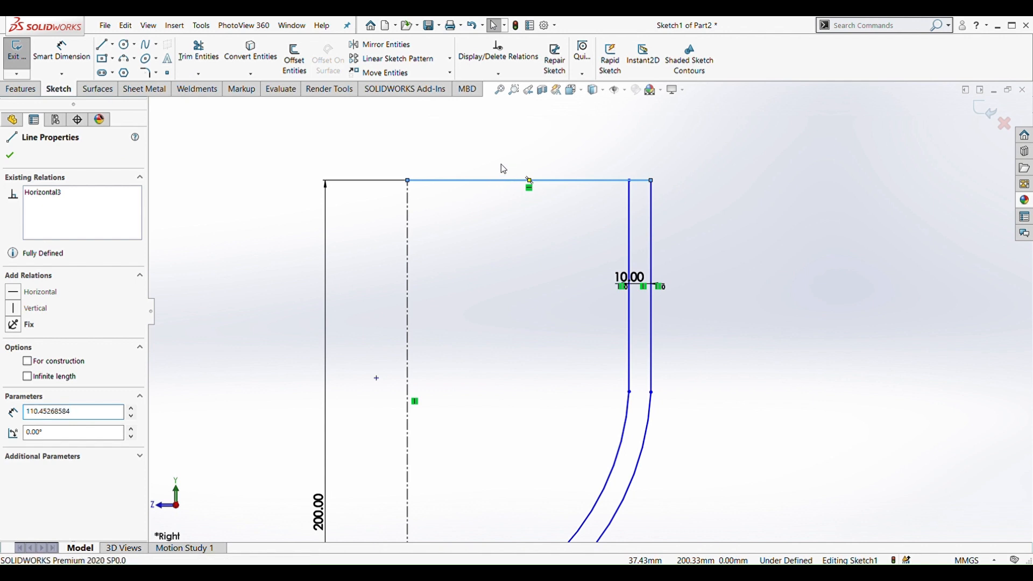
left_click(10, 159)
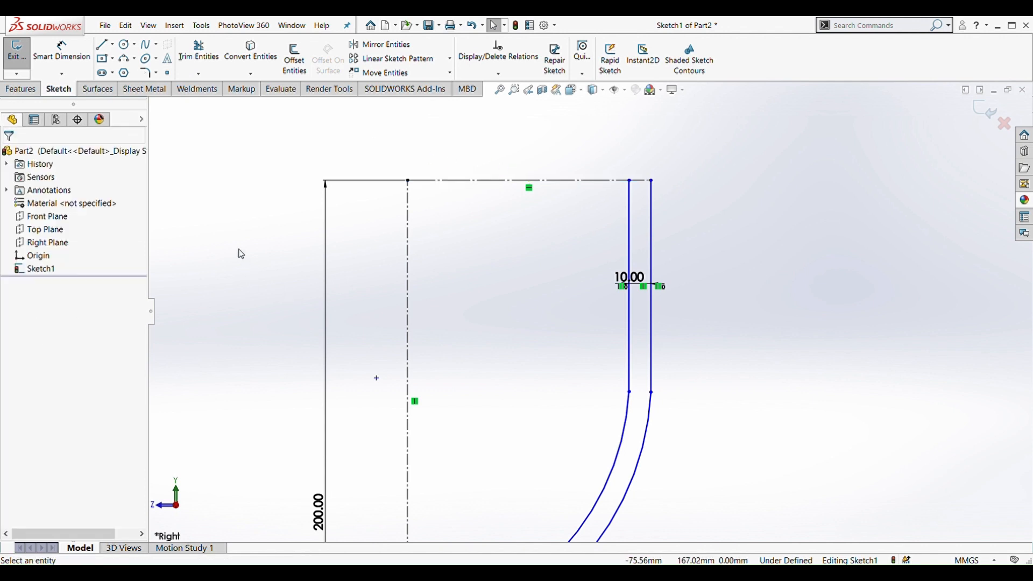
- Close the bowl's rim with a 10 mm horizontal line between the top endpoints of the outer and inner walls
key("l")
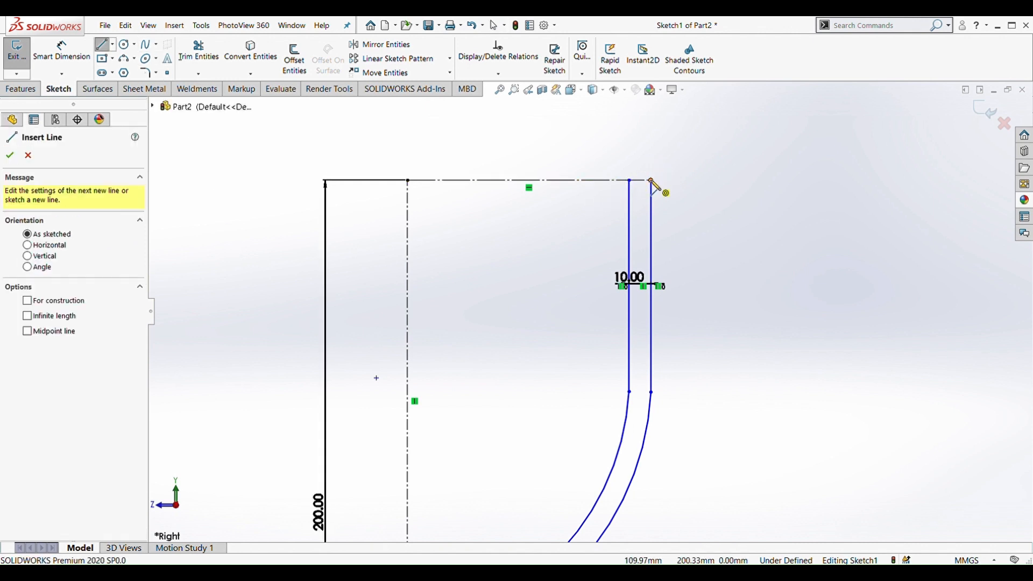
left_click_drag(651, 181, 630, 180)
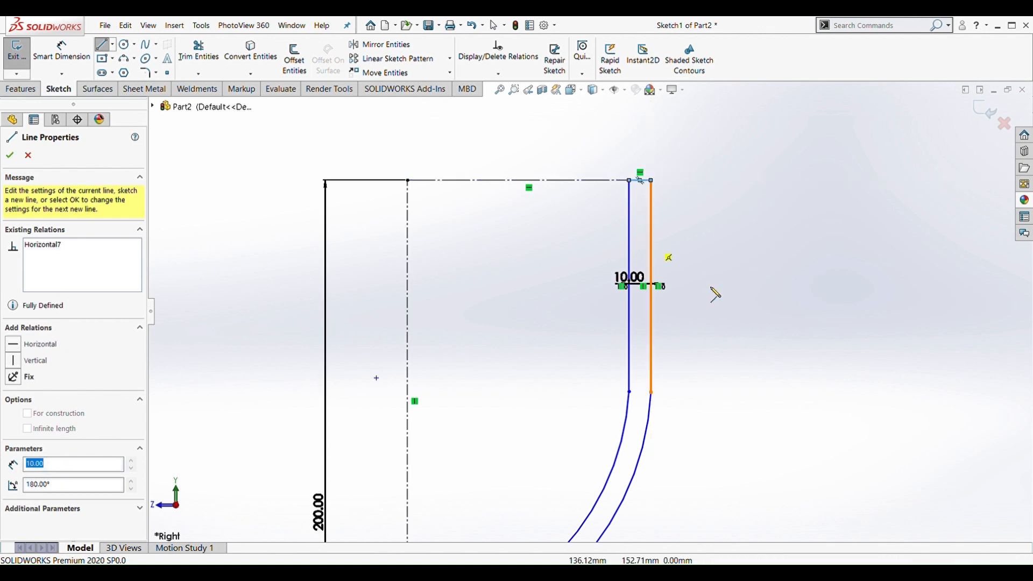
key("Escape")
key("Escape")
- Dimension the distance between the stem's two vertical lines and set it to 8 mm
scroll(680, 309, "up", 5)
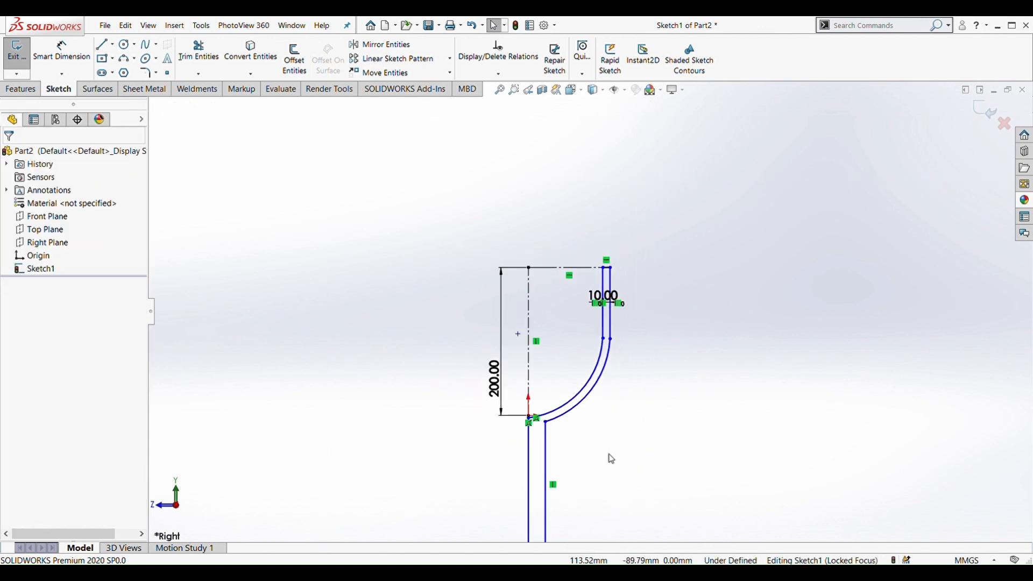
scroll(608, 454, "up", 1)
scroll(560, 505, "down", 2)
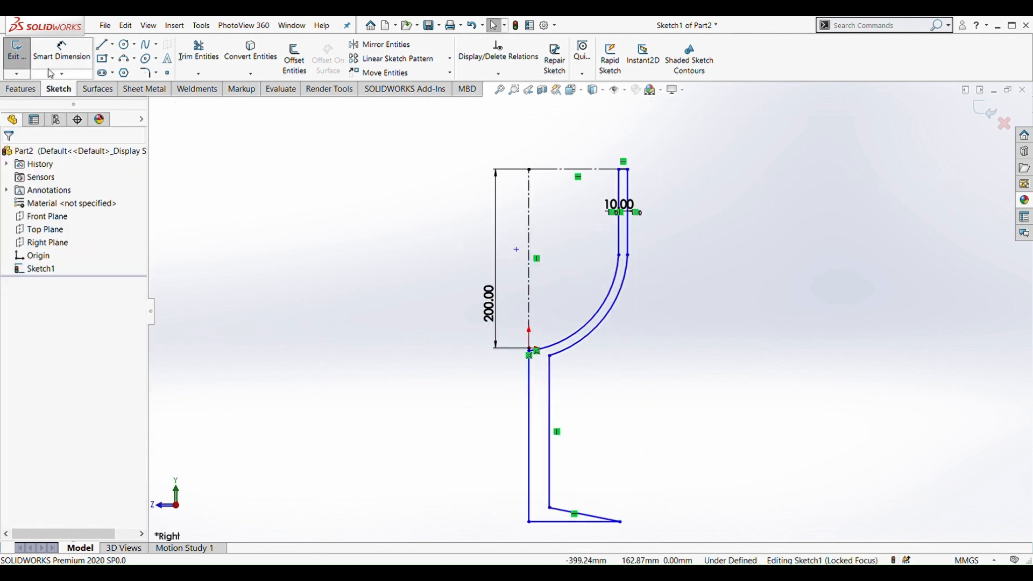
left_click(60, 61)
scroll(546, 452, "down", 3)
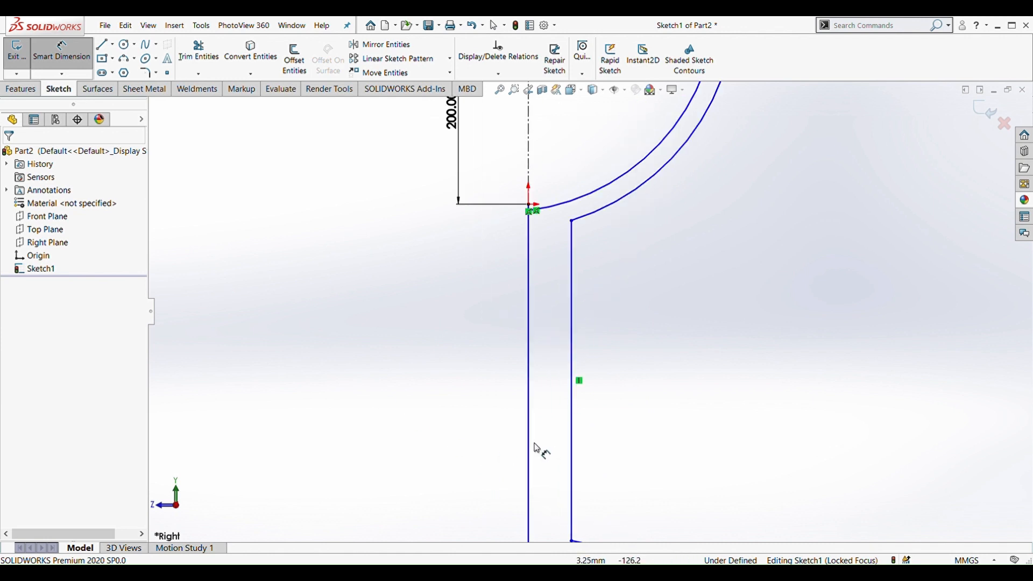
left_click(530, 455)
left_click(572, 453)
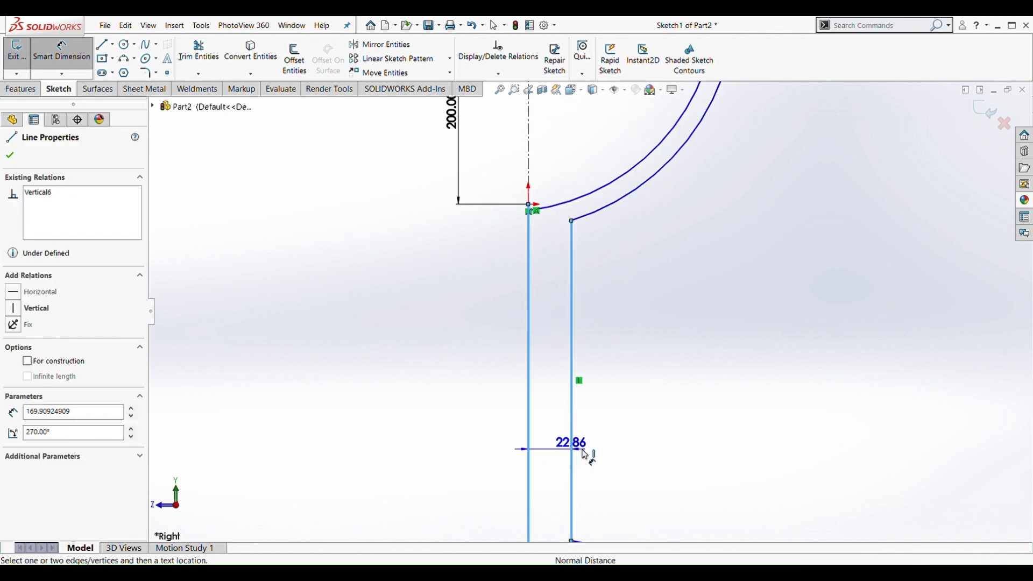
left_click(610, 455)
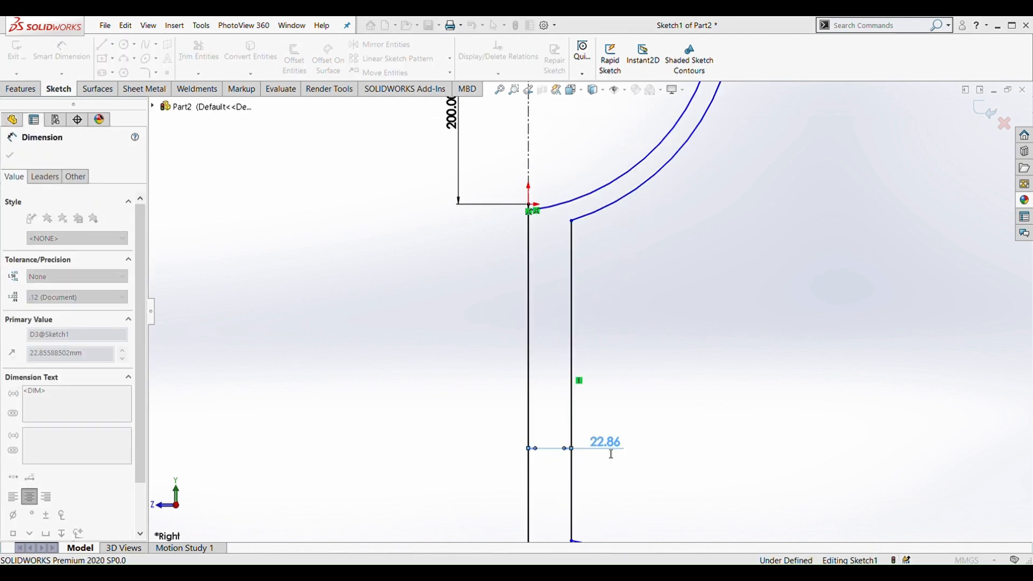
type("8")
key("Return")
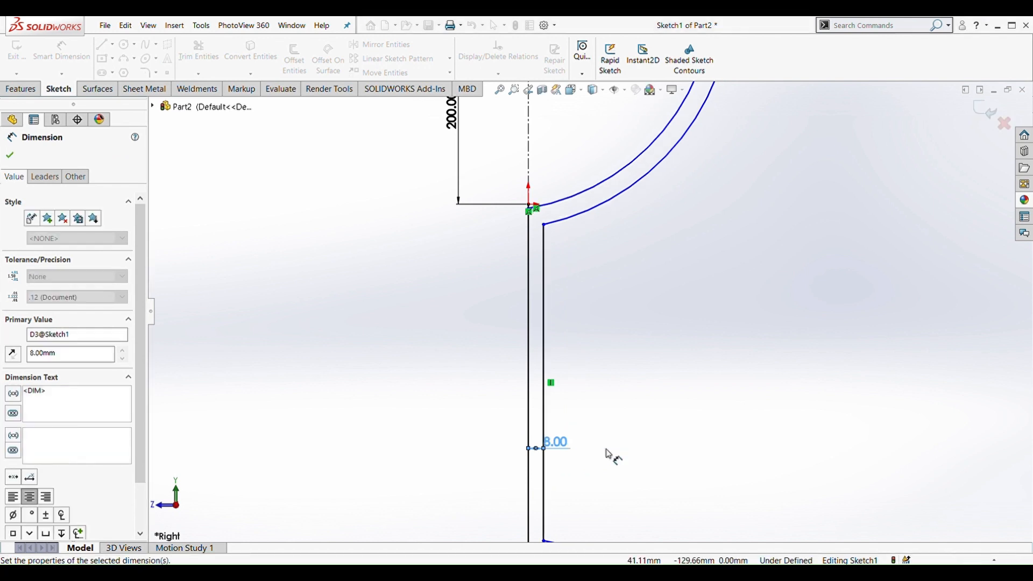
- Dimension the glass's horizontal base line and set its length to 90 mm
key("f")
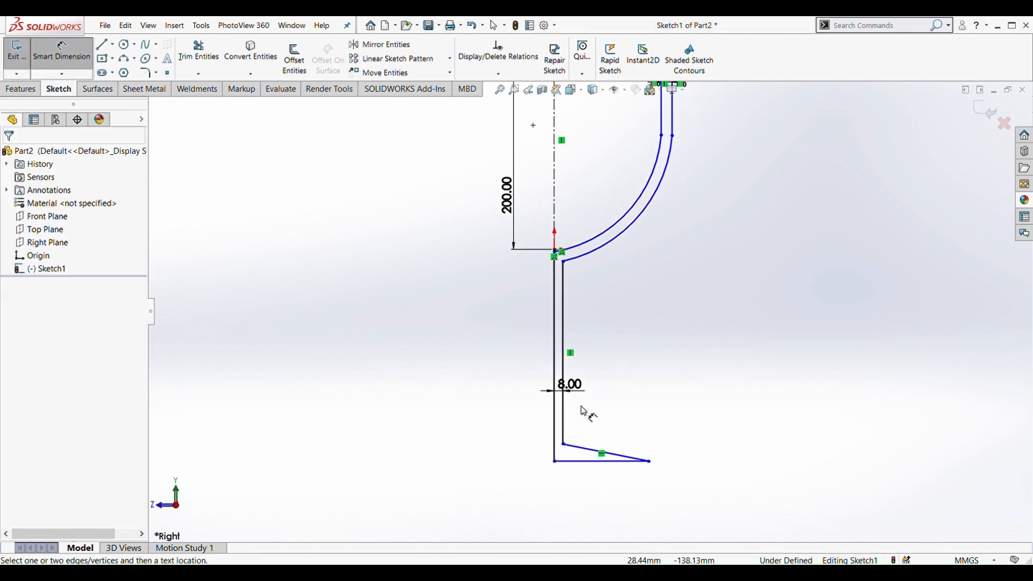
left_click(578, 466)
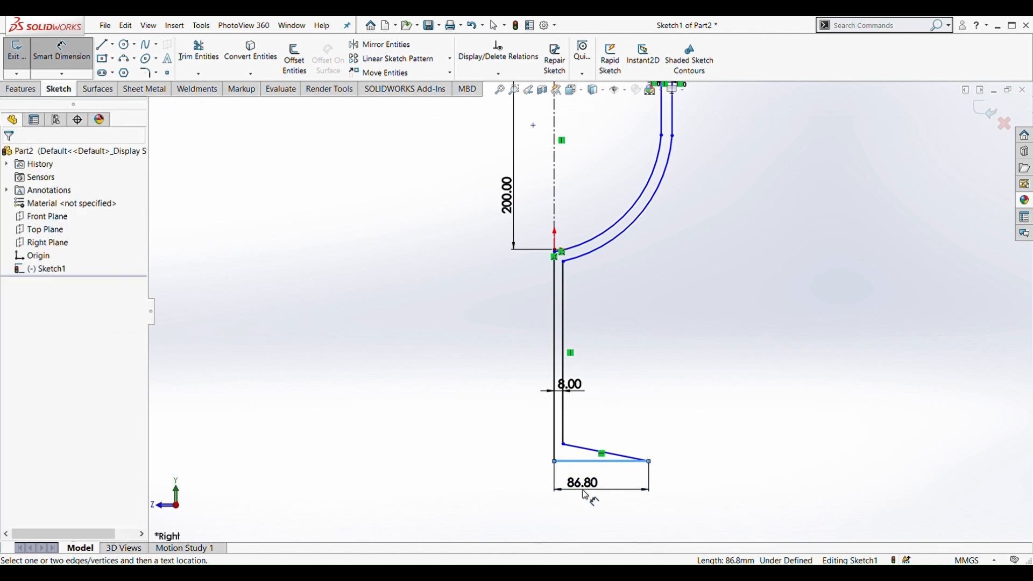
left_click(586, 495)
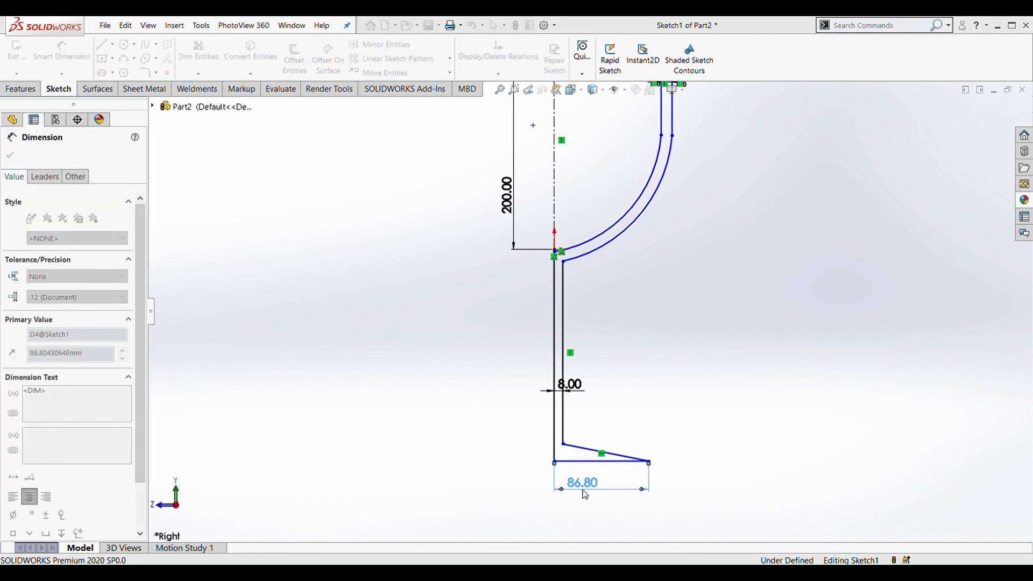
type("90")
key("Return")
left_click(458, 465)
- Dimension the glass's overall height from the centerline's top point to the base line, keeping the sketched value
scroll(515, 410, "up", 1)
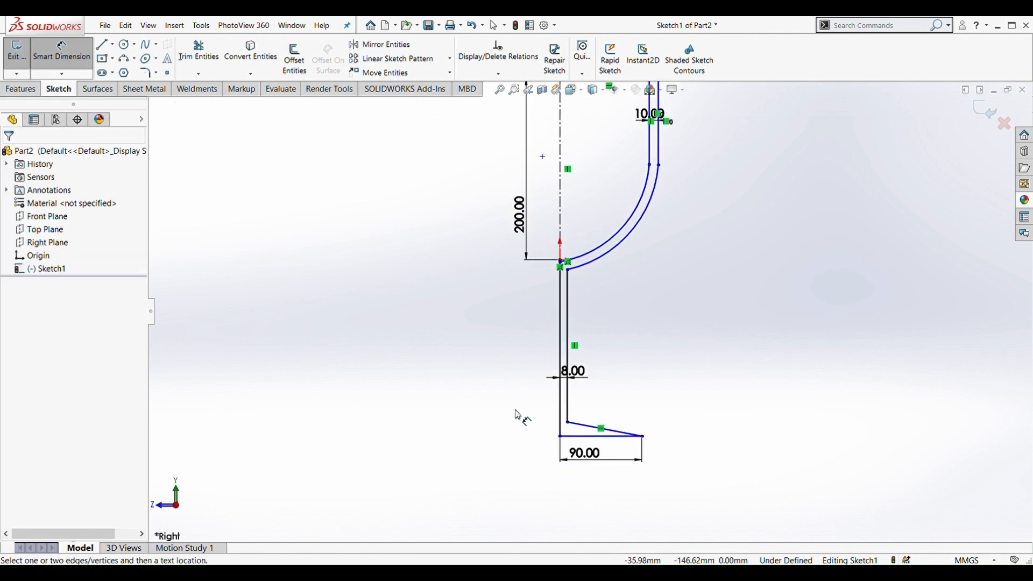
key("f")
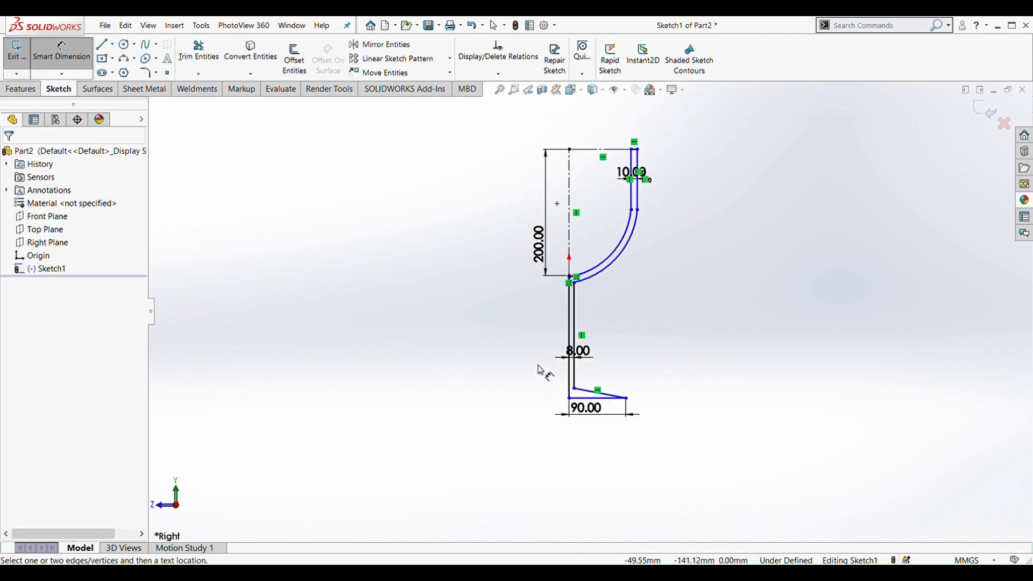
left_click(571, 150)
scroll(592, 401, "down", 2)
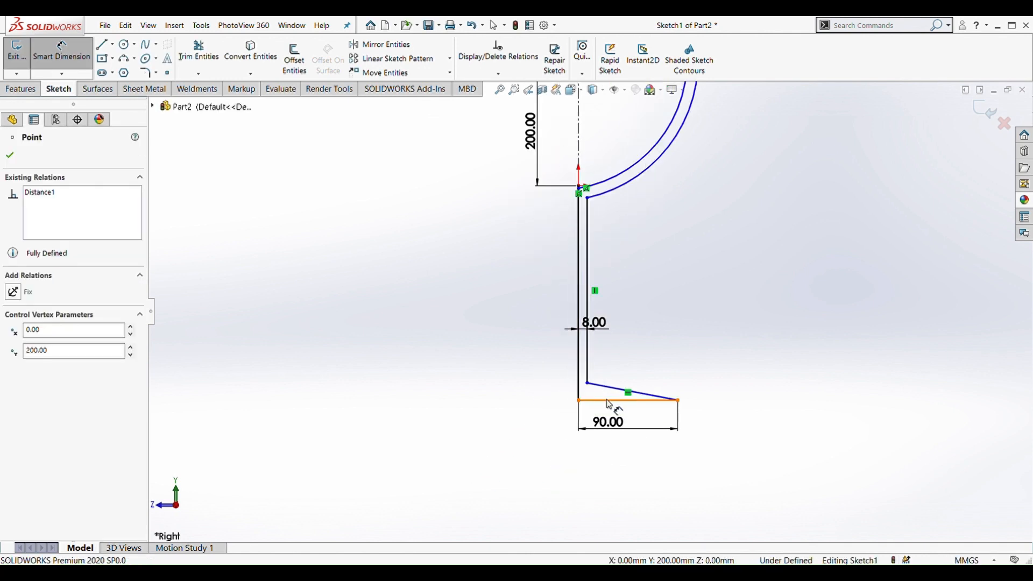
left_click(628, 401)
left_click(472, 255)
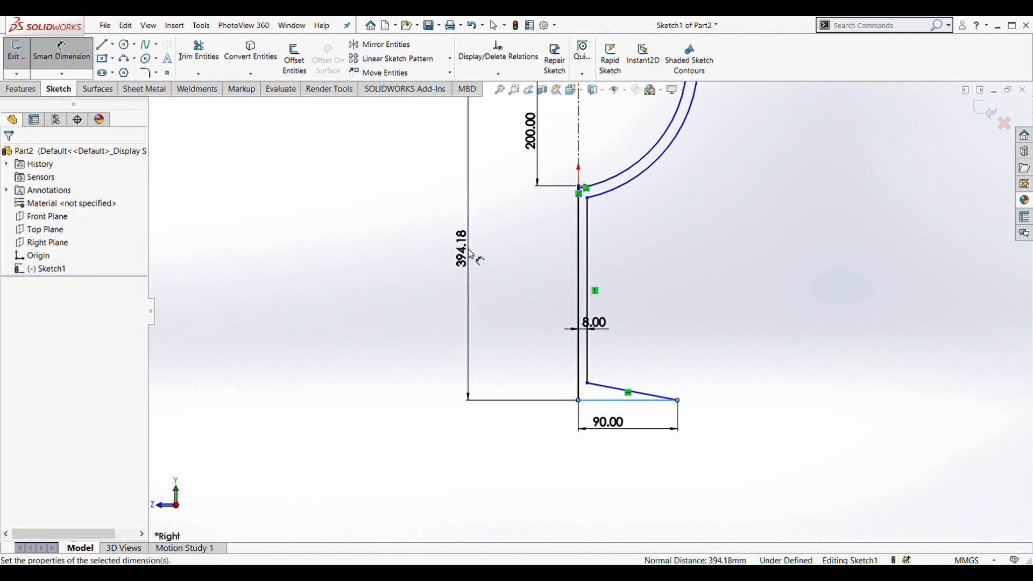
left_click(360, 238)
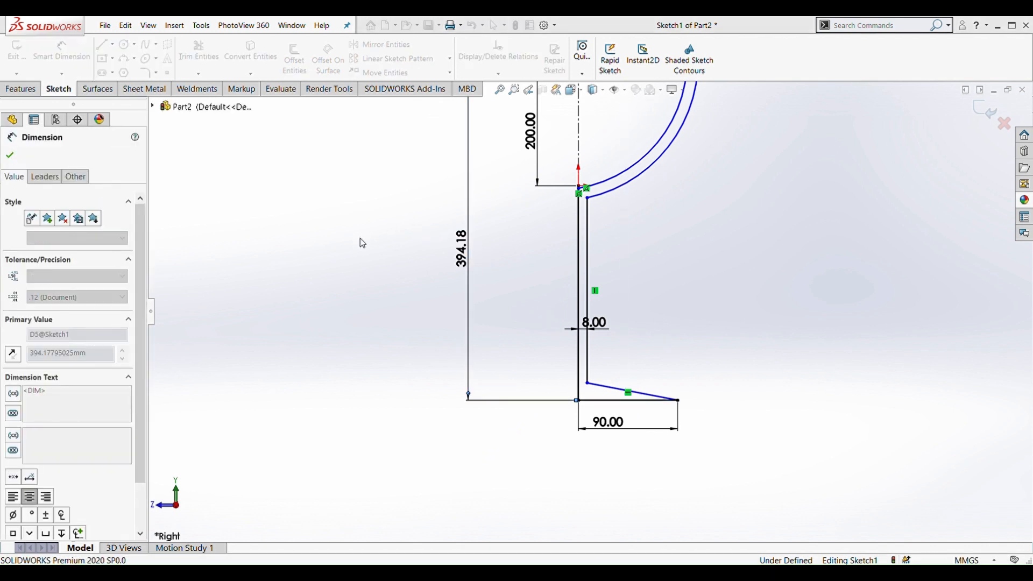
- Dimension the length of the bowl's outer vertical wall line, keeping the sketched value
scroll(597, 211, "up", 2)
scroll(595, 207, "up", 2)
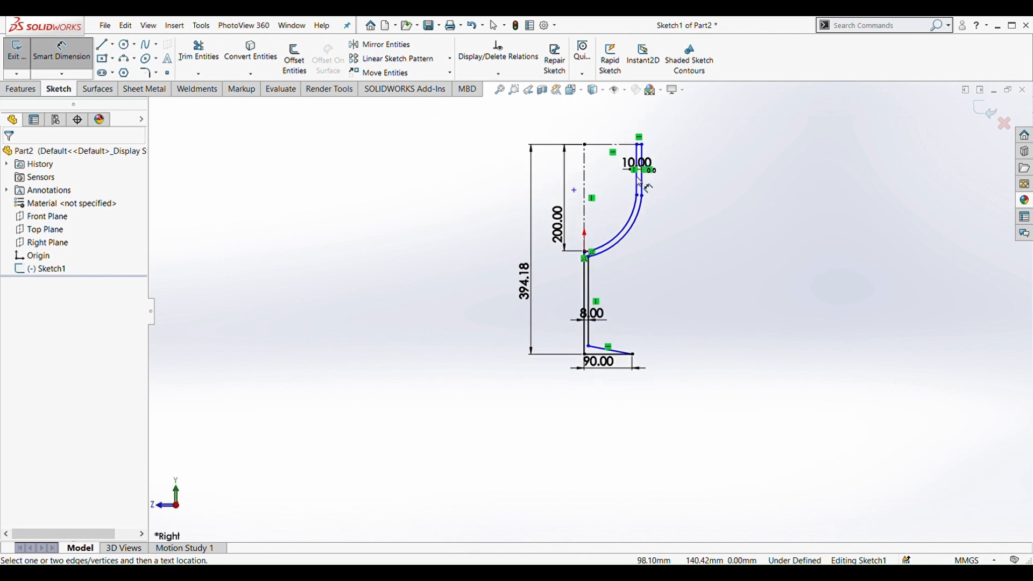
scroll(643, 184, "down", 3)
left_click(639, 212)
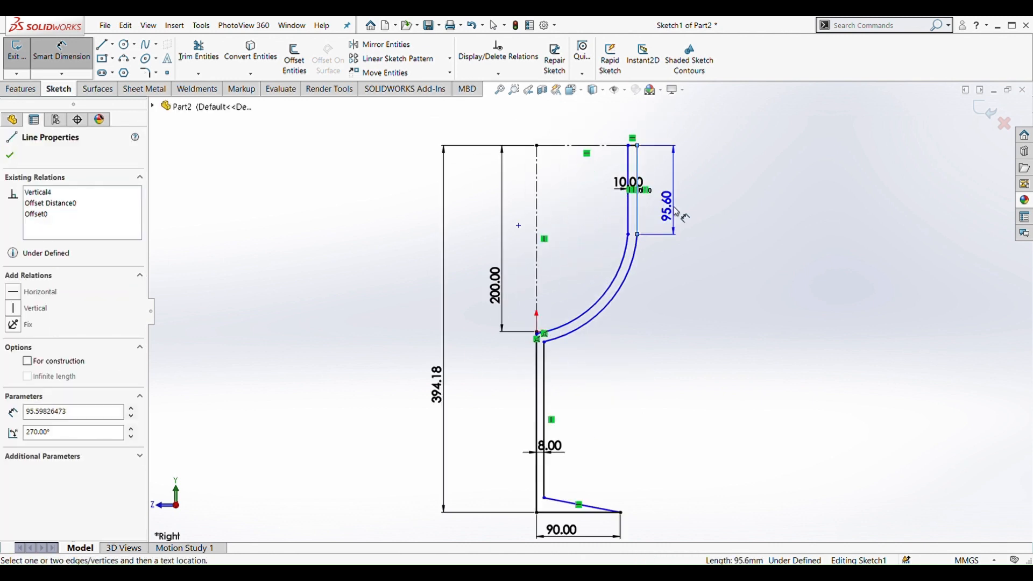
left_click(677, 211)
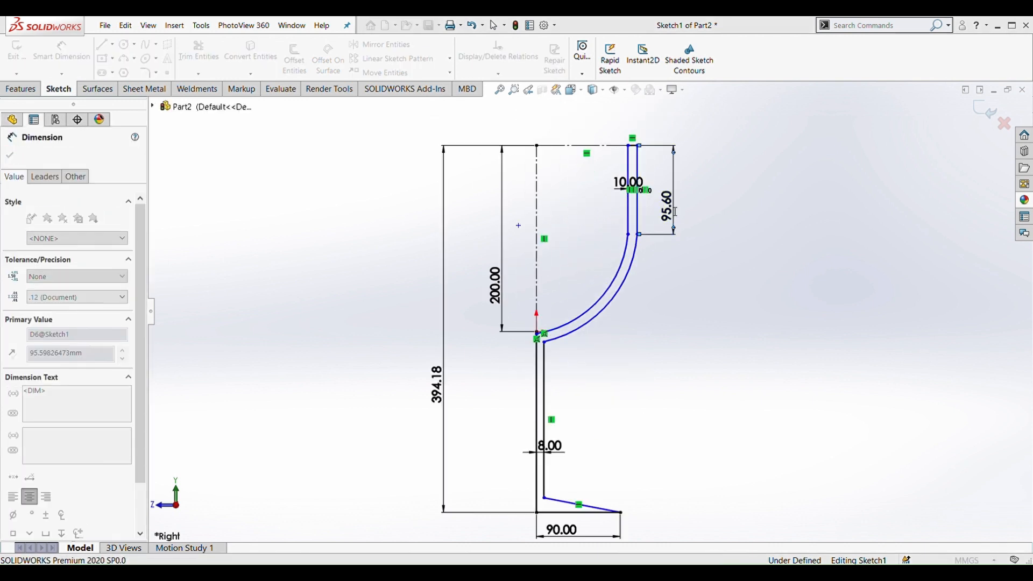
left_click(627, 188)
left_click(733, 273)
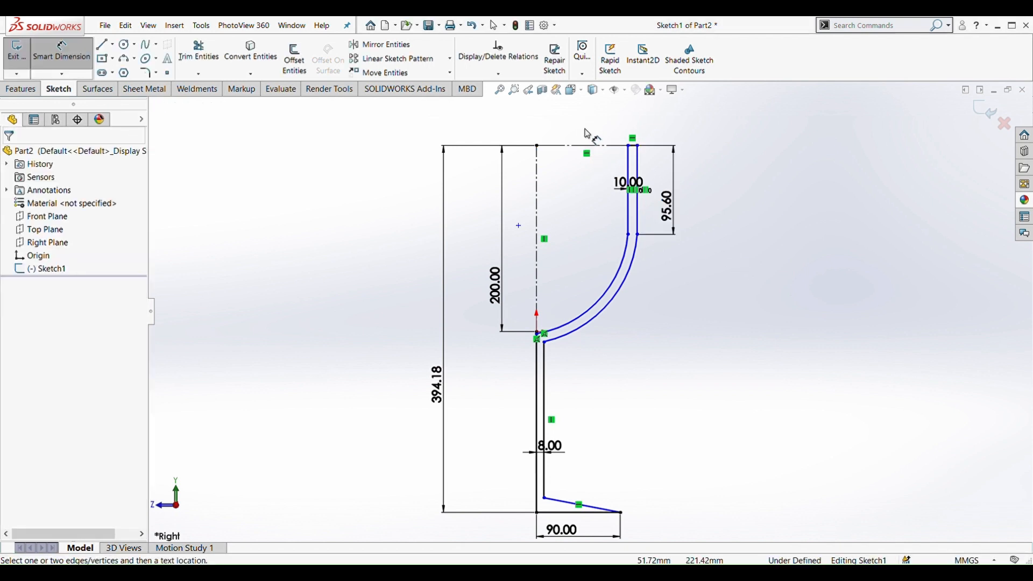
- Dimension the length of the construction line across the bowl's top, keeping the sketched value
left_click(590, 145)
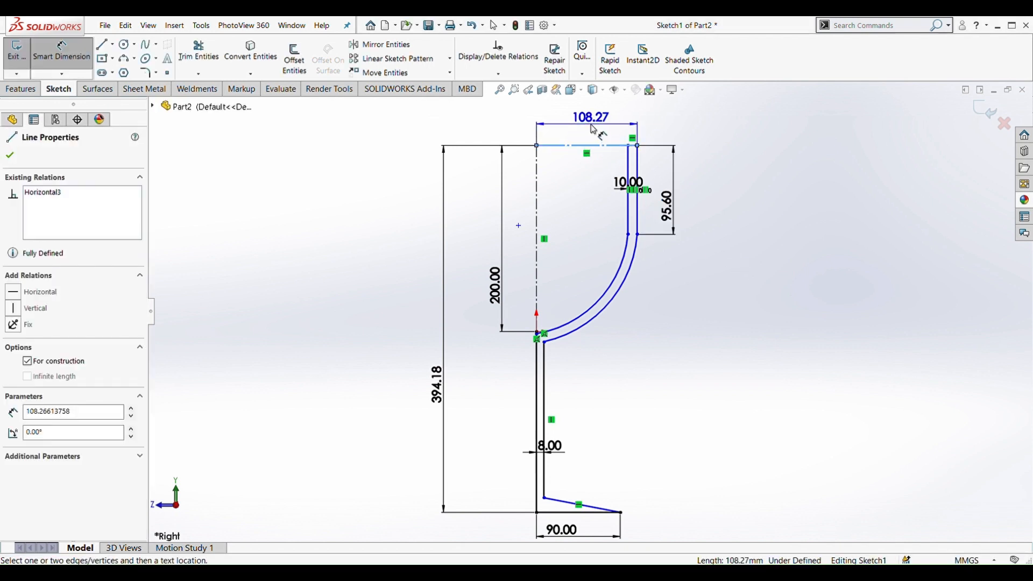
left_click(594, 130)
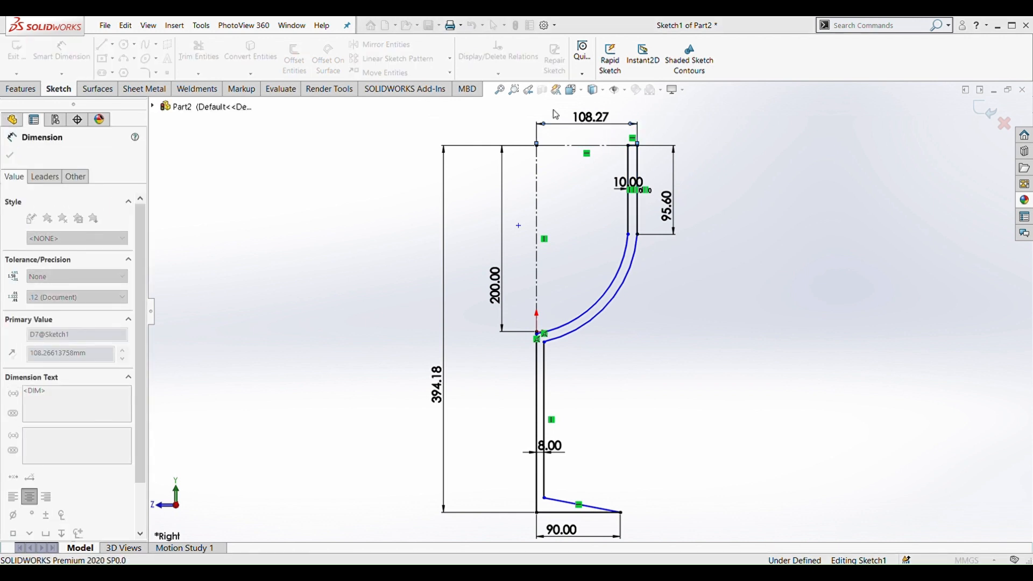
left_click(618, 318)
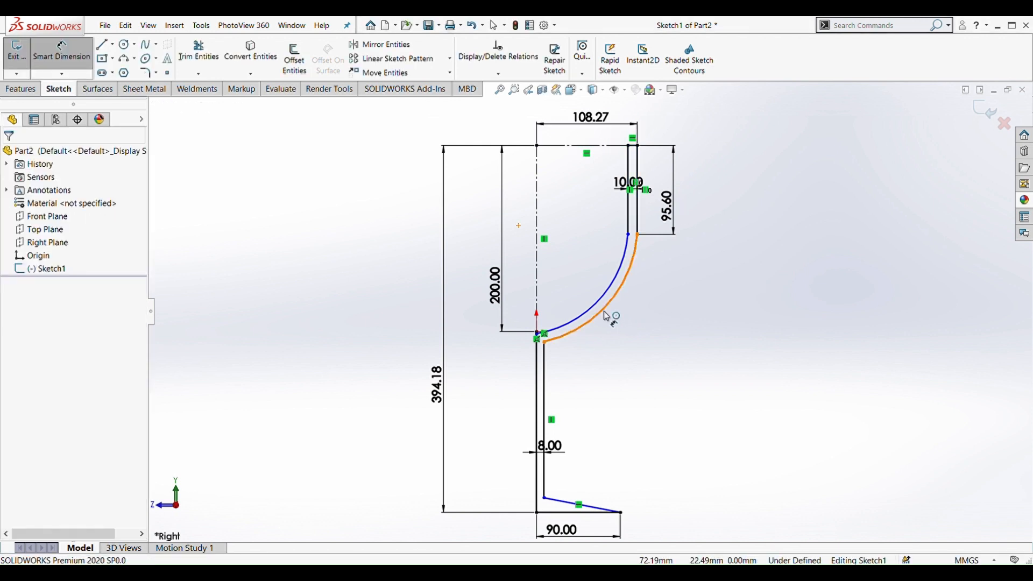
- Dimension the radius of the bowl's outer arc, keeping the sketched value
left_click(606, 316)
left_click(661, 335)
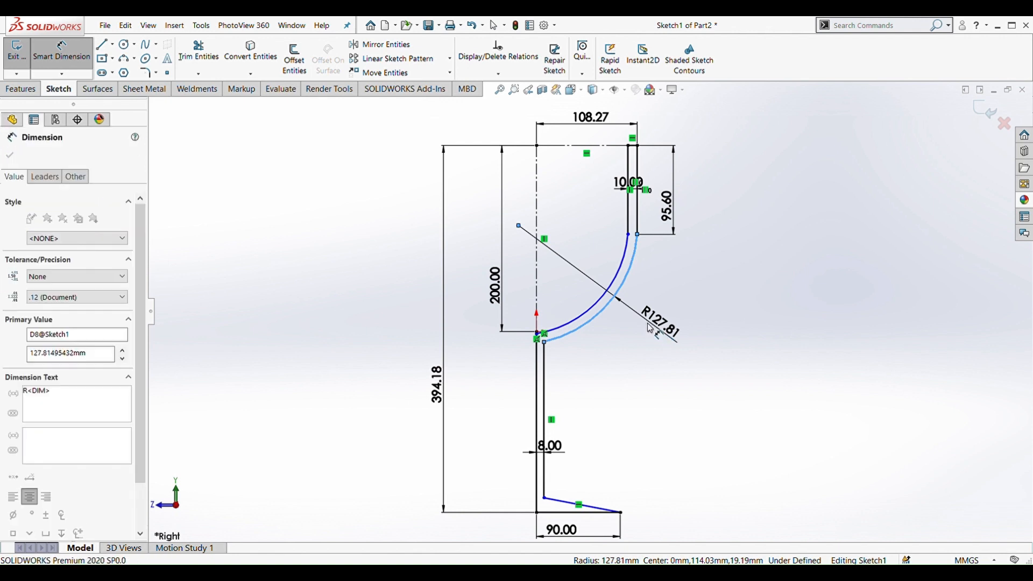
left_click(615, 312)
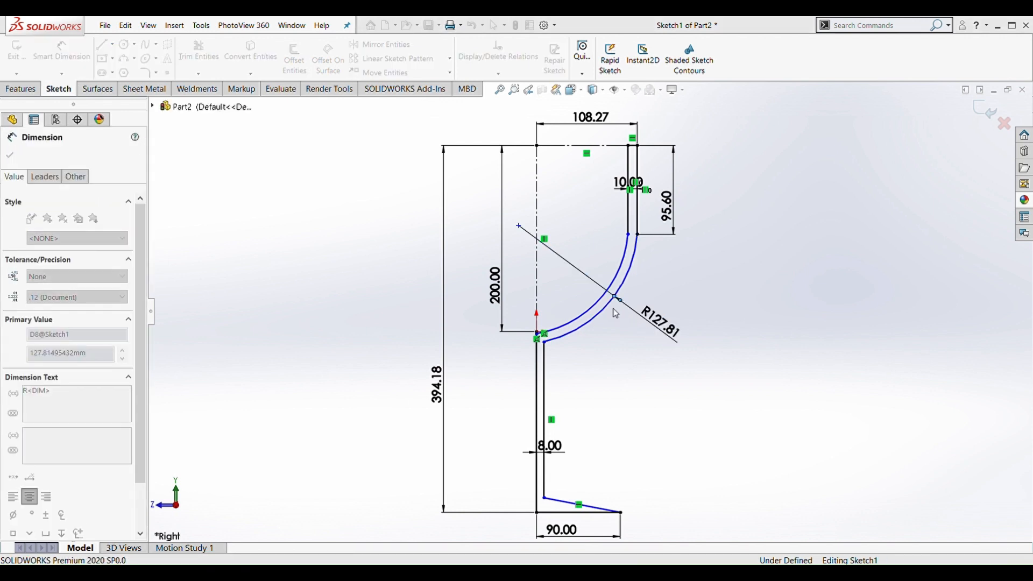
left_click(700, 387)
- Dimension the aligned length of the sloped line on the glass's foot, keeping the sketched value
scroll(636, 385, "up", 2)
scroll(638, 386, "down", 2)
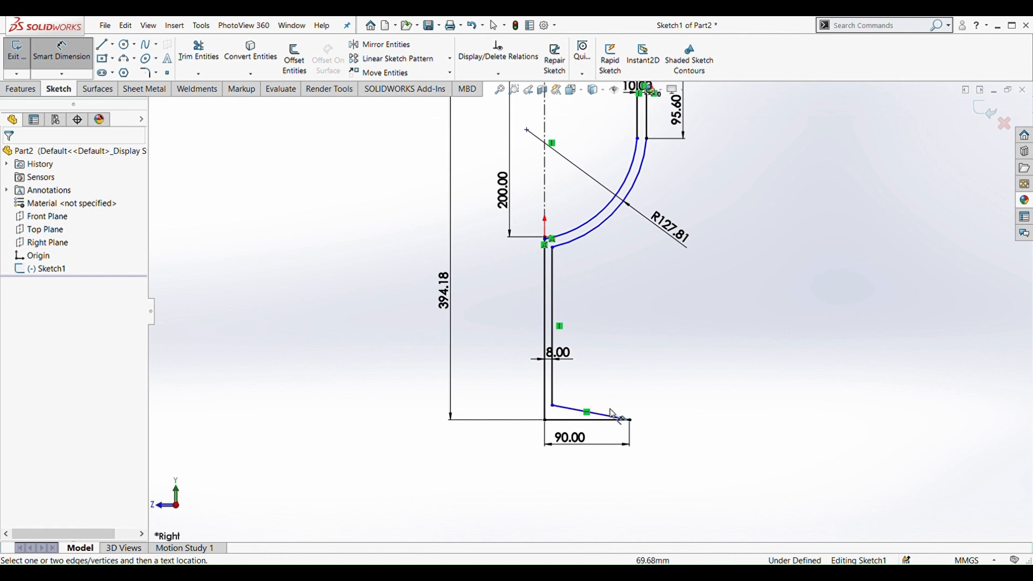
left_click(605, 414)
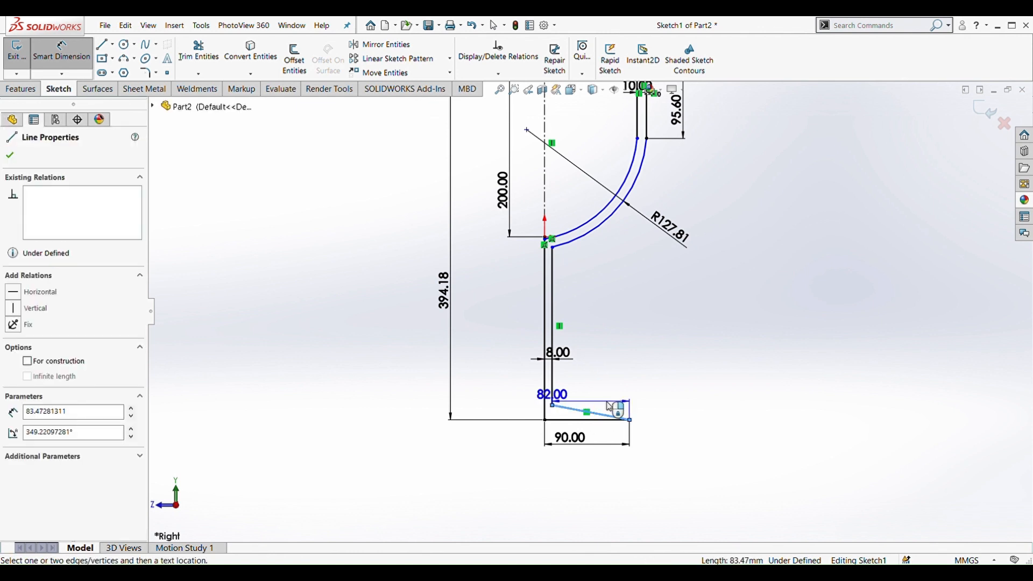
left_click(601, 410)
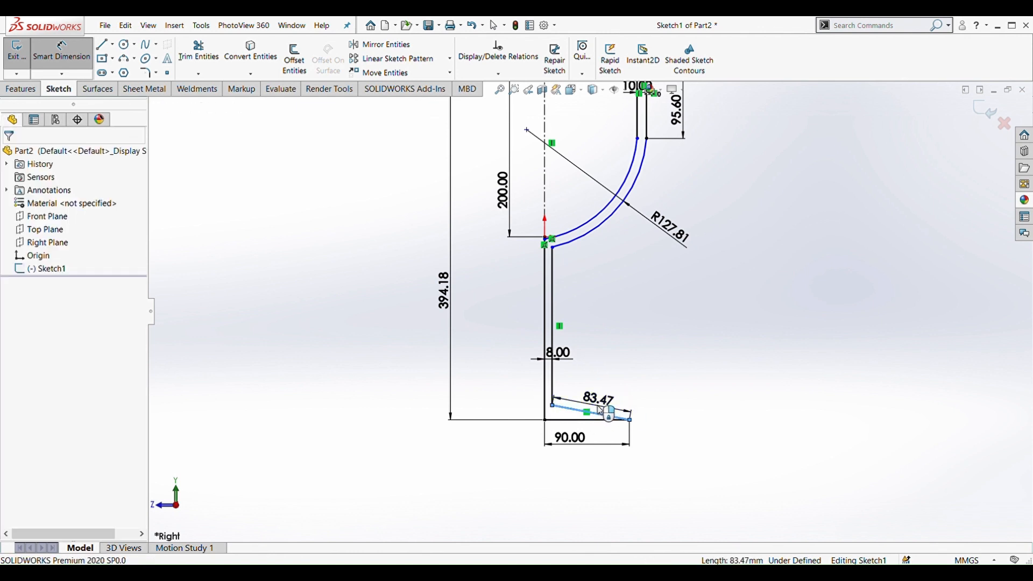
- Dimension the length of the stem's outer vertical line, keeping the sketched value
left_click(552, 389)
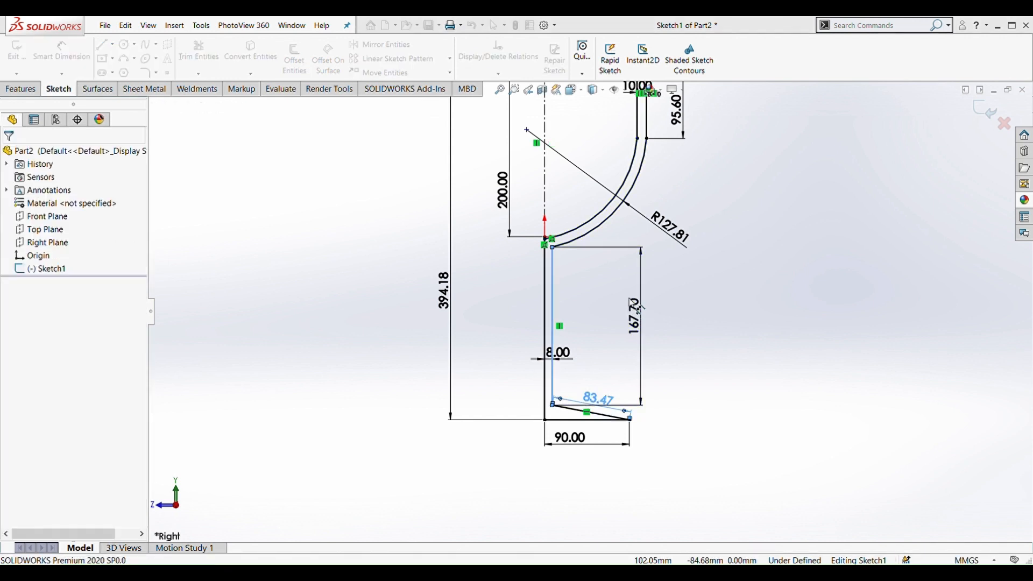
left_click(636, 314)
scroll(623, 263, "up", 2)
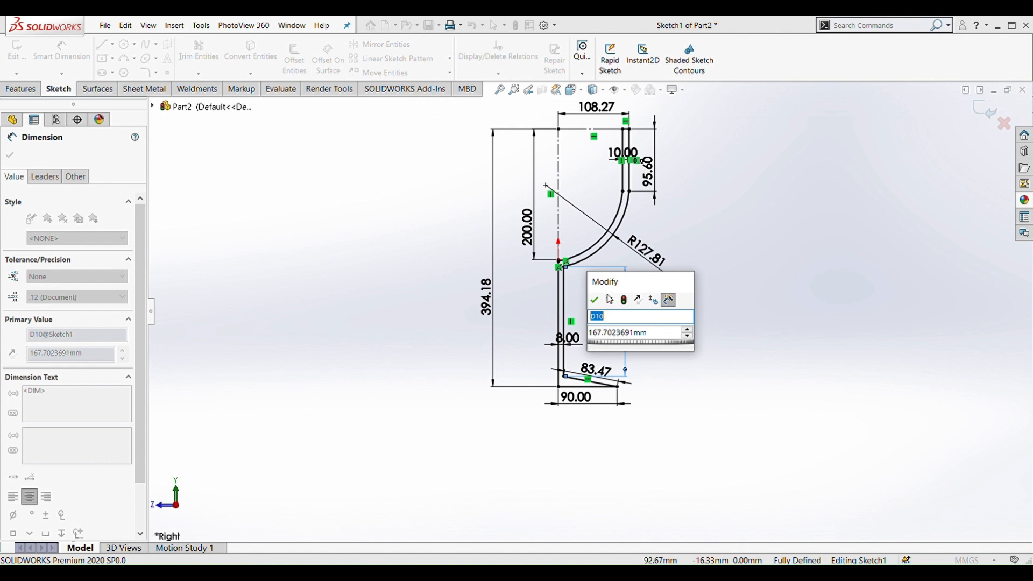
key("Return")
scroll(602, 191, "up", 1)
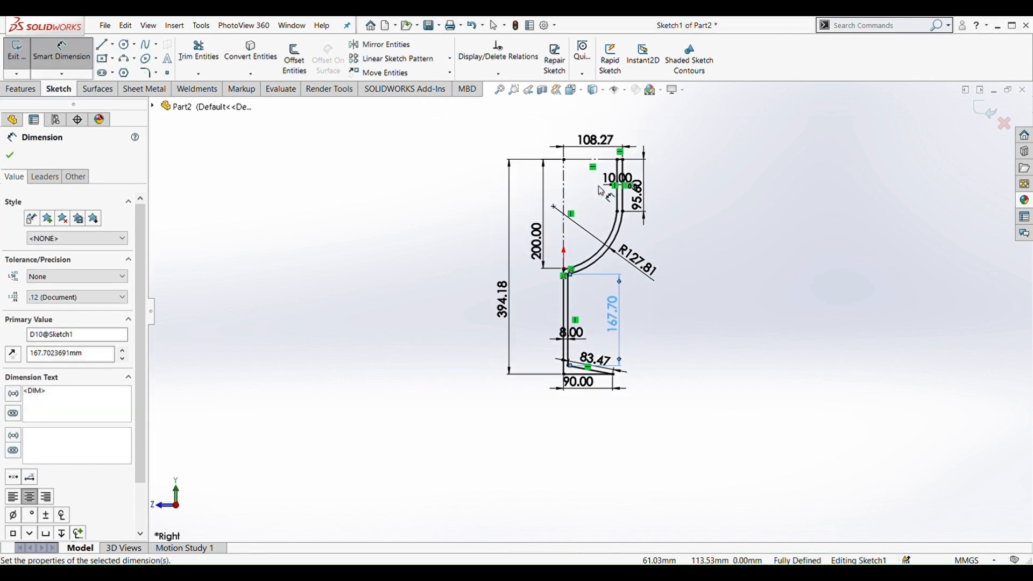
- Revolve the dimensioned glass profile 360° about the bowl's vertical centreline to form the solid stemmed glass
scroll(600, 160, "down", 2)
left_click(710, 272)
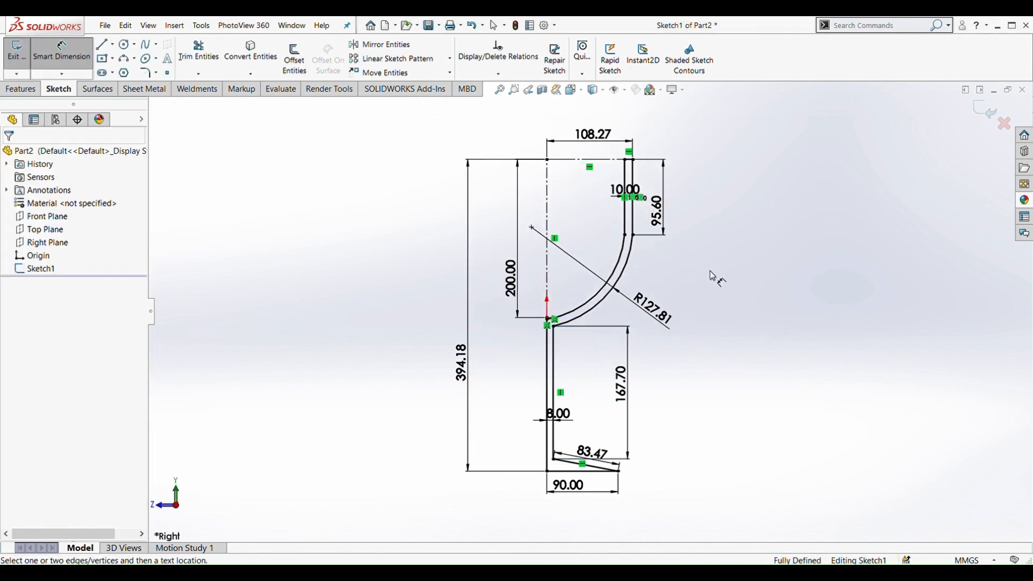
left_click(22, 89)
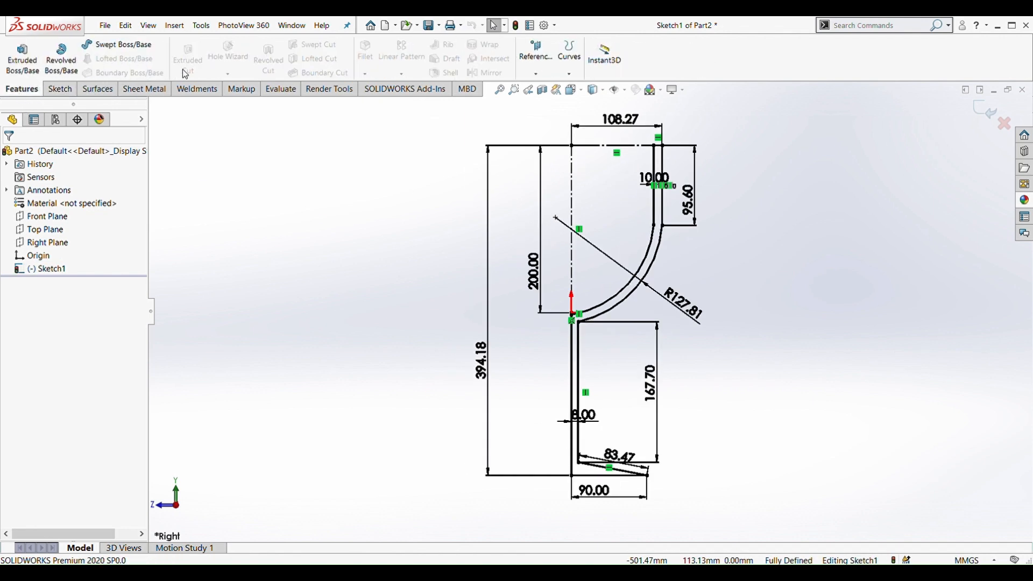
left_click(71, 61)
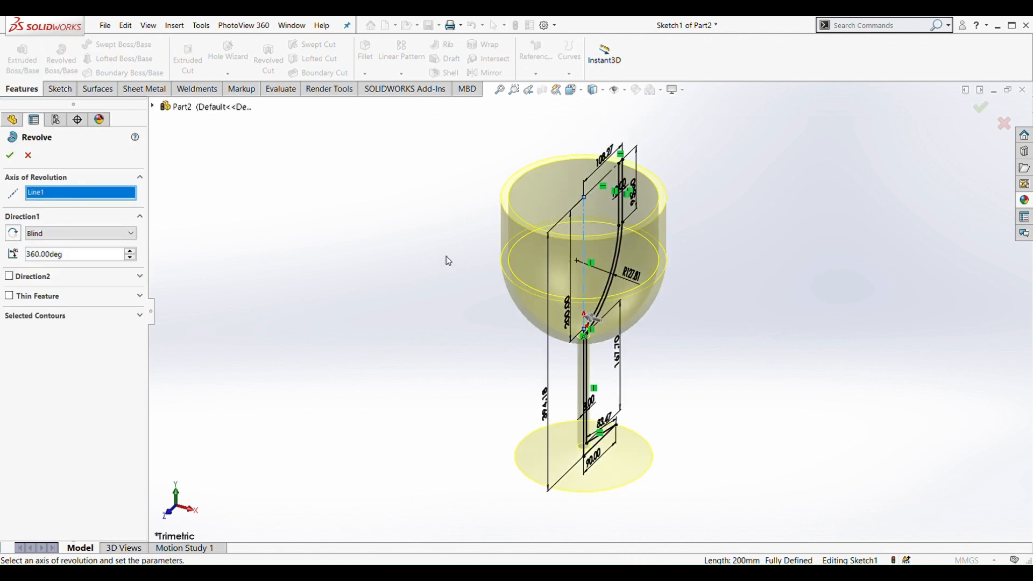
left_click(10, 155)
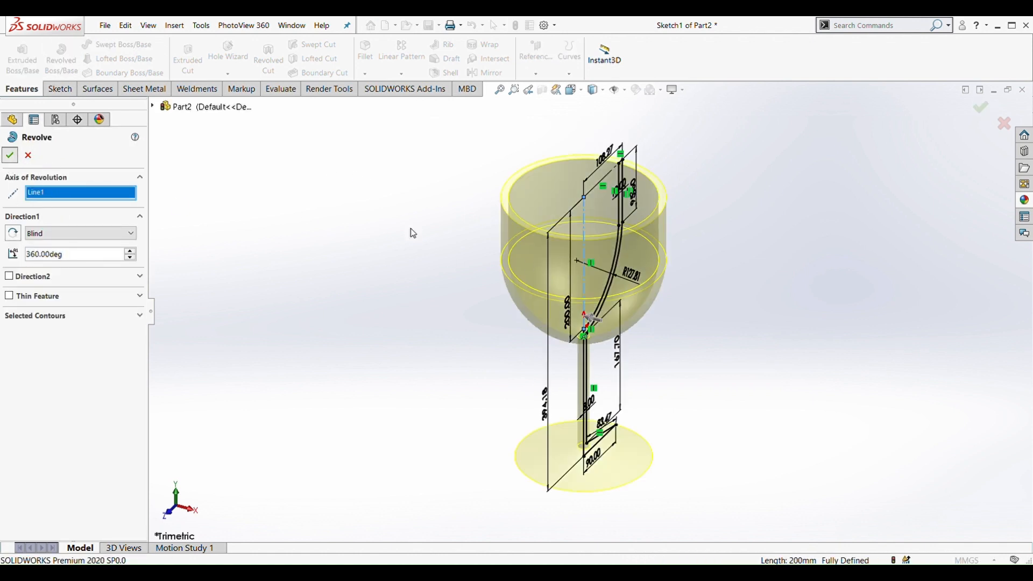
- Fillet the top rim face of the bowl with a 5 mm radius
middle_click_drag(560, 300, 461, 244)
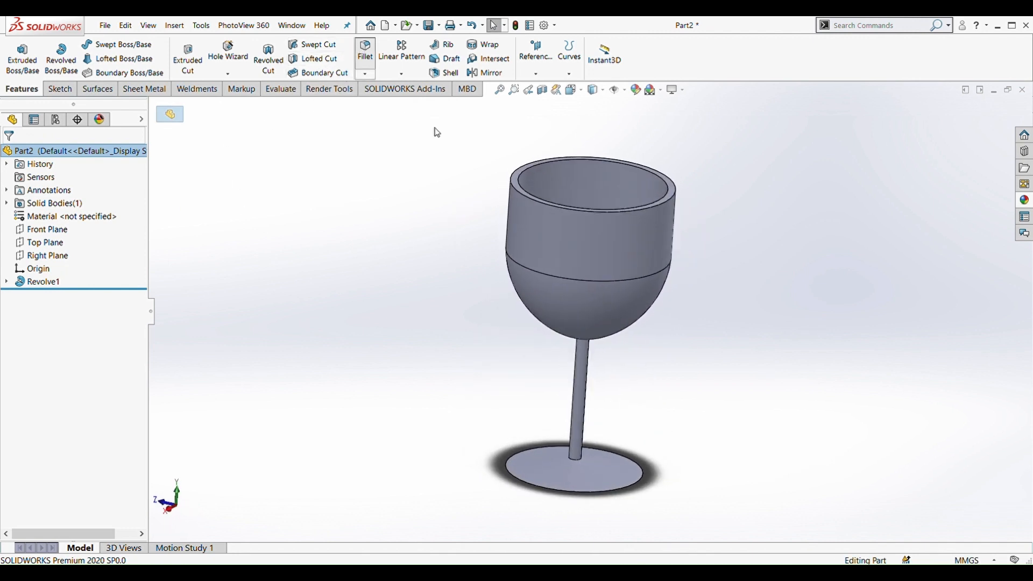
middle_click_drag(532, 199, 530, 281)
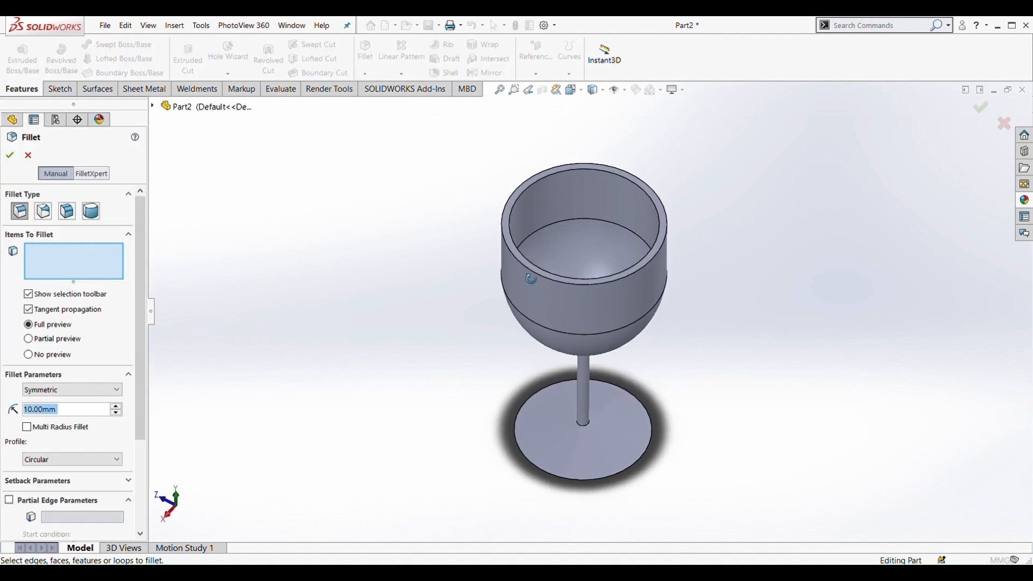
scroll(611, 262, "down", 1)
scroll(613, 262, "down", 3)
left_click(698, 258)
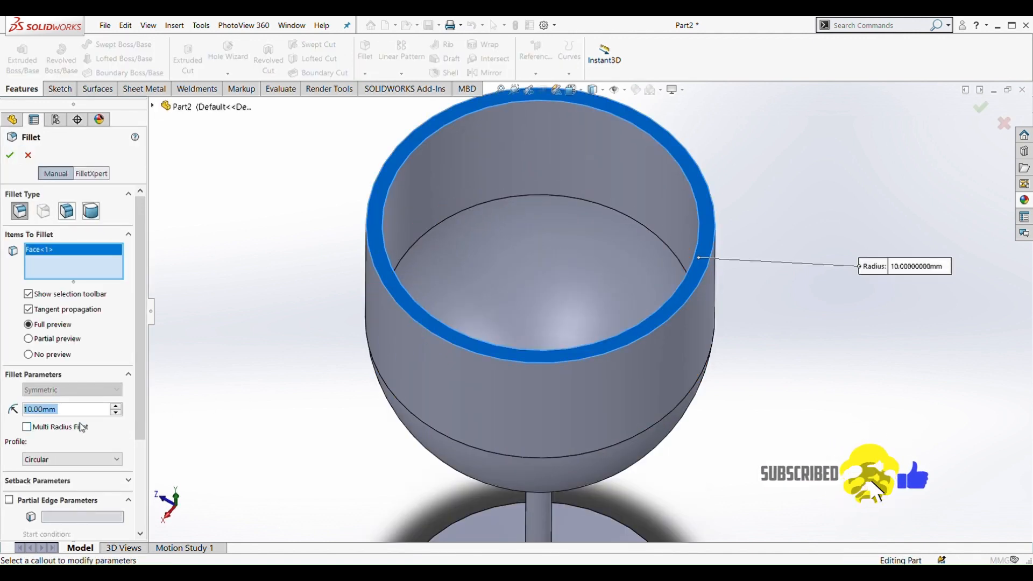
type("5")
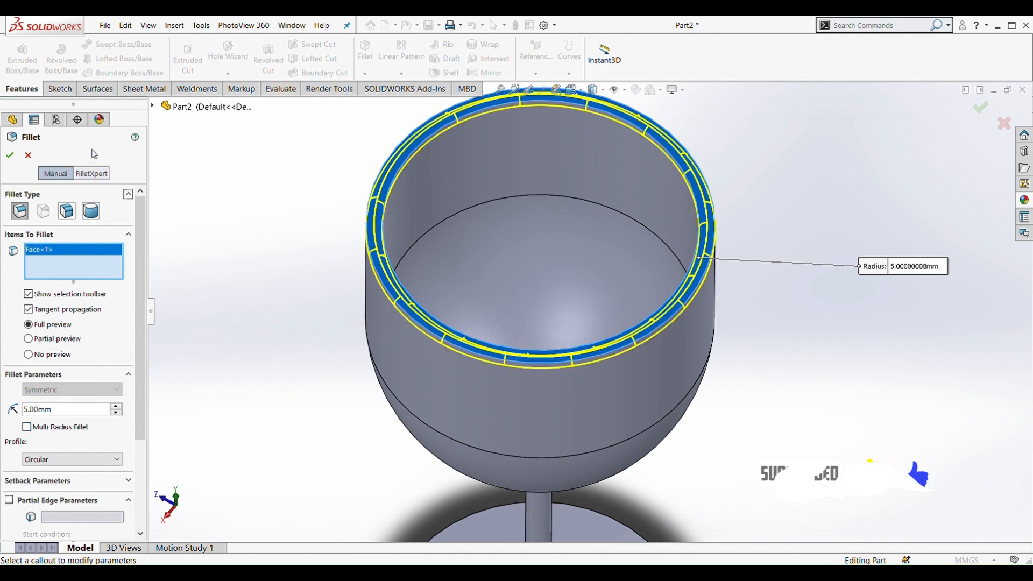
left_click(12, 157)
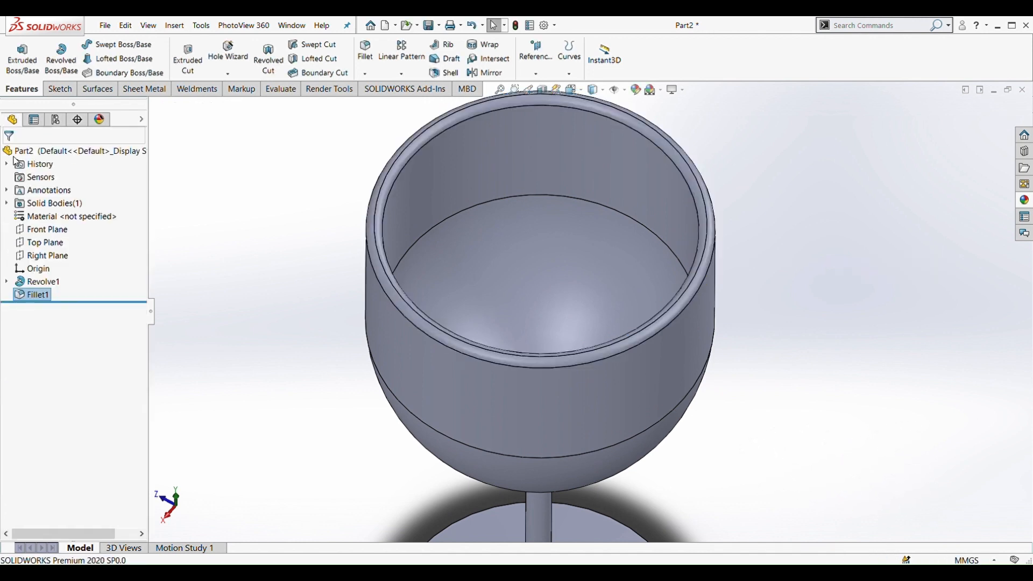
- Start a new sketch on the Right Plane of the glass part
scroll(525, 393, "up", 5)
middle_click_drag(551, 418, 541, 337)
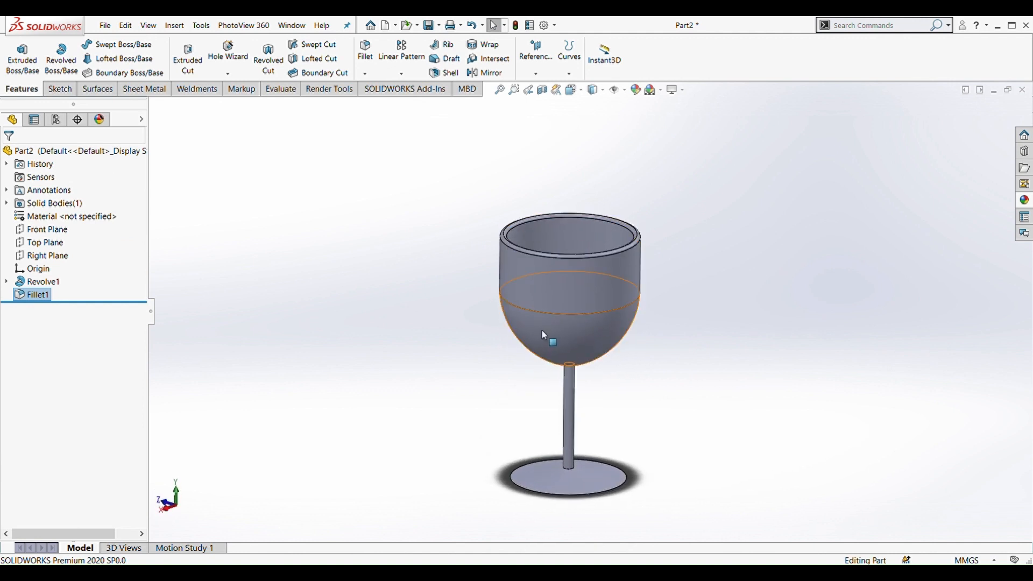
scroll(551, 351, "up", 1)
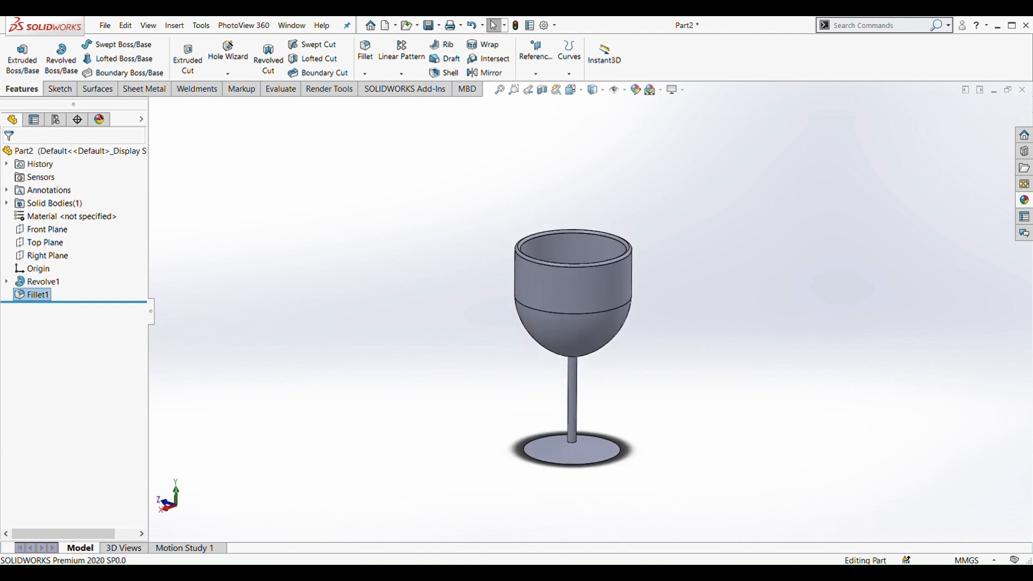
left_click(52, 244)
left_click(49, 262)
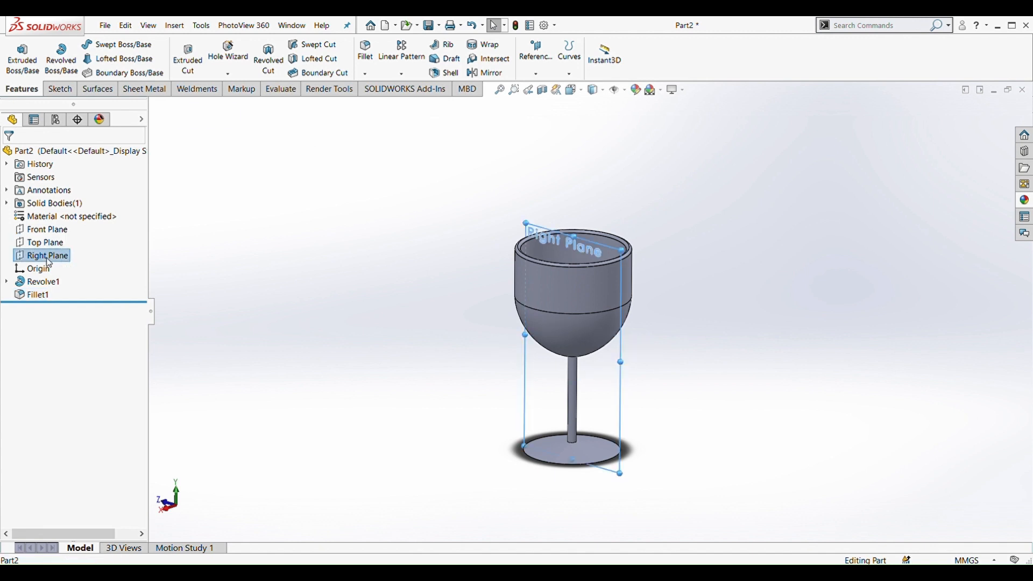
left_click(58, 249)
key("space")
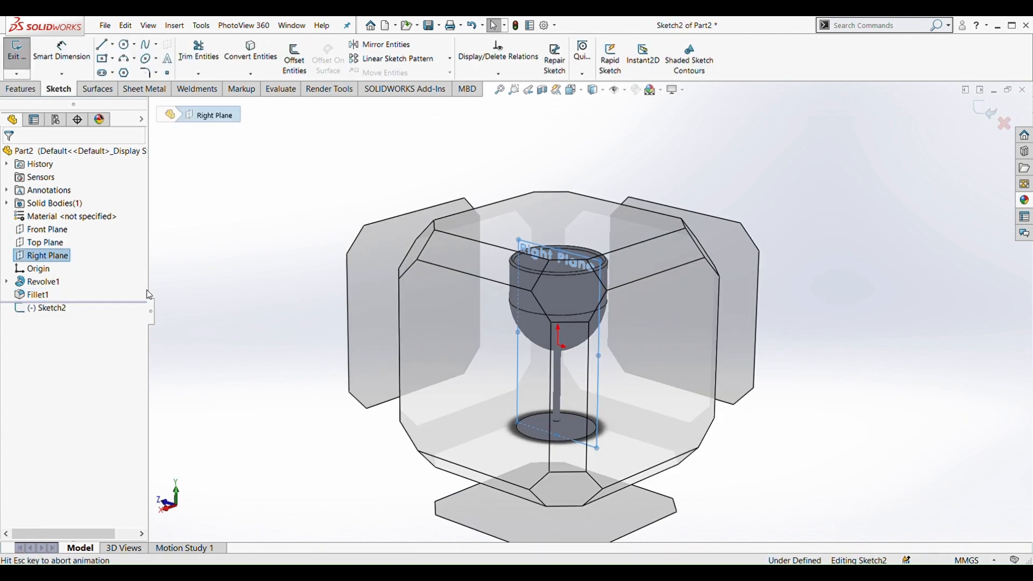
key("Escape")
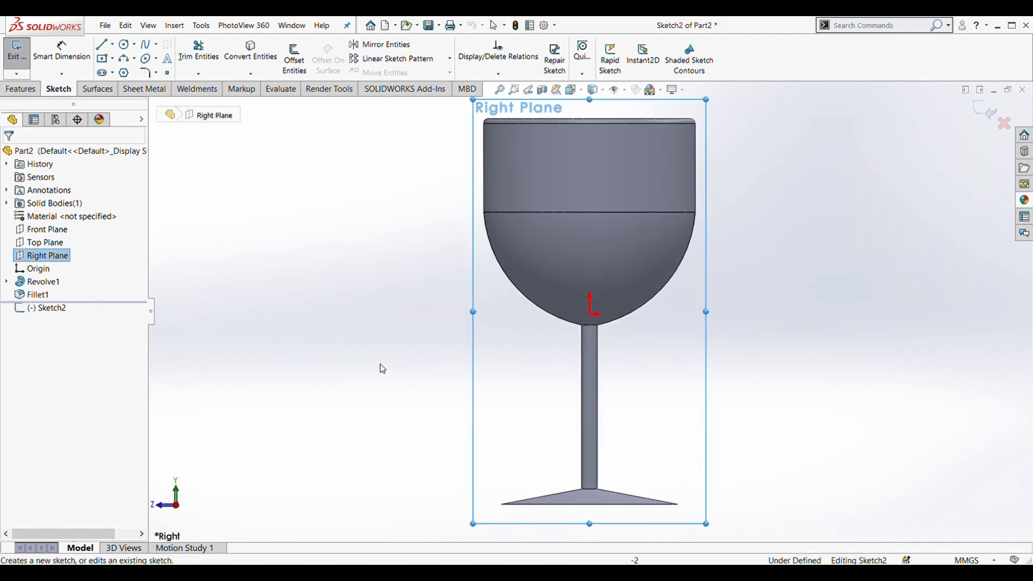
left_click(369, 333)
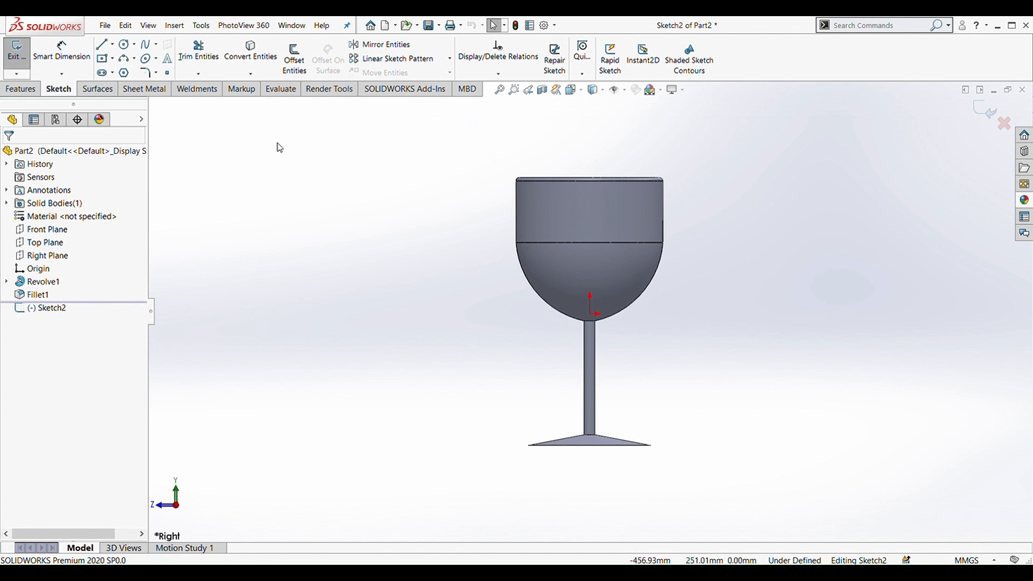
- Sketch a vertical line from the origin up the bowl's centre to its top rim edge
key("l")
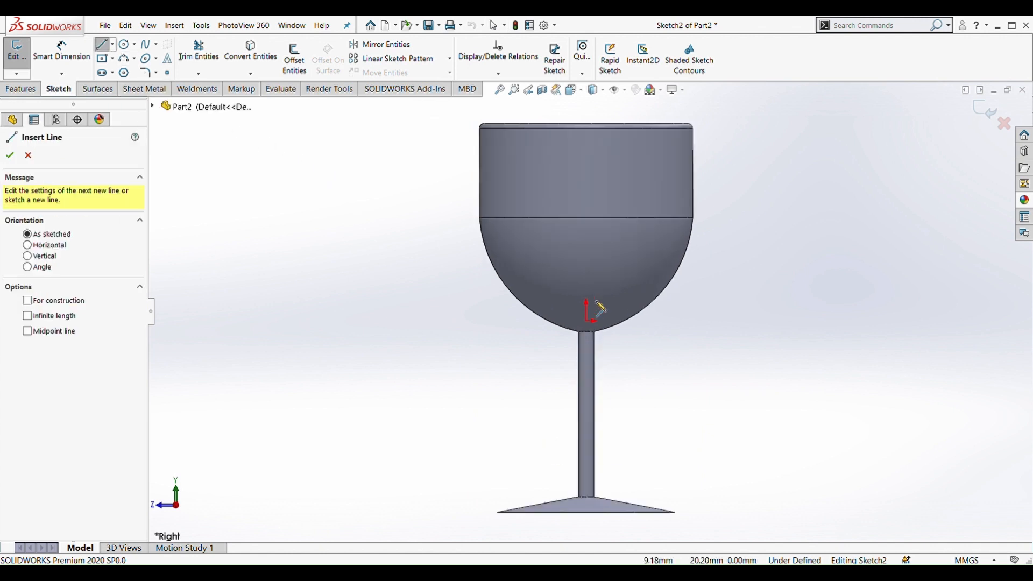
scroll(597, 299, "down", 4)
left_click(583, 332)
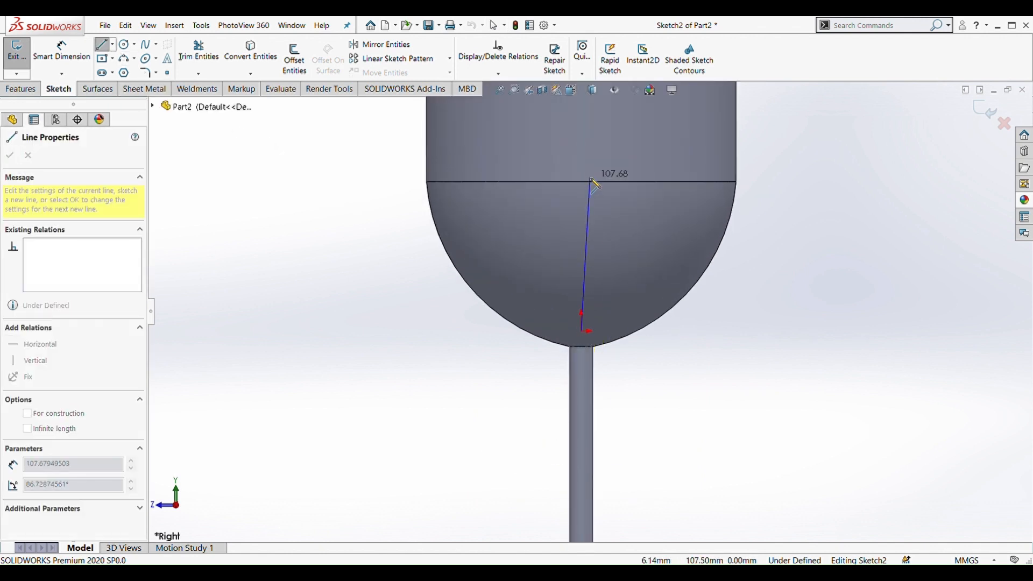
scroll(591, 180, "up", 2)
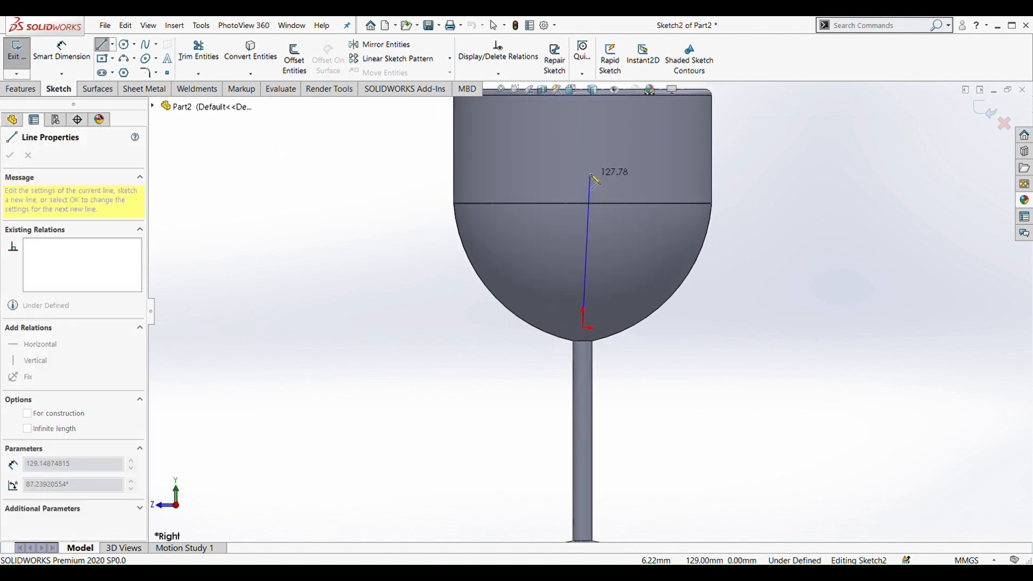
scroll(591, 134, "up", 1)
left_click(583, 127)
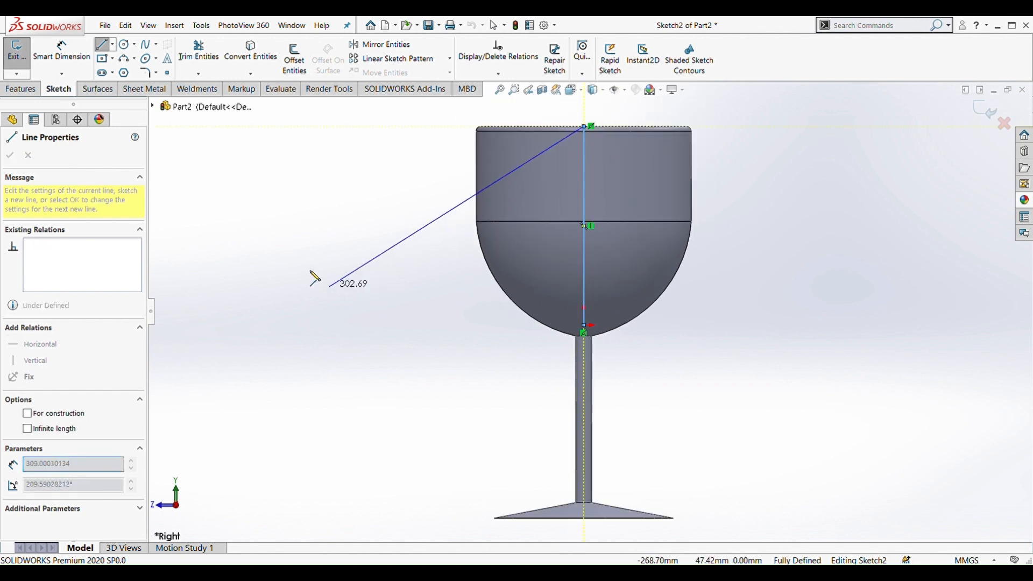
key("Escape")
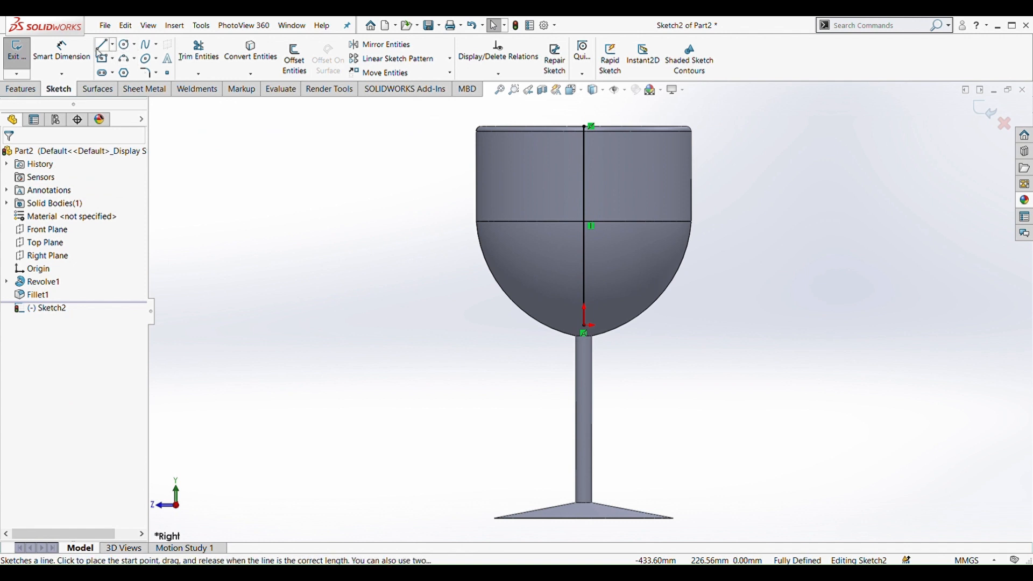
left_click(102, 44)
scroll(692, 144, "down", 3)
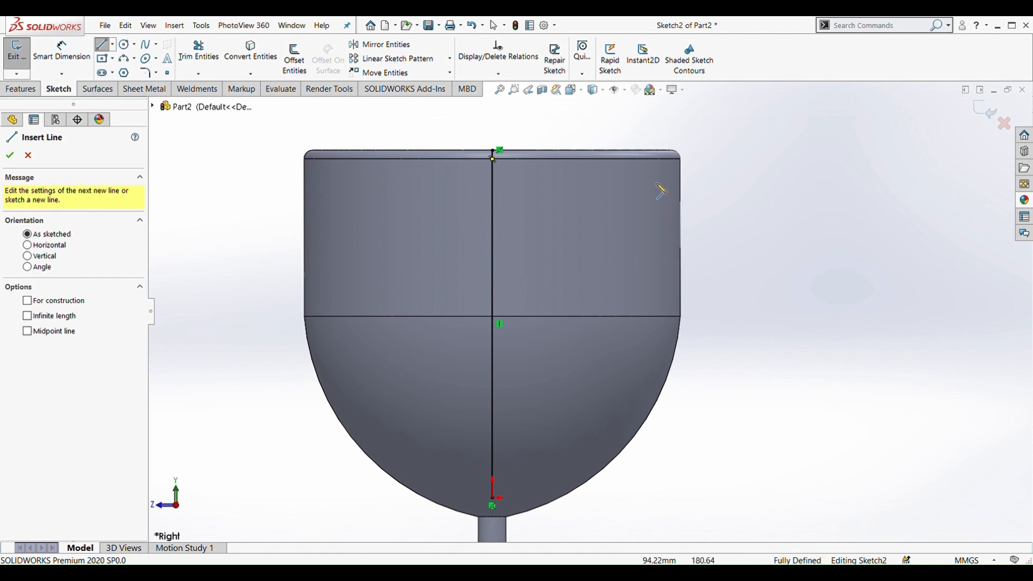
left_click(666, 160)
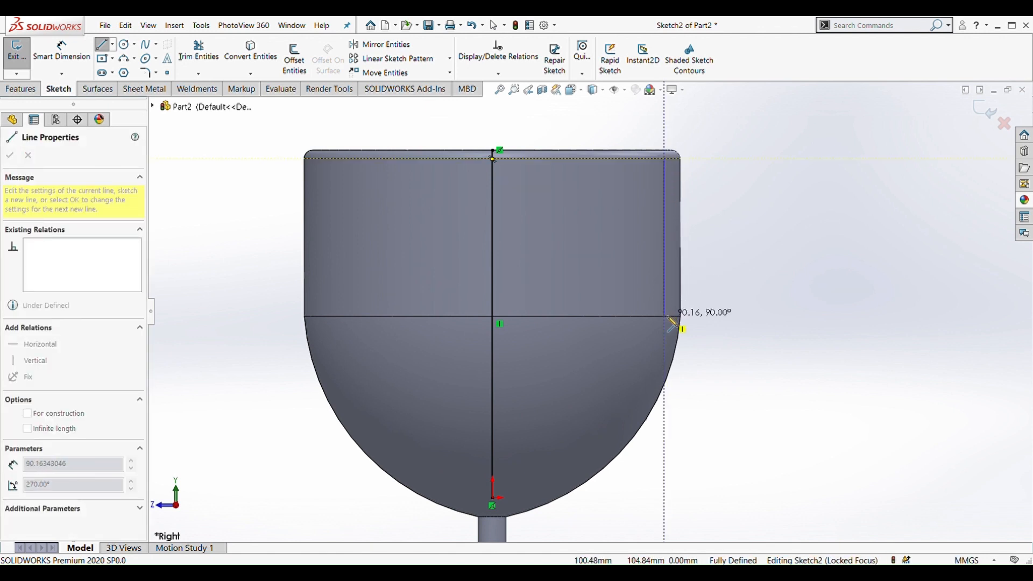
key("Escape")
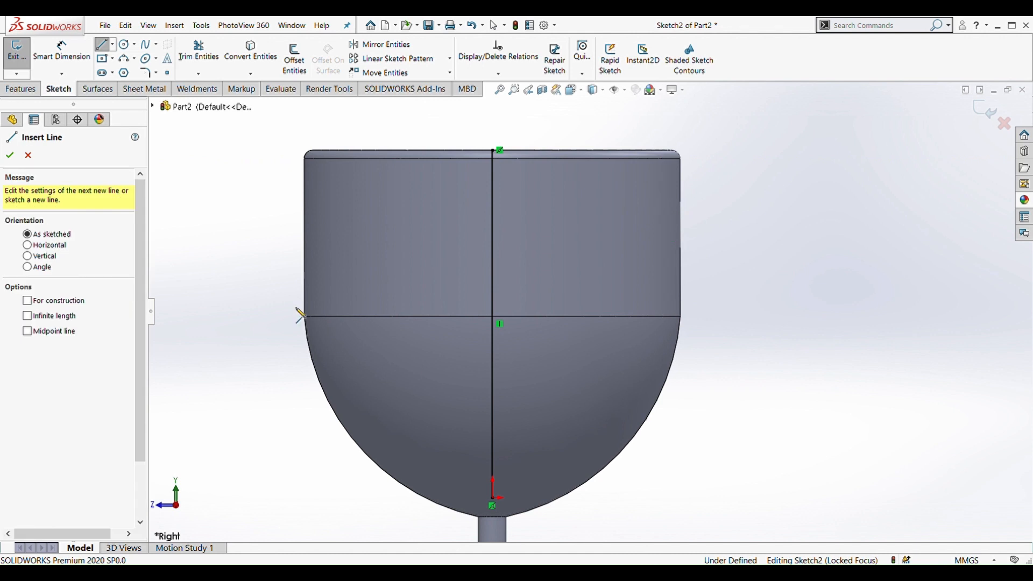
- Sketch a three-point arc of about 135 mm radius inside the bowl, from the origin to the seam below the straight wall
left_click(126, 61)
left_click(498, 501)
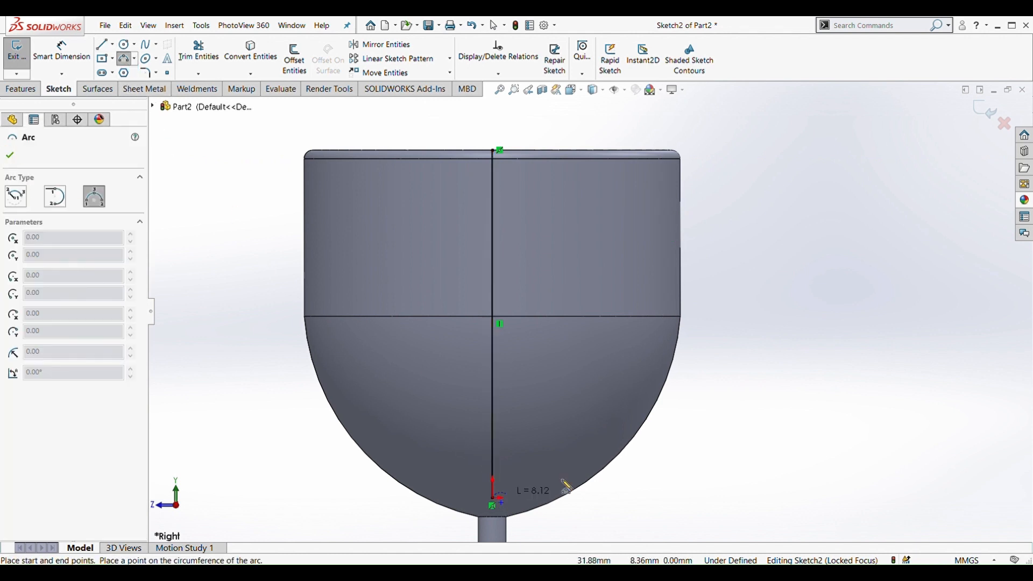
left_click(658, 318)
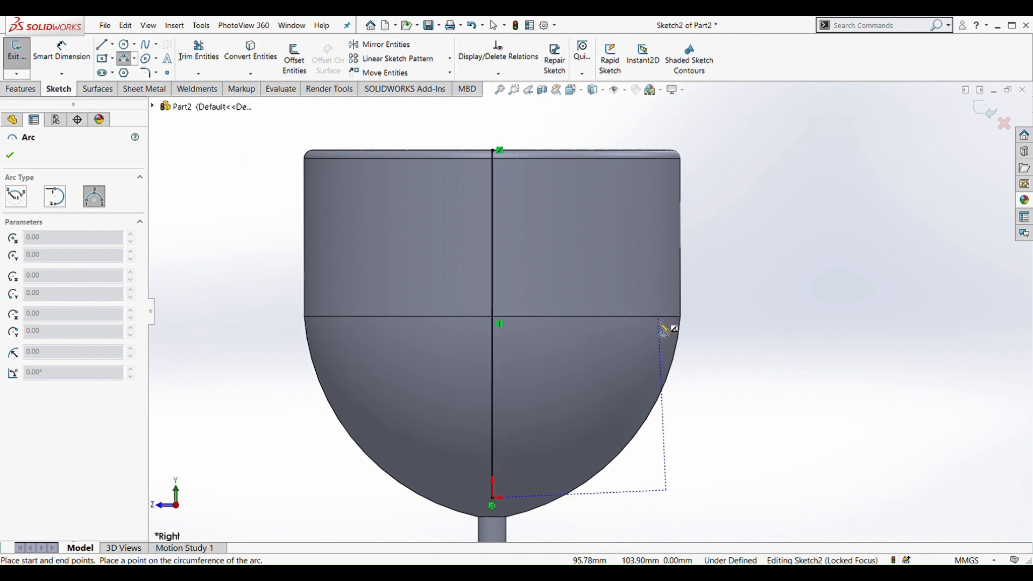
left_click(634, 403)
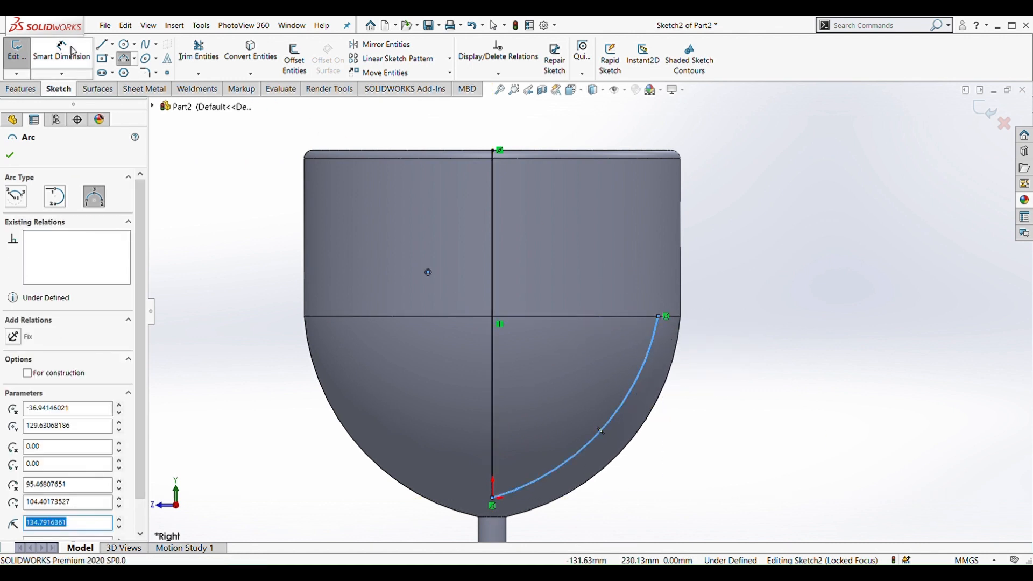
- Sketch a vertical line about 25 mm long upward from the arc's upper end inside the bowl wall
left_click(107, 47)
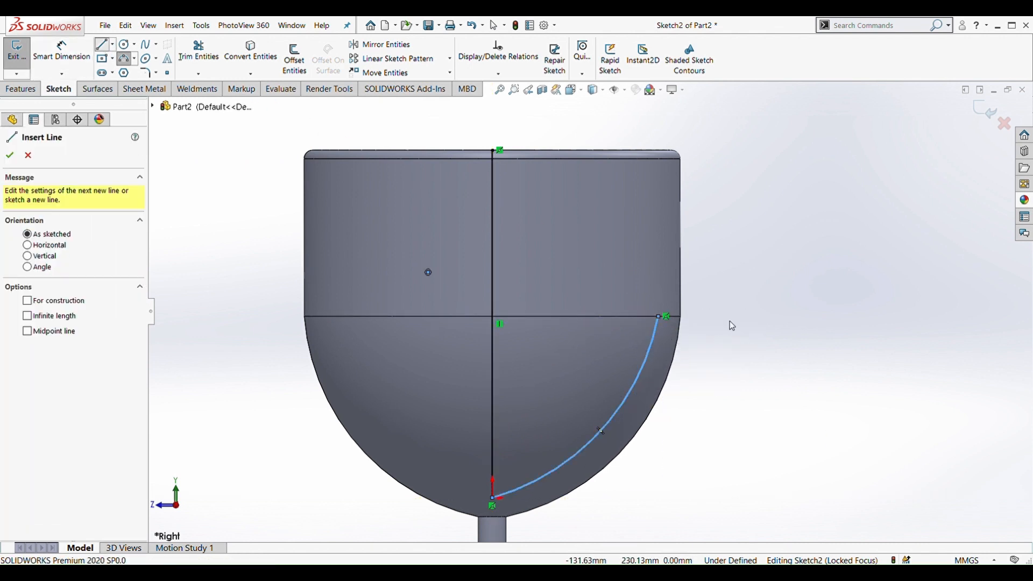
left_click(659, 317)
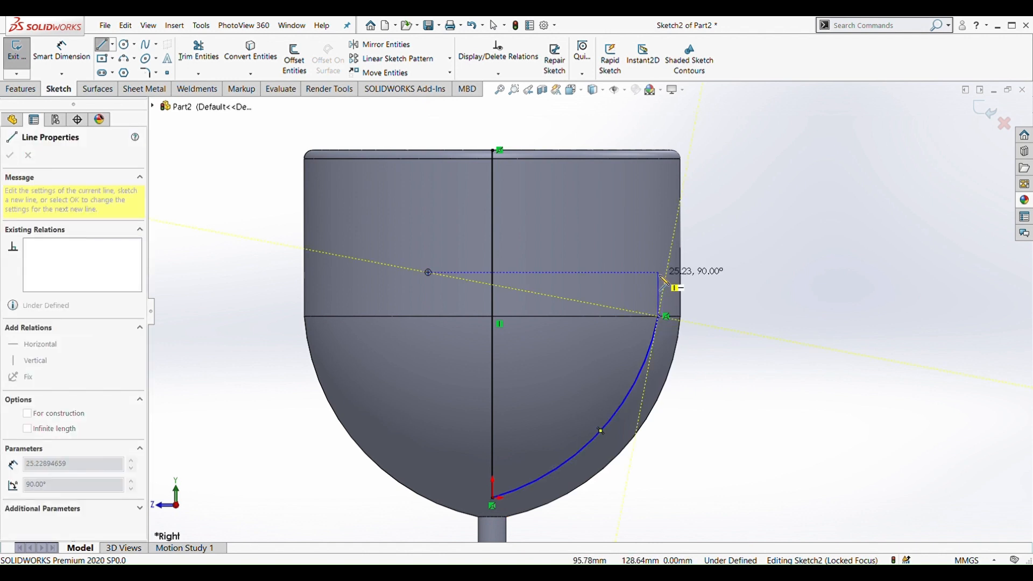
key("Escape")
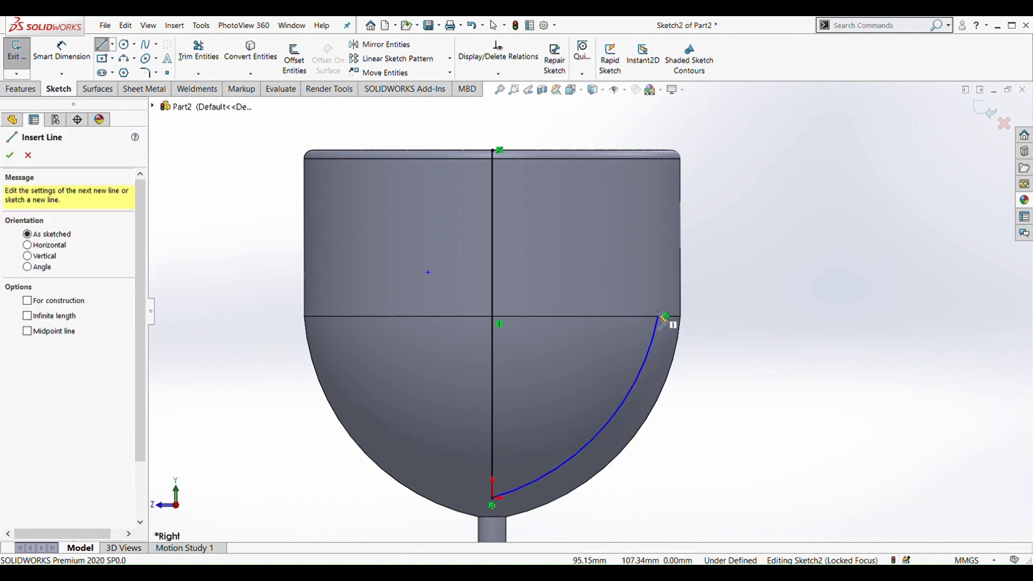
left_click(662, 318)
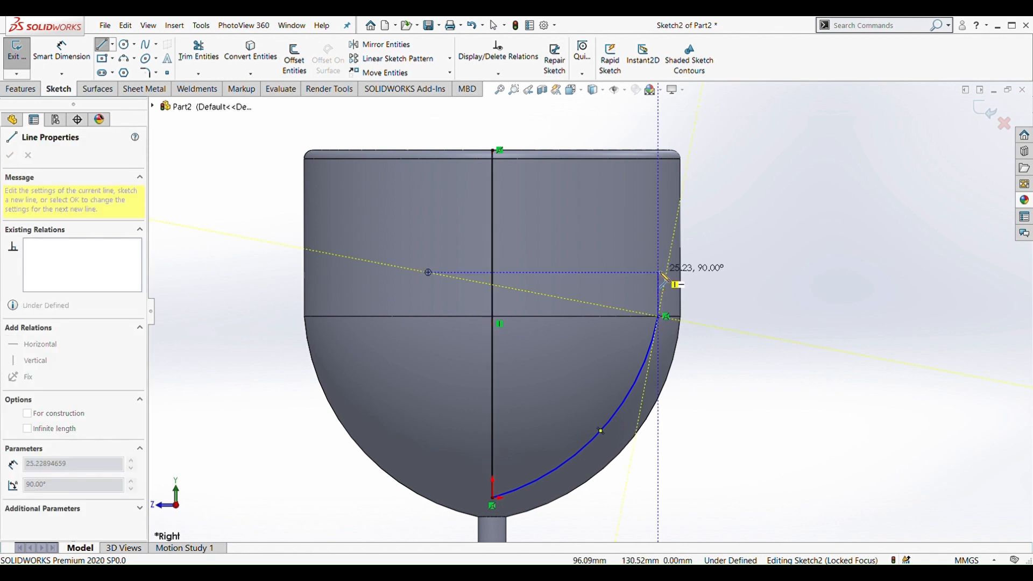
left_click(666, 277)
key("Escape")
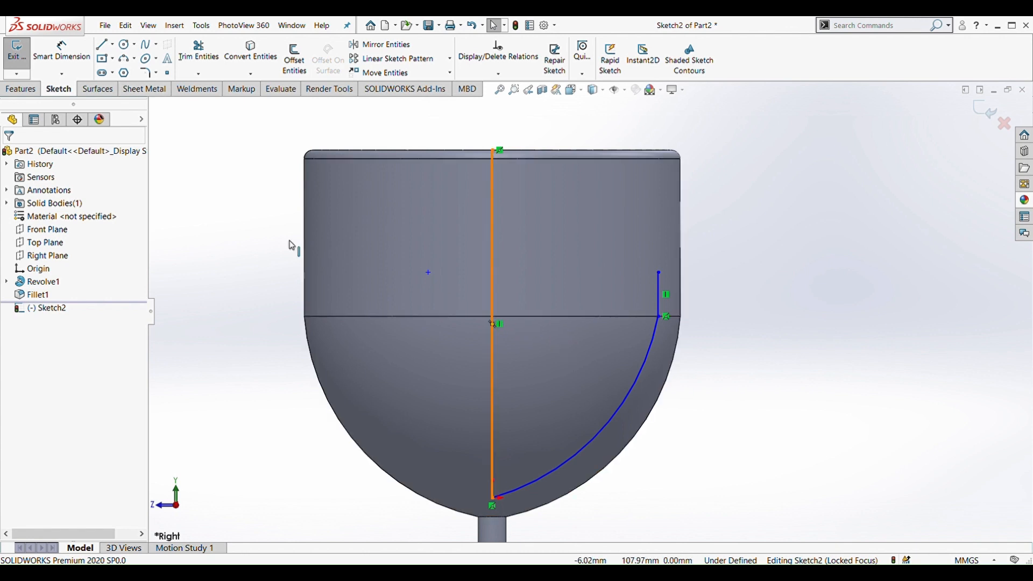
- Sketch a three-point arc of about 322 mm radius from the centre line's midpoint to the top of the short vertical line
left_click(125, 62)
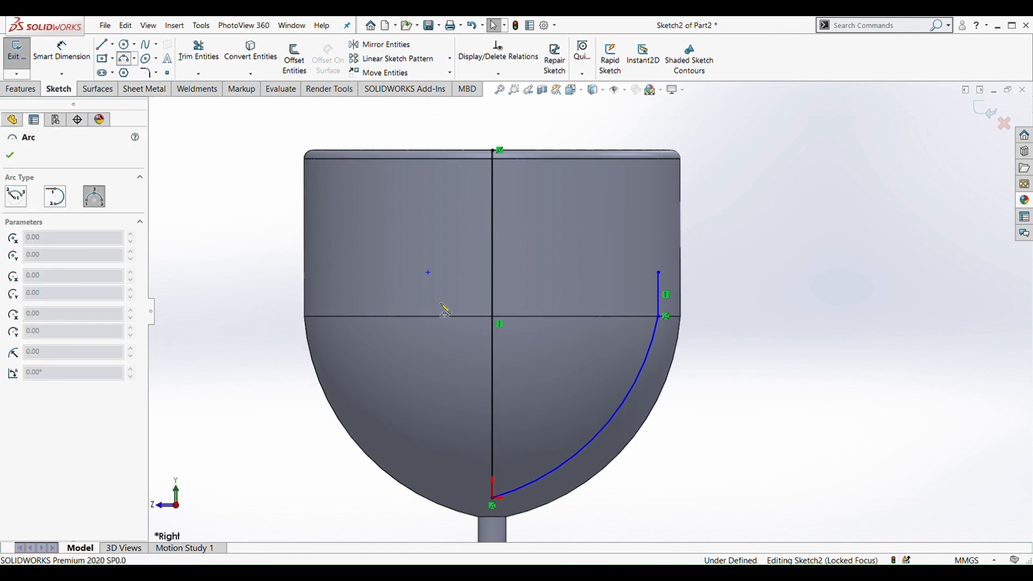
left_click(493, 321)
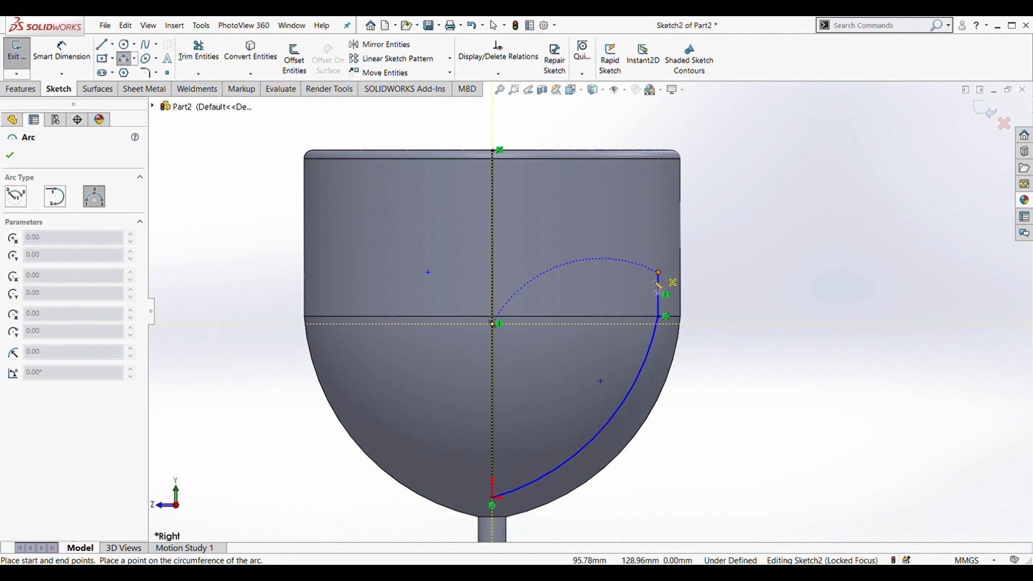
left_click(659, 274)
left_click(588, 311)
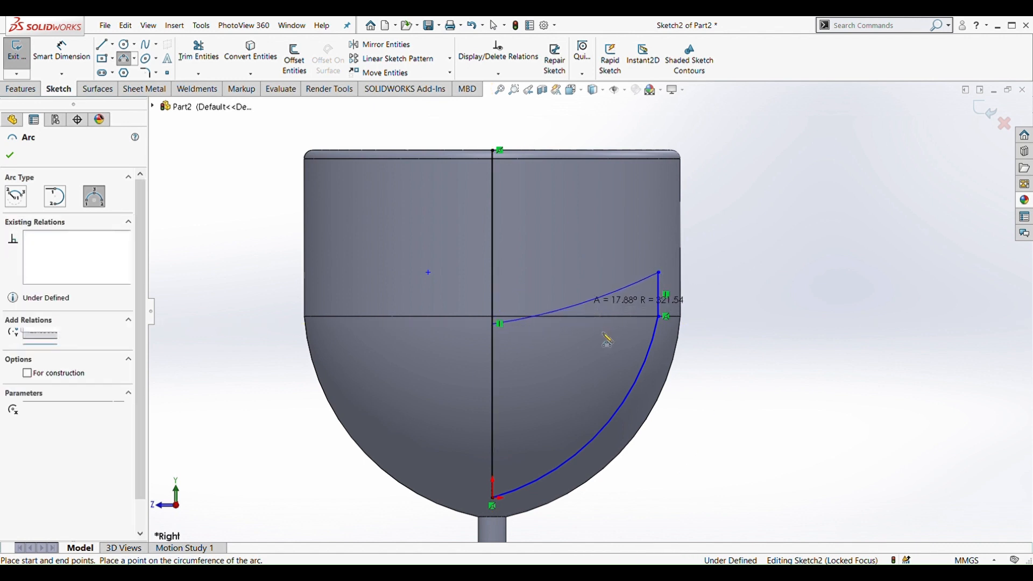
key("Escape")
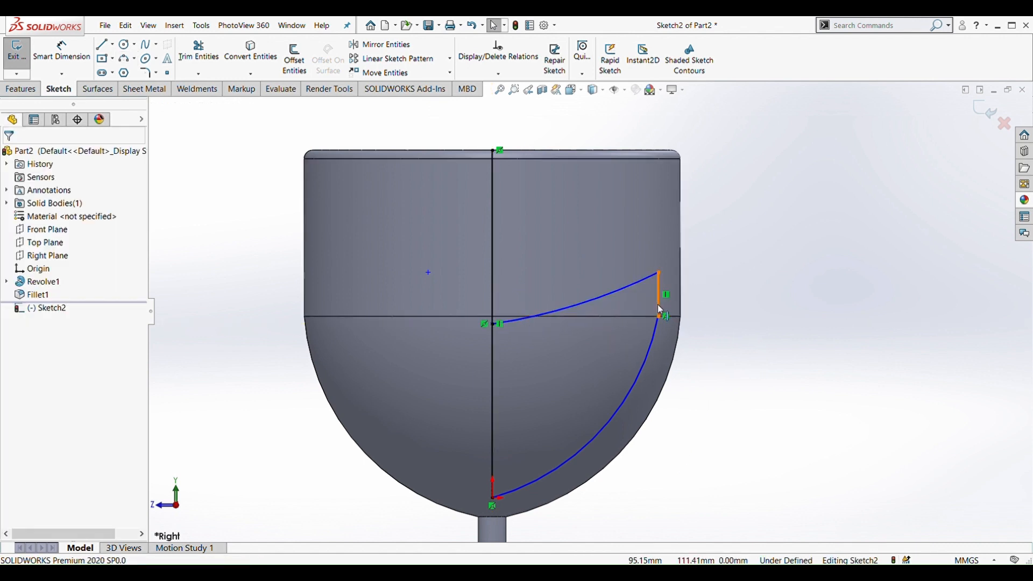
left_click(660, 306)
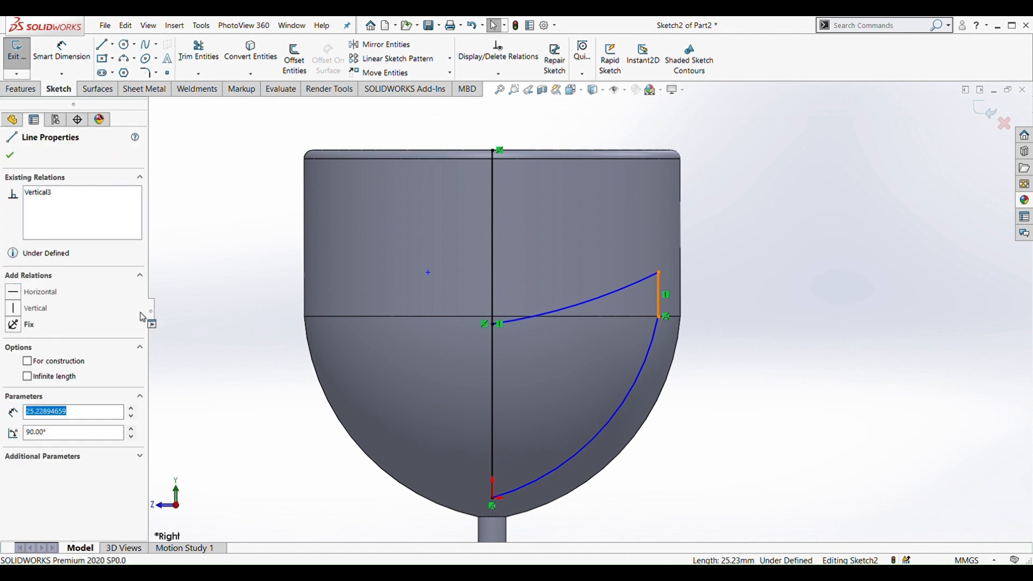
left_click(38, 306)
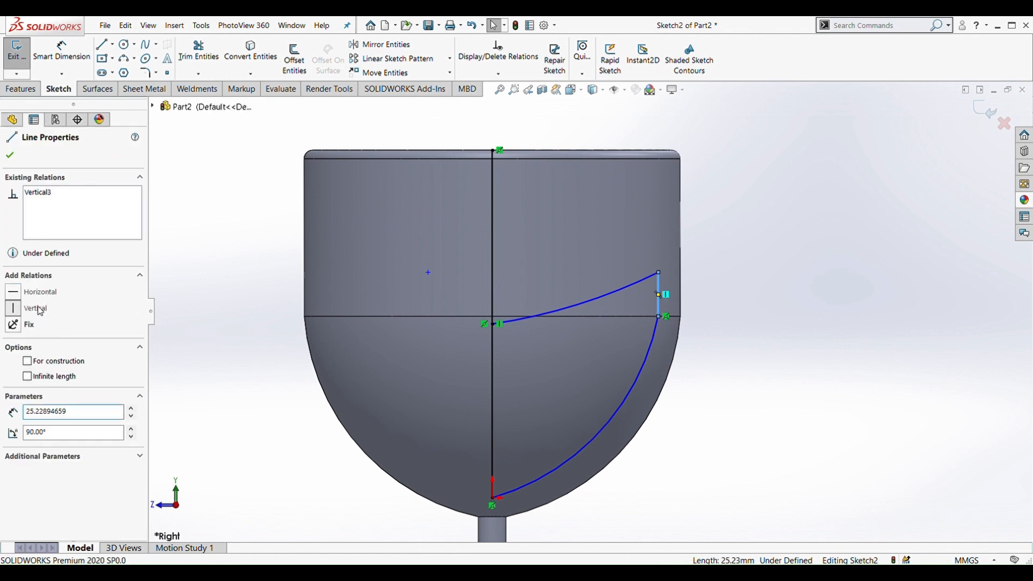
left_click(9, 157)
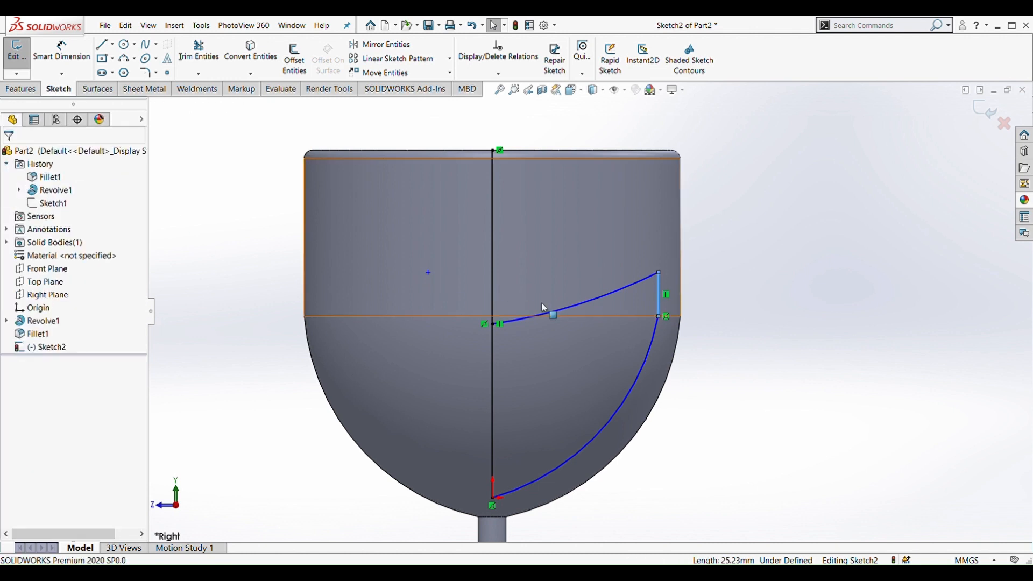
- Make the vertical centre line construction geometry and revolve the profile inside the bowl 360° about it as a separate, unmerged body
left_click(493, 264)
key("Escape")
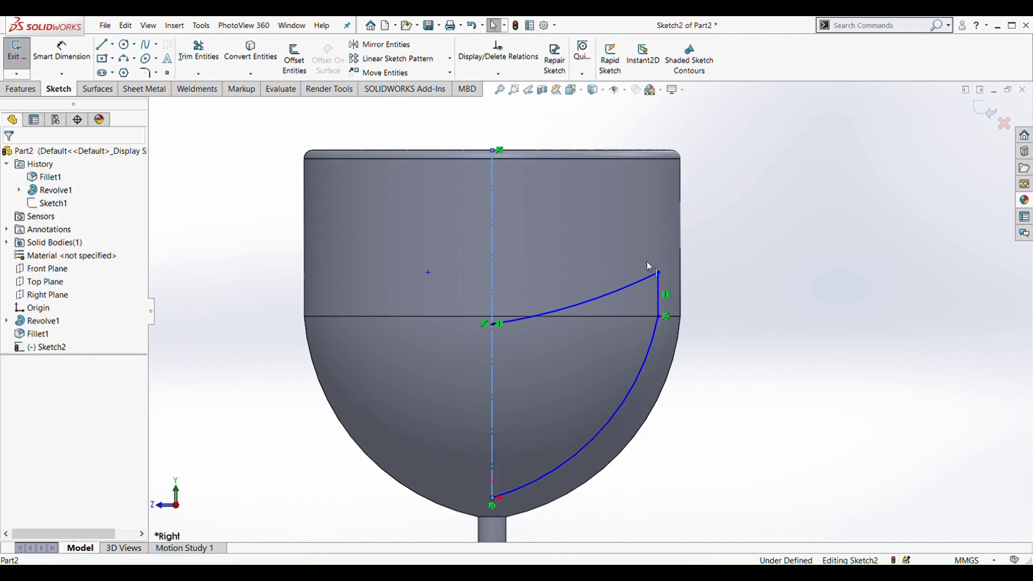
scroll(775, 360, "up", 2)
scroll(588, 437, "down", 1)
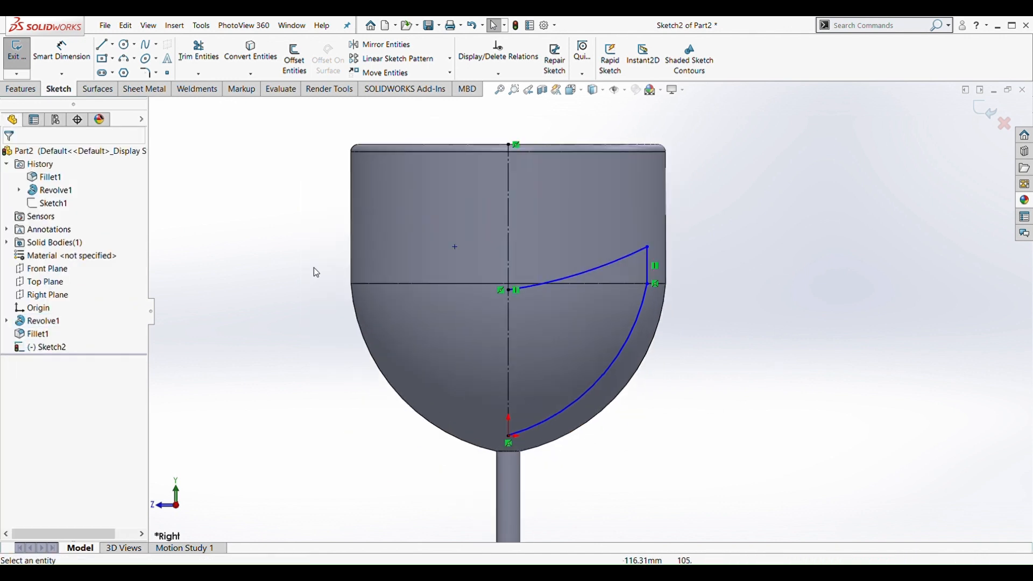
left_click(21, 89)
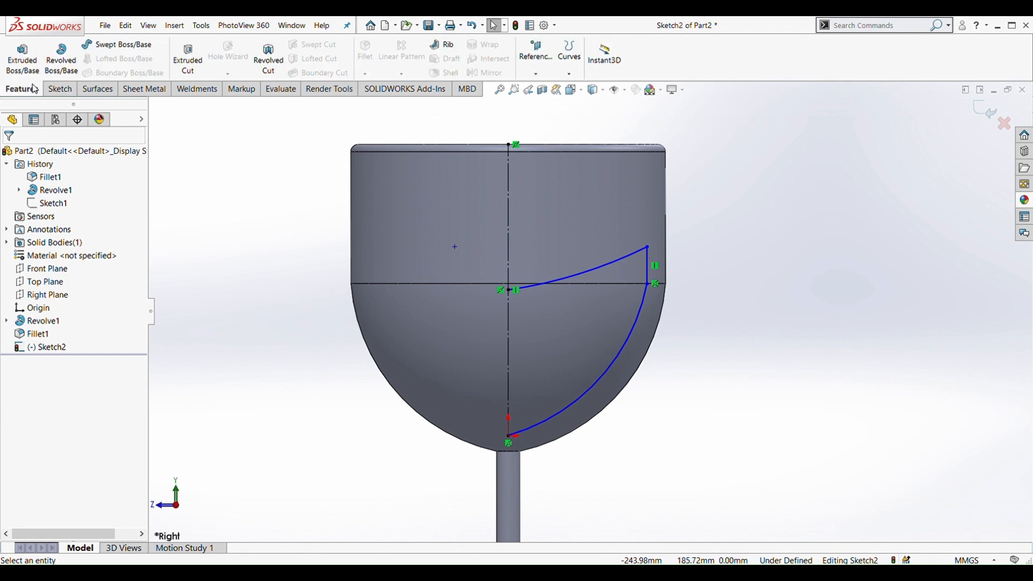
left_click(62, 59)
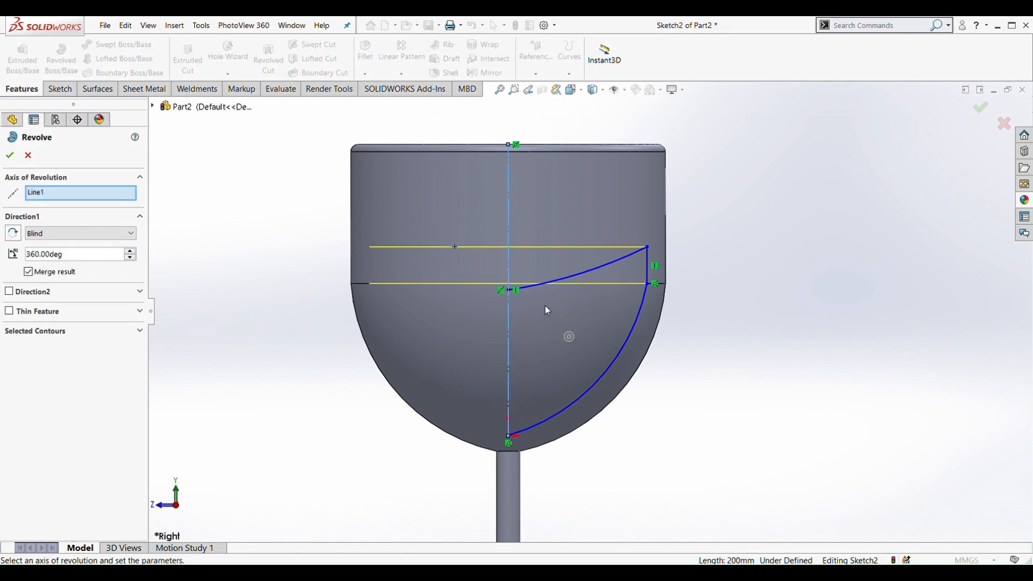
middle_click_drag(545, 305, 498, 398)
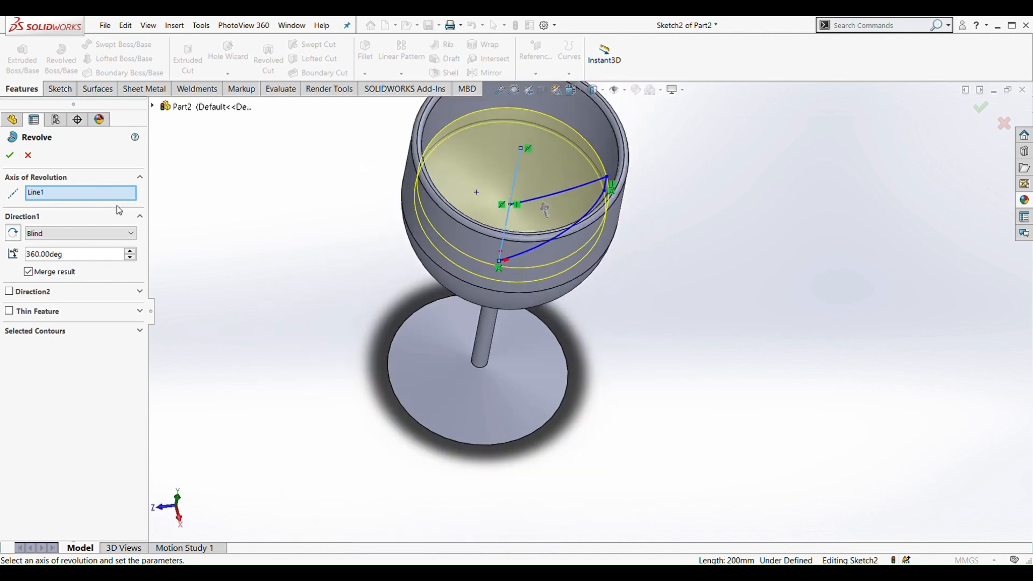
left_click(16, 157)
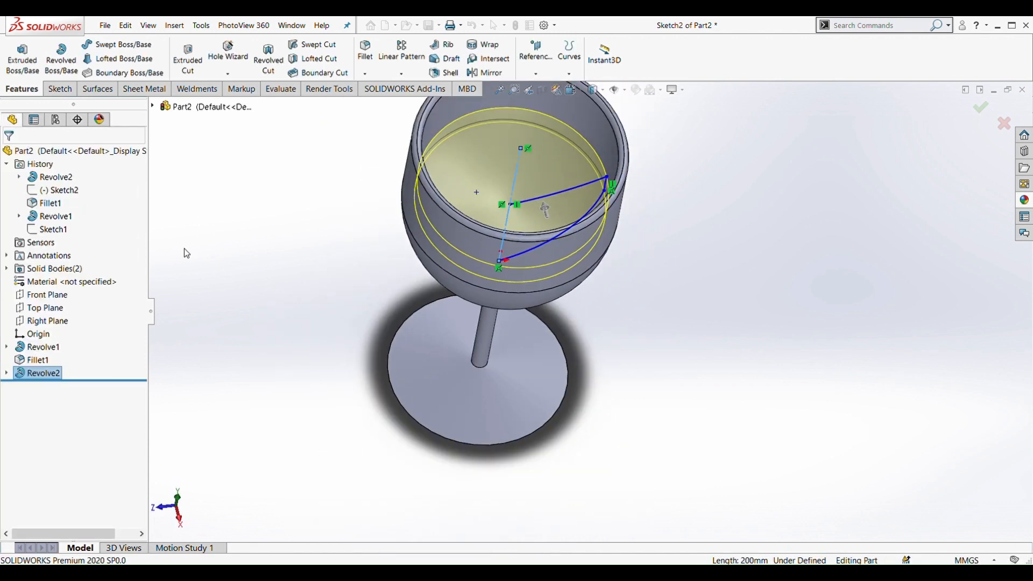
- Review the settings of the liquid's revolve feature, including its Merge result option
left_click(34, 374)
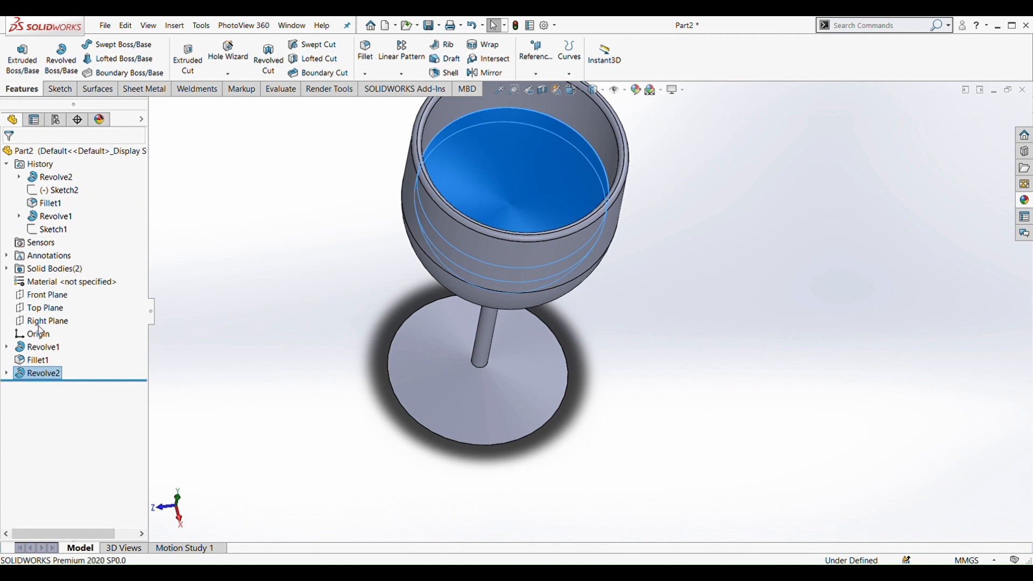
left_click(38, 334)
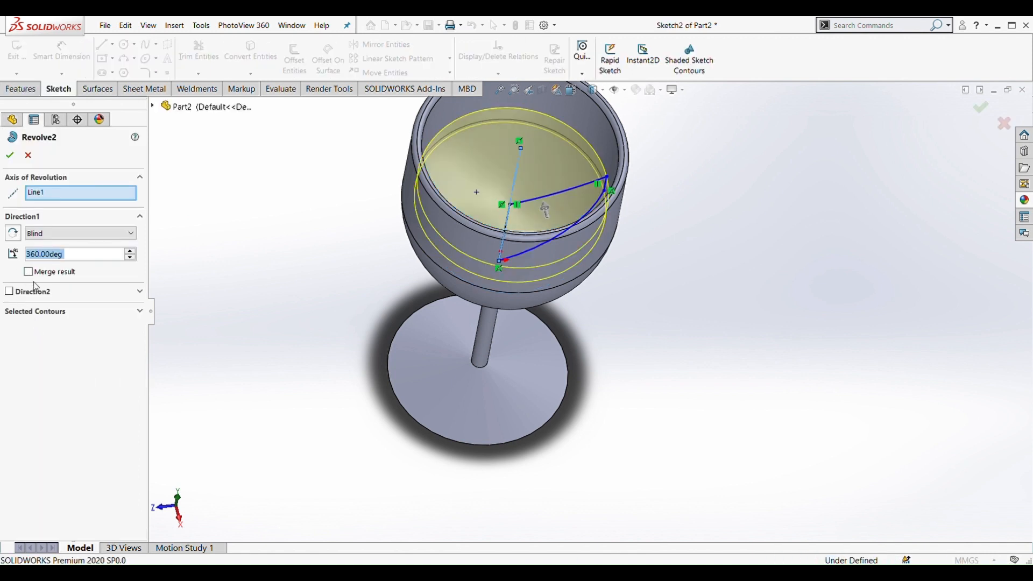
left_click(11, 159)
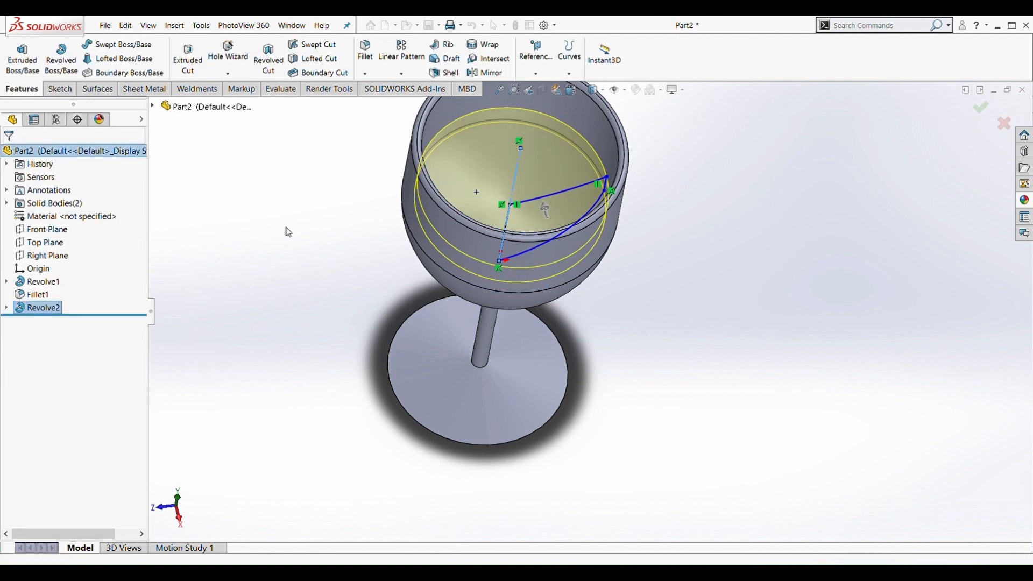
- Apply the blue glass appearance from the Gloss glass category to the stemmed glass body
middle_click_drag(661, 299, 669, 169)
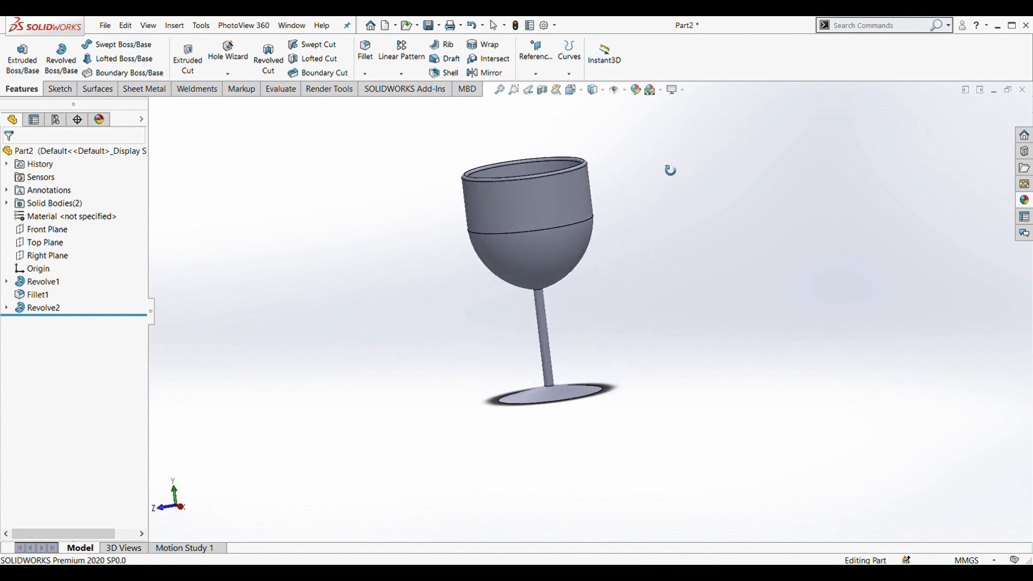
left_click(1024, 202)
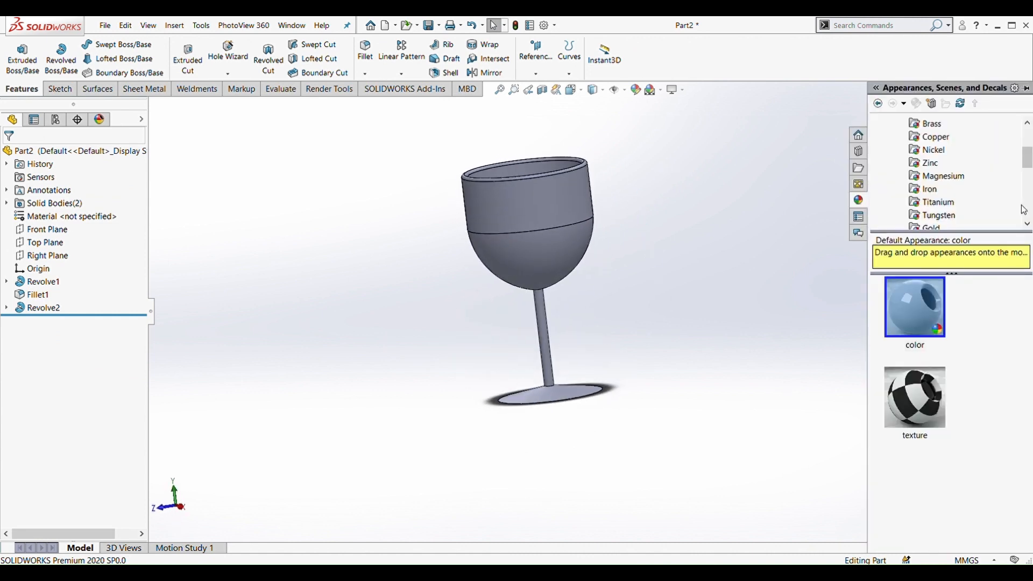
middle_click_drag(560, 293, 645, 258)
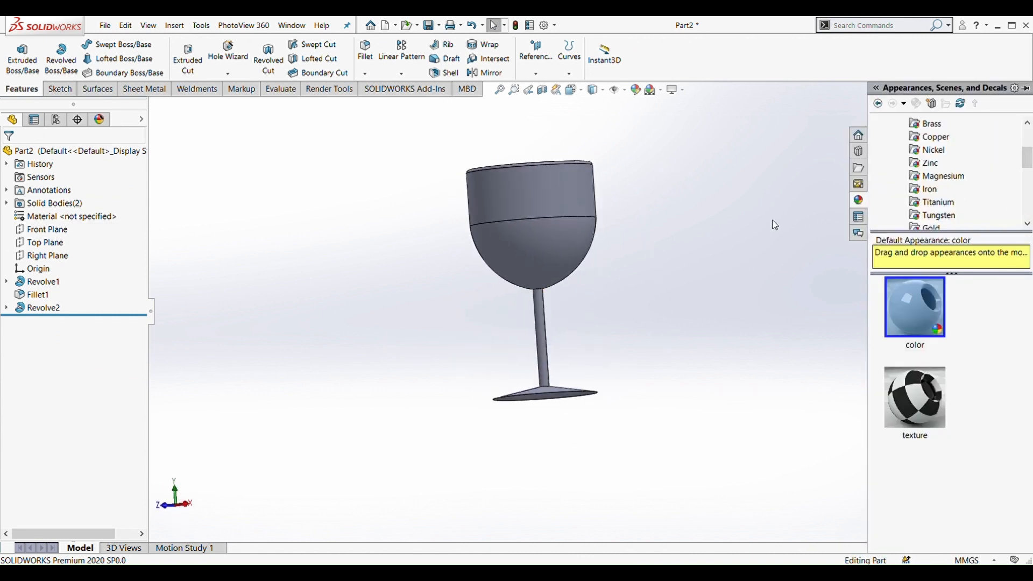
scroll(931, 161, "up", 3)
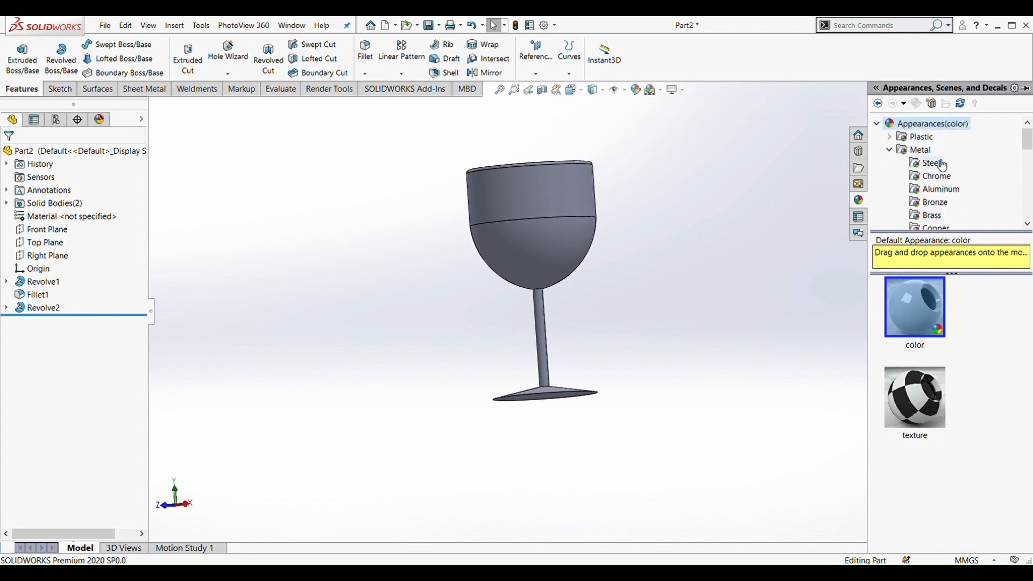
scroll(940, 171, "down", 5)
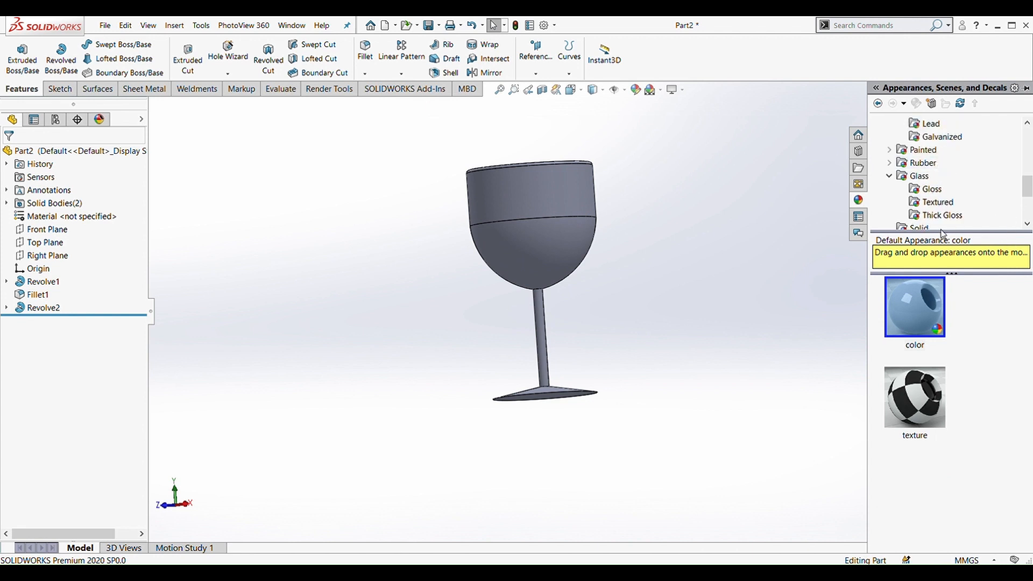
left_click(929, 190)
left_click_drag(943, 385, 574, 249)
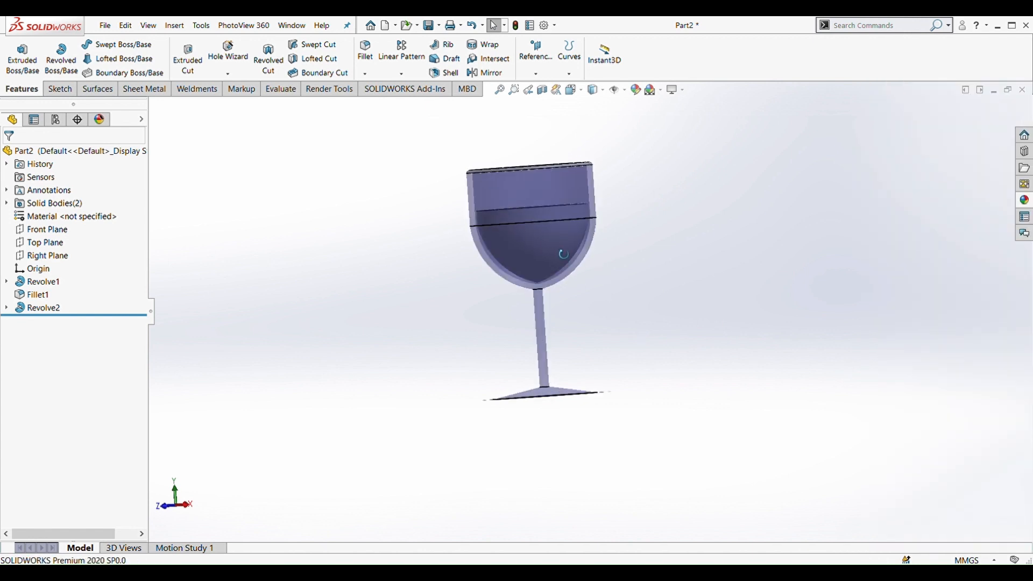
middle_click_drag(563, 254, 582, 357)
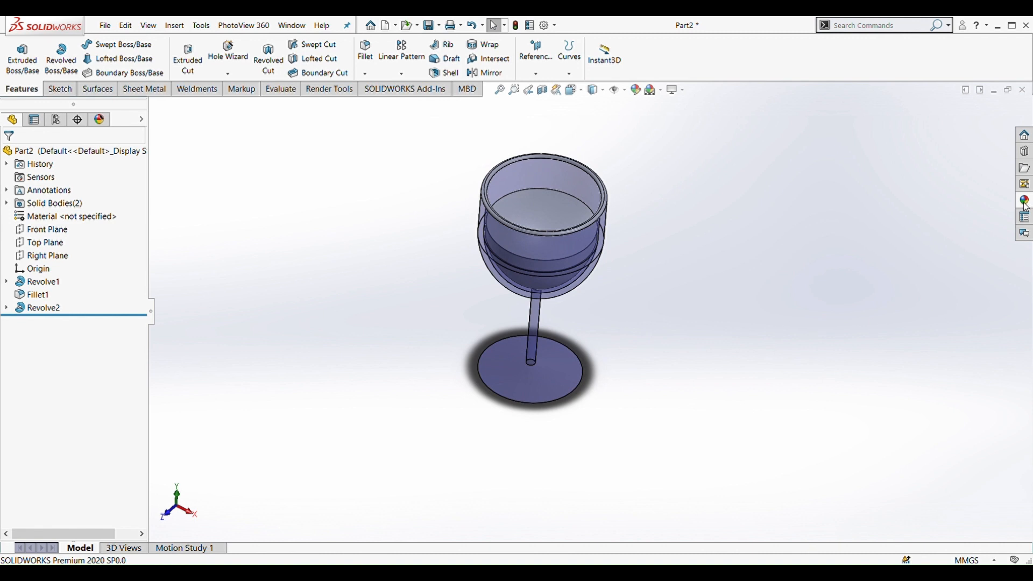
- Apply the red wine appearance from the organic Liquid category to the revolved liquid body inside the bowl
left_click(1024, 203)
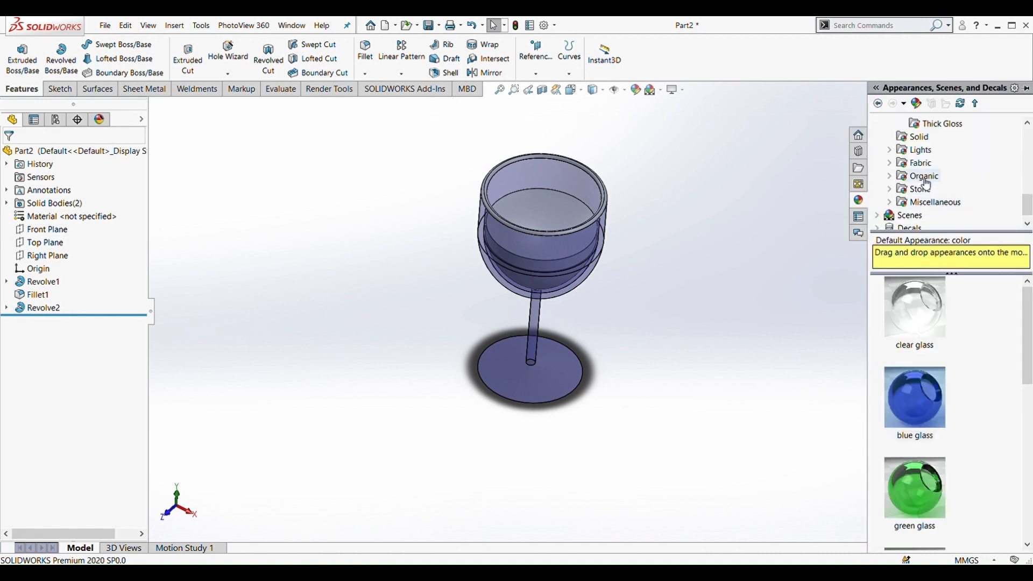
scroll(941, 203, "down", 1)
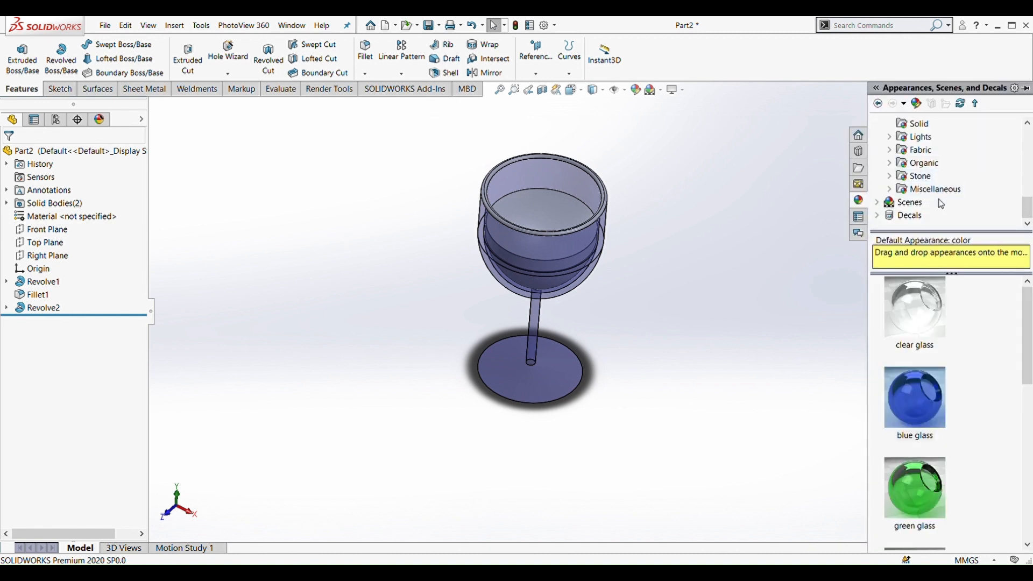
left_click(895, 163)
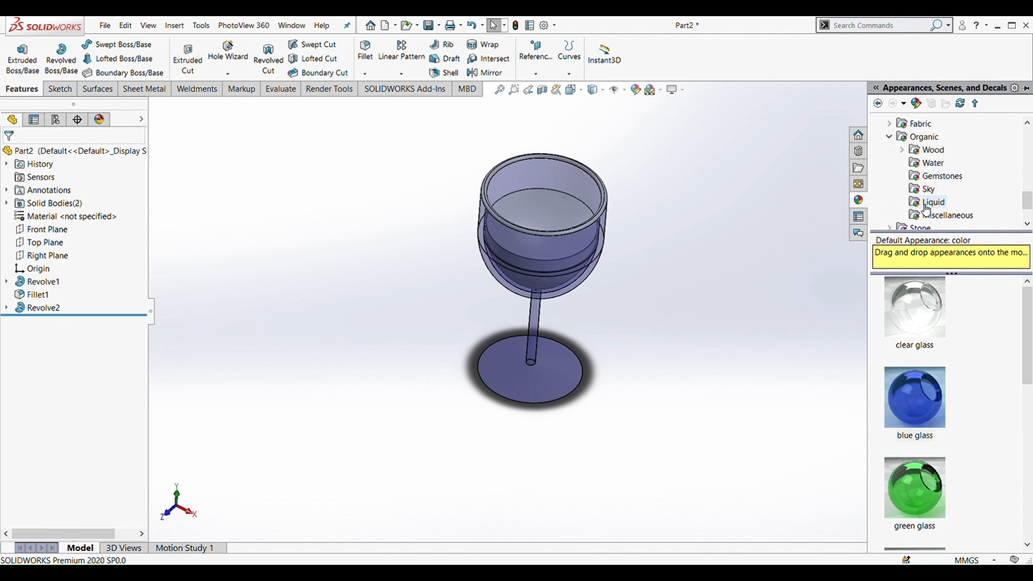
scroll(926, 209, "down", 3)
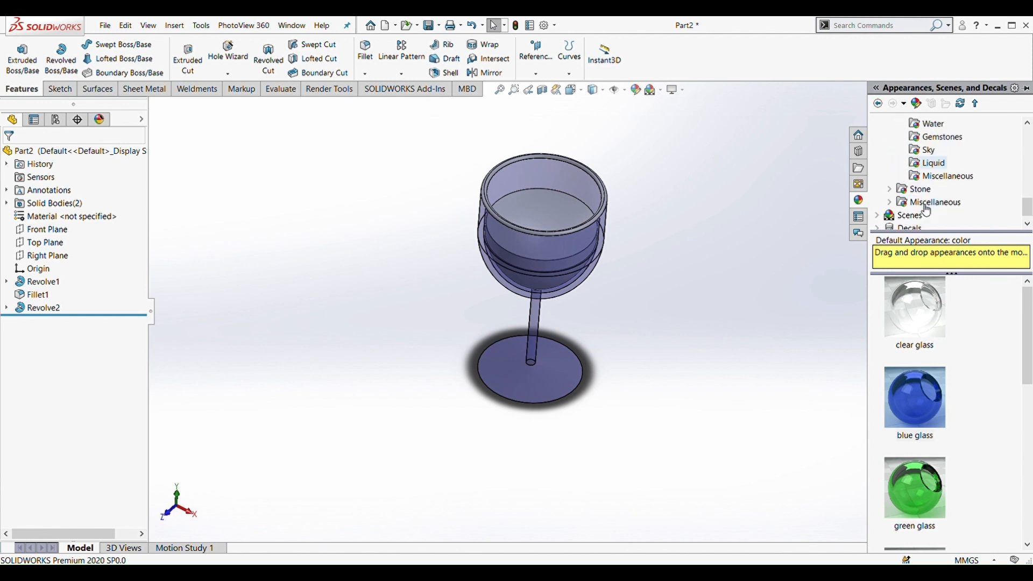
left_click(920, 169)
scroll(953, 331, "down", 3)
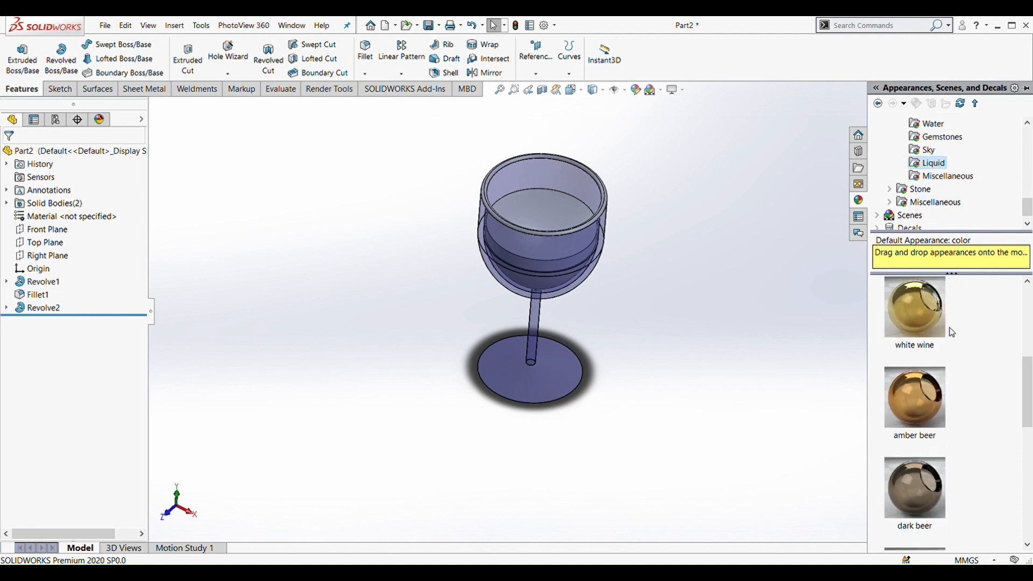
scroll(952, 332, "up", 2)
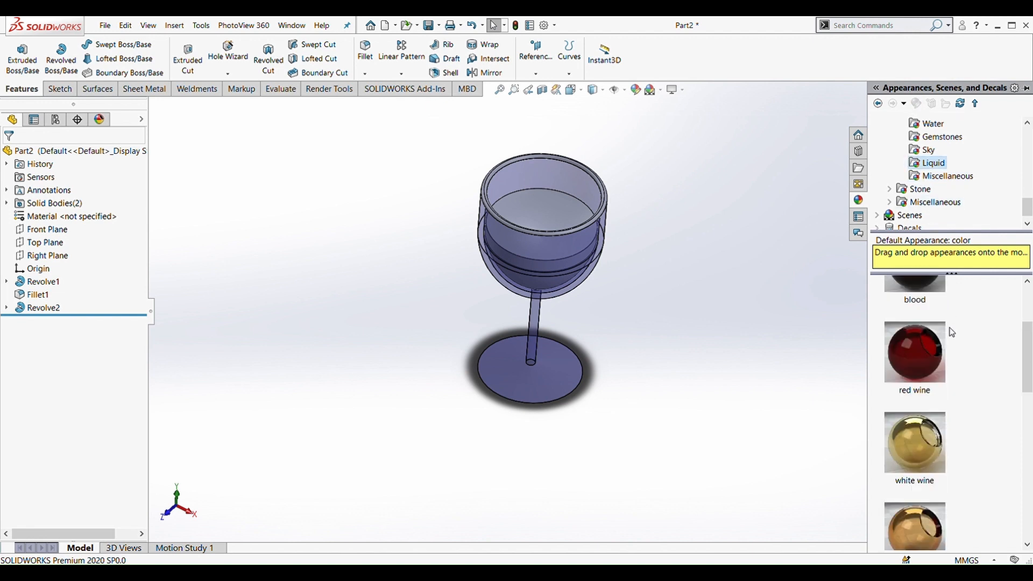
left_click_drag(925, 356, 563, 202)
left_click(563, 203)
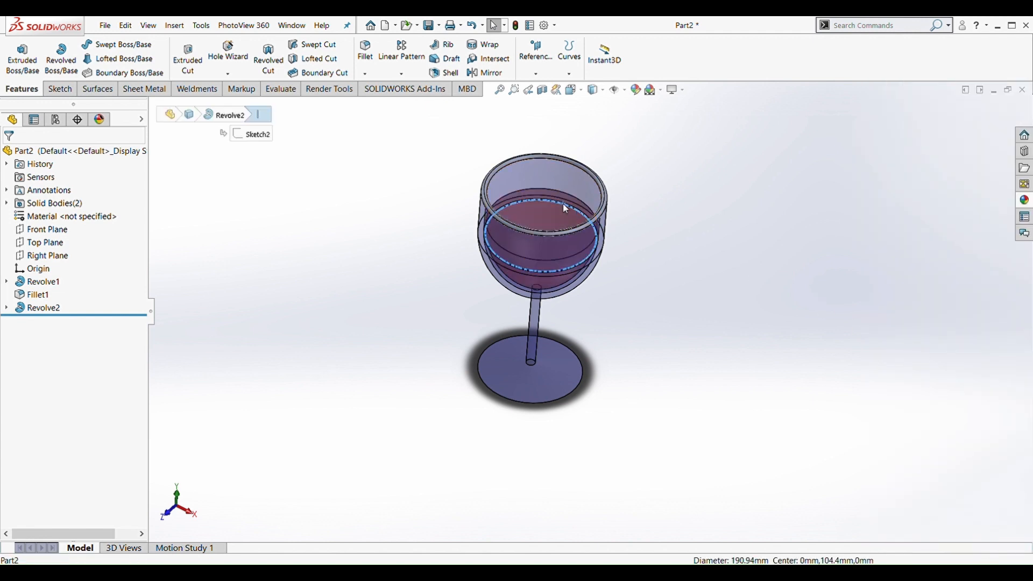
left_click(729, 242)
middle_click_drag(729, 242, 657, 241)
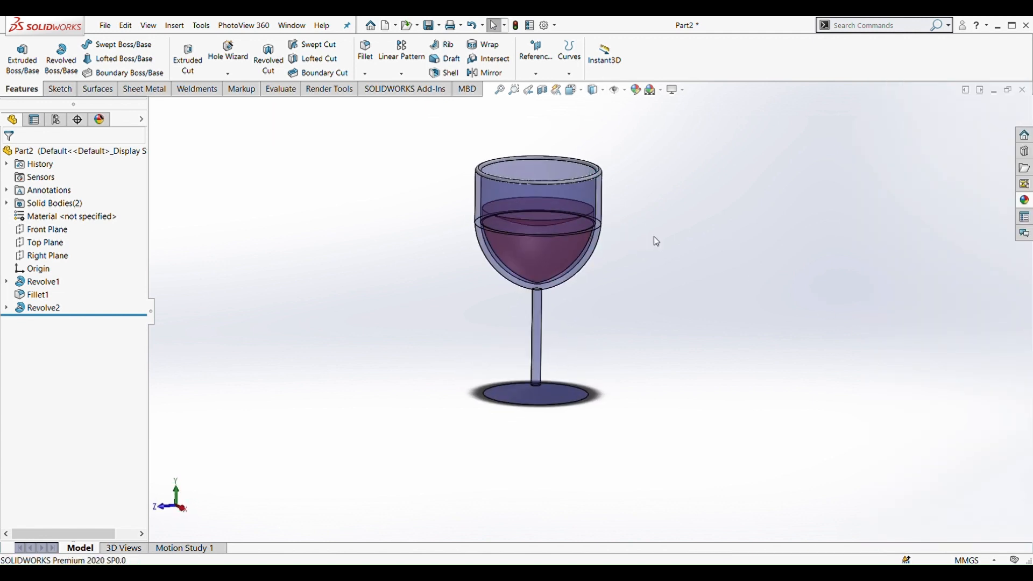
- Change the display style of the wine glass part
scroll(640, 262, "down", 3)
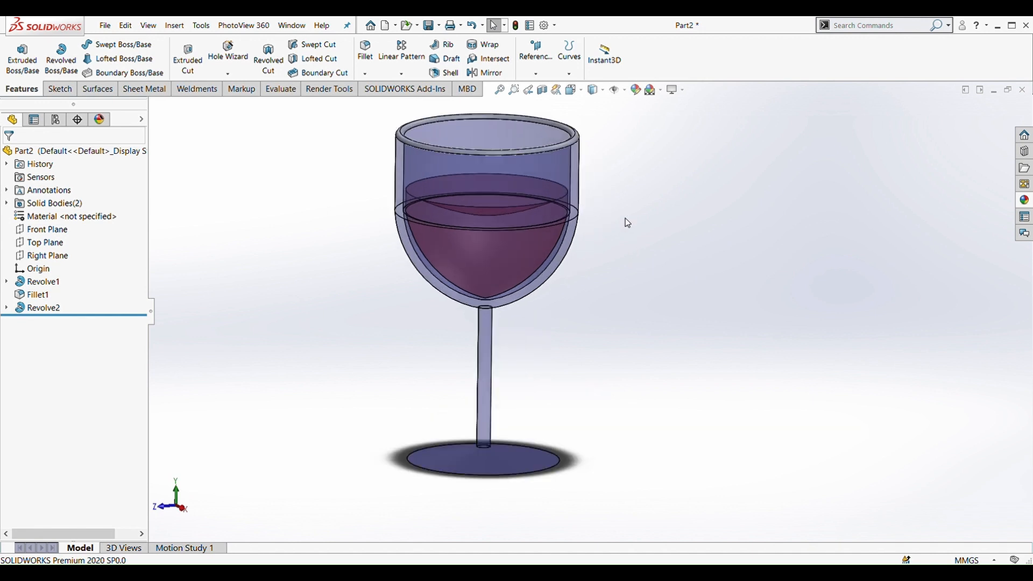
left_click(594, 90)
left_click(596, 122)
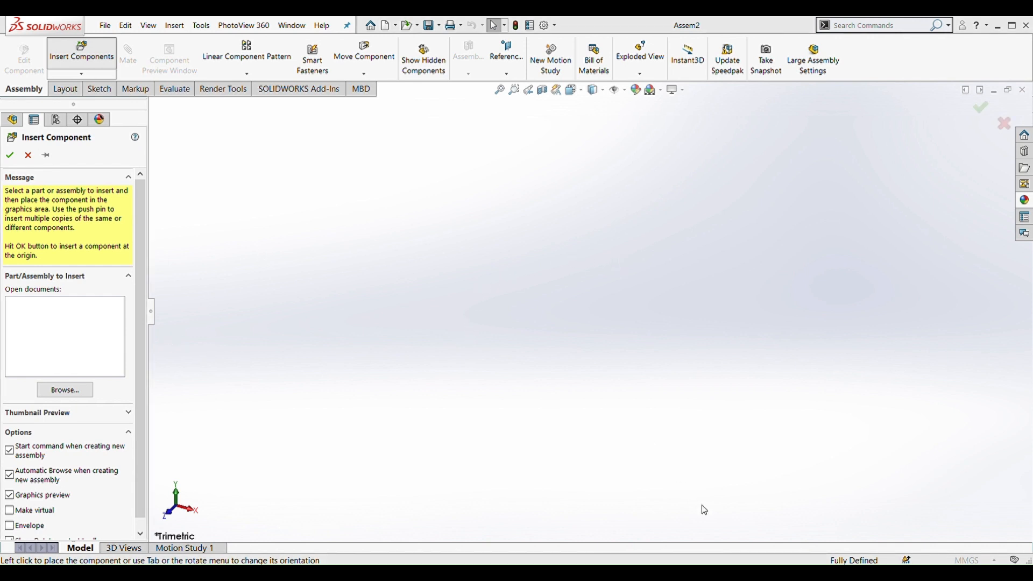
- Insert the kingfisher bottle and wine glass parts into the new assembly
left_click(497, 360)
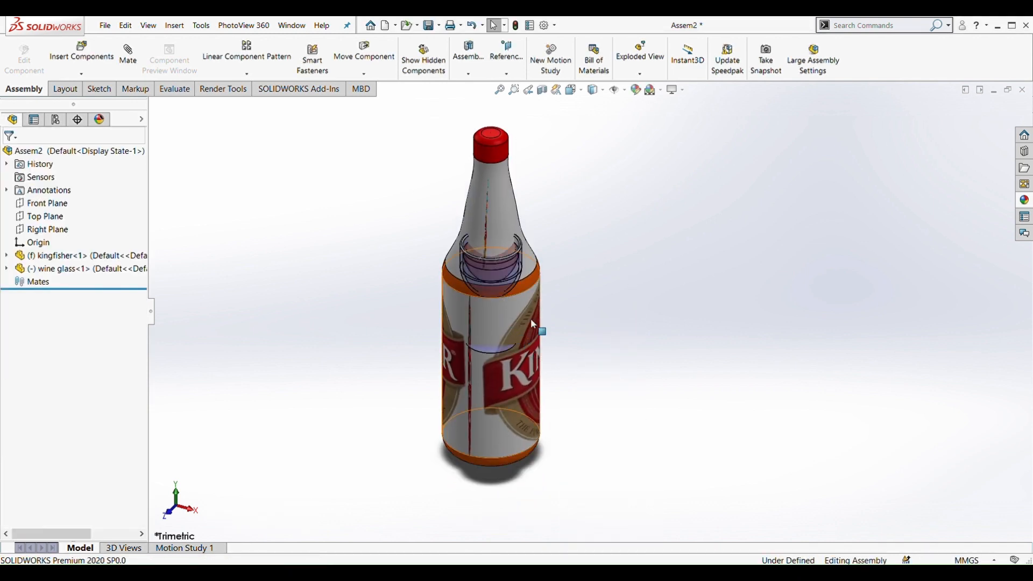
left_click(510, 279)
left_click(589, 264)
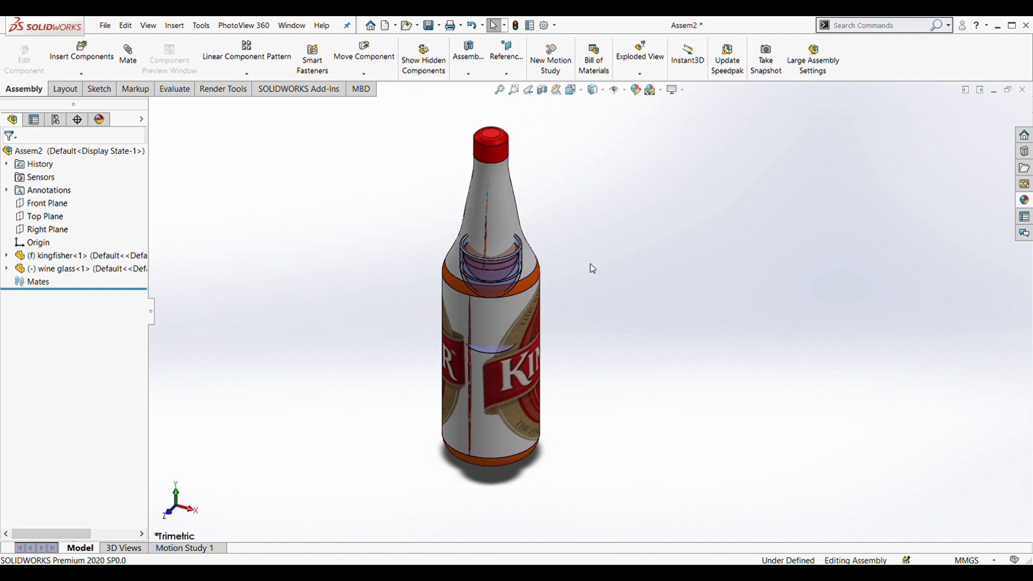
- Move the wine glass out of the bottle so that it stands clear of the bottle's wall
middle_click_drag(540, 319, 430, 263)
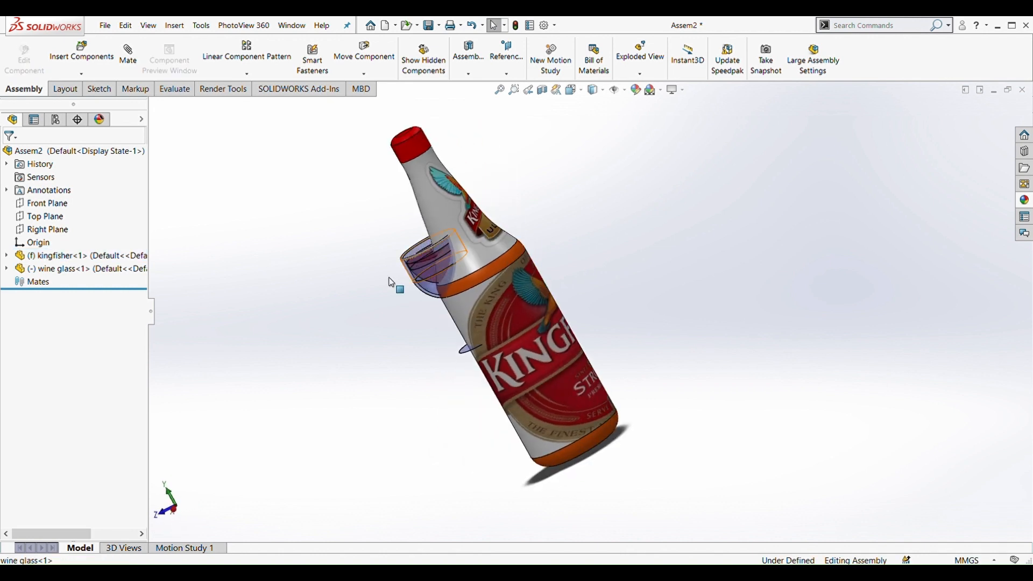
left_click(299, 311)
left_click(438, 417)
scroll(438, 417, "up", 2)
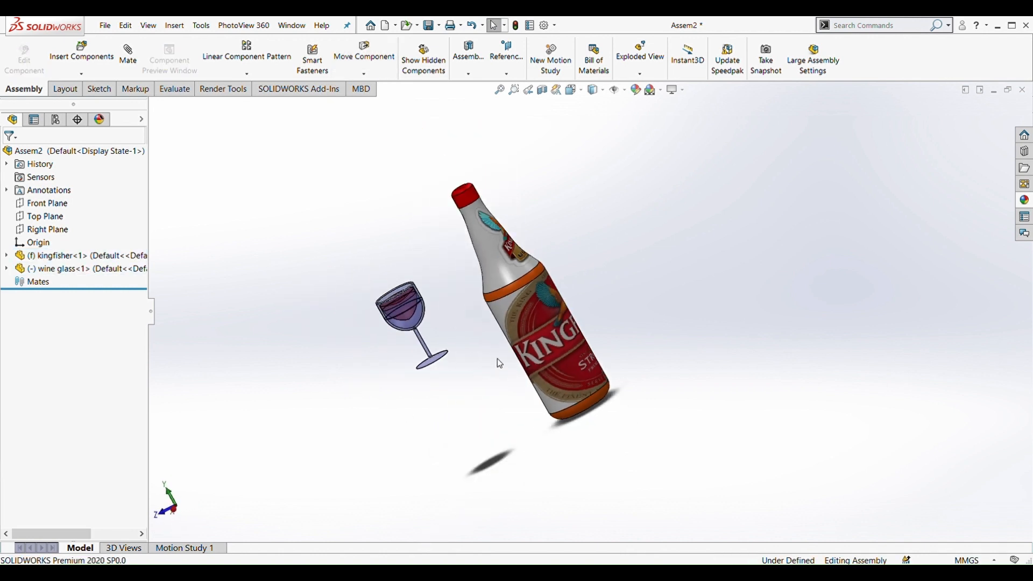
- Lower the wine glass to the level of the bottle's base and position it close beside the bottle
mouse_move(498, 362)
middle_mouse_down()
mouse_move(437, 258)
mouse_move(352, 346)
mouse_move(380, 322)
middle_mouse_up()
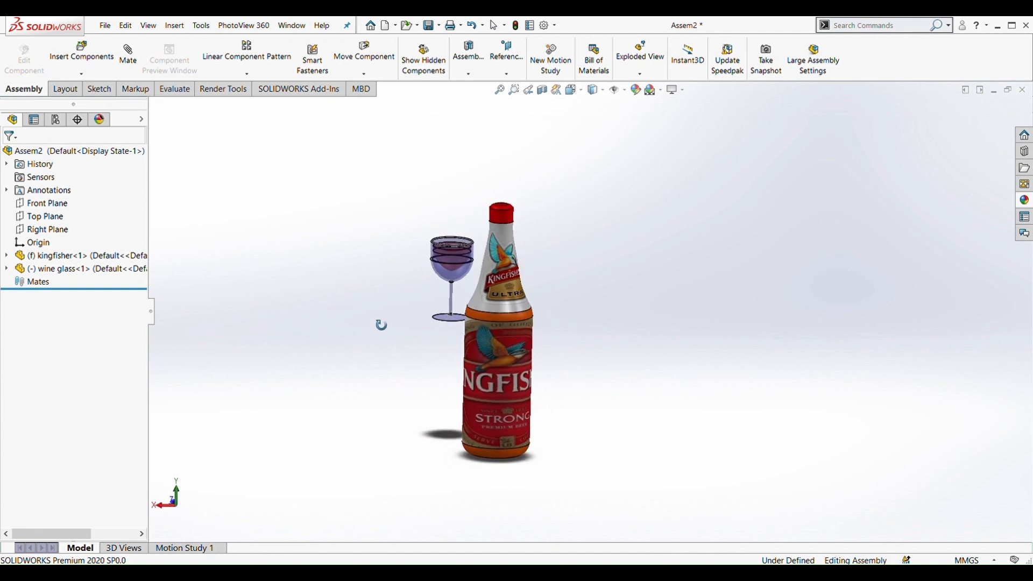
left_click(440, 319)
left_click_drag(437, 345, 410, 458)
left_click(591, 420)
middle_click_drag(591, 420, 417, 437)
left_click_drag(424, 450, 580, 442)
- Duplicate the wine glass in the assembly and place the copy beside the first glass
middle_click_drag(523, 483, 647, 338)
left_click_drag(647, 338, 703, 294, "ctrl")
scroll(640, 374, "up", 3)
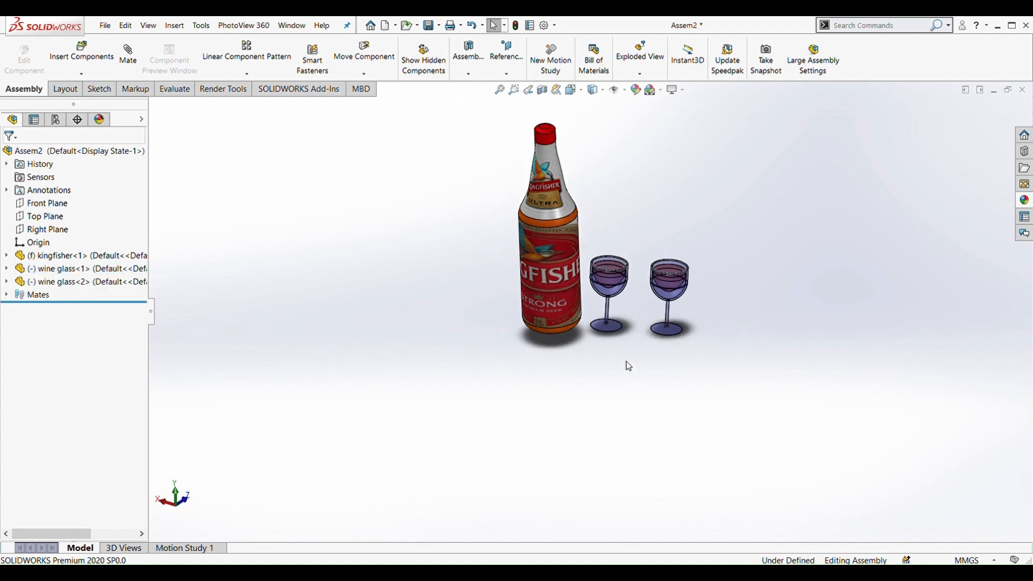
key("f")
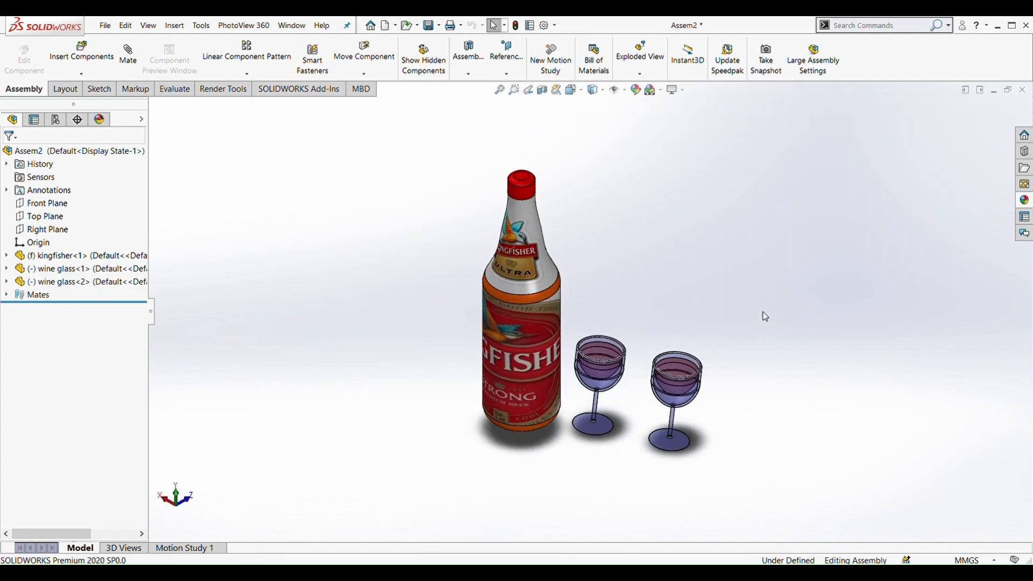
left_click(533, 395)
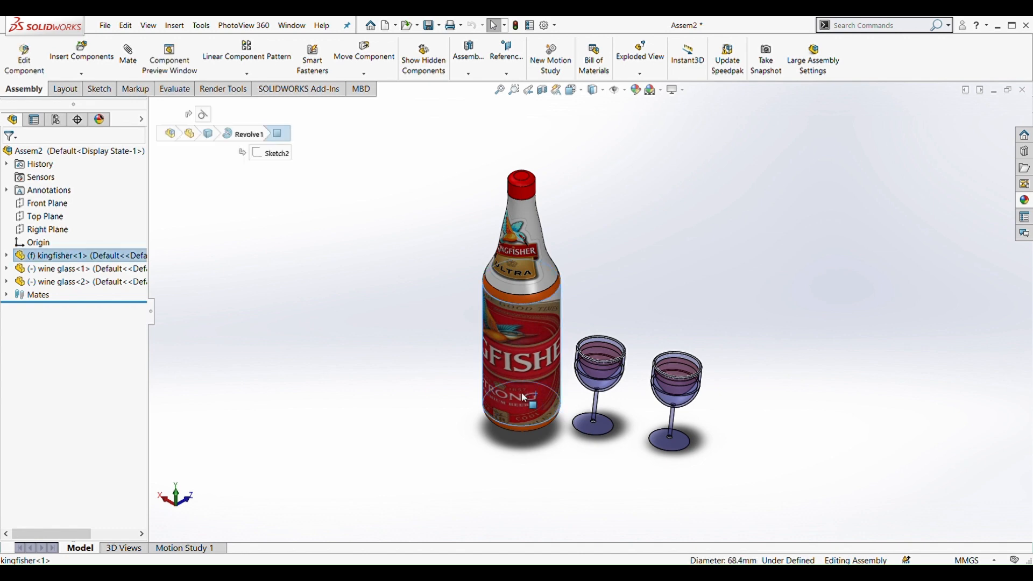
left_click(404, 379)
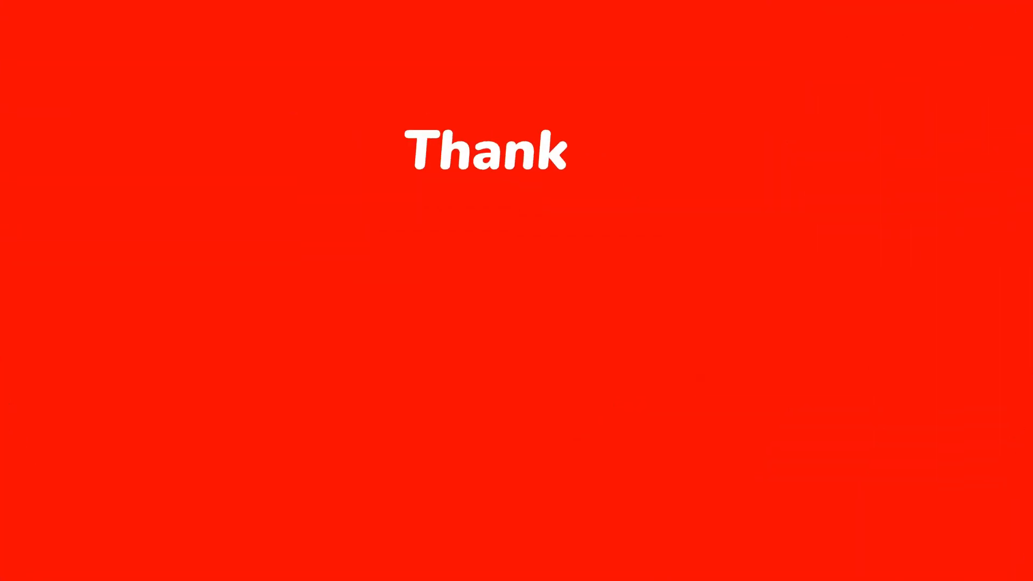